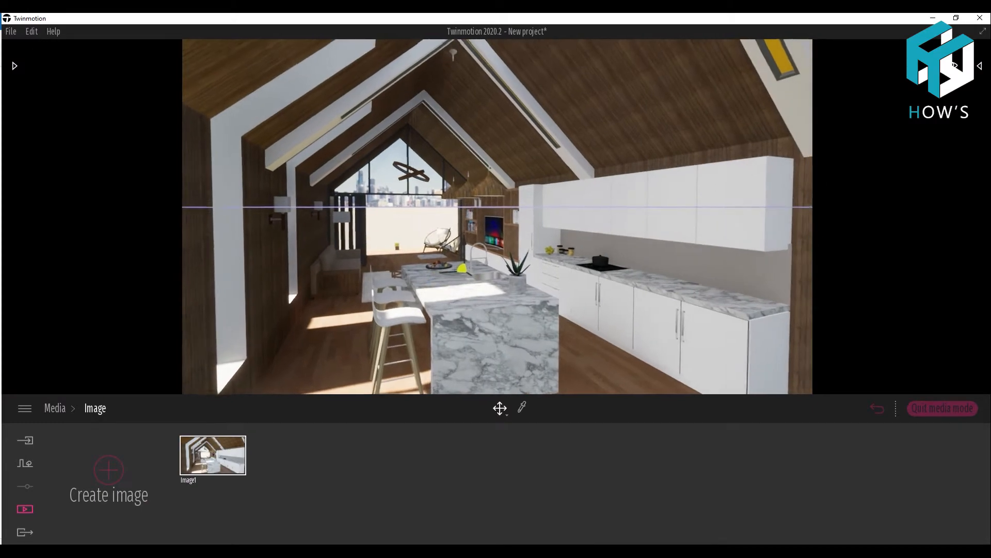
# Step: Open the location settings of Image1 and adjust the north offset to change the sunlight entering the kitchen
pyautogui.click(237, 480)
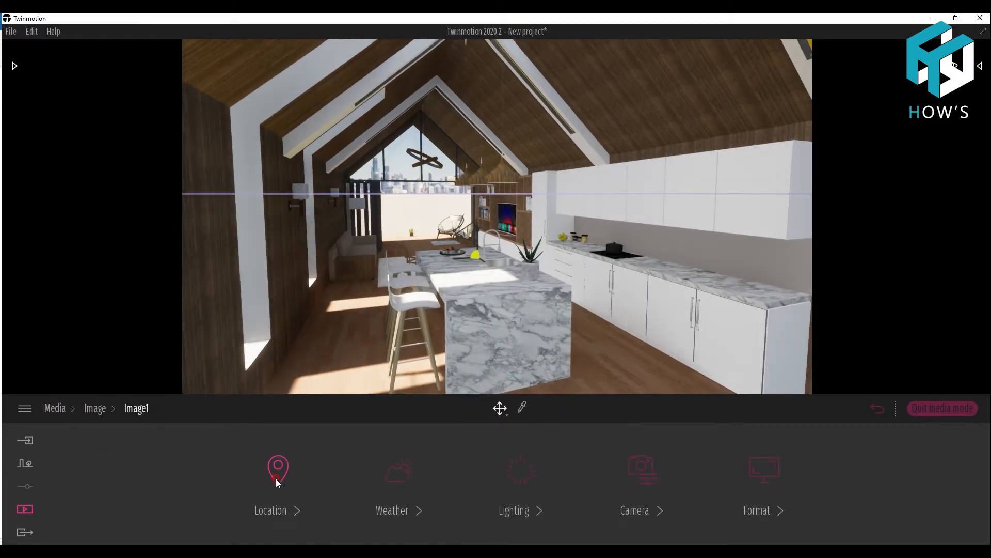
pyautogui.click(266, 476)
pyautogui.moveTo(835, 518); pyautogui.dragTo(836, 501)
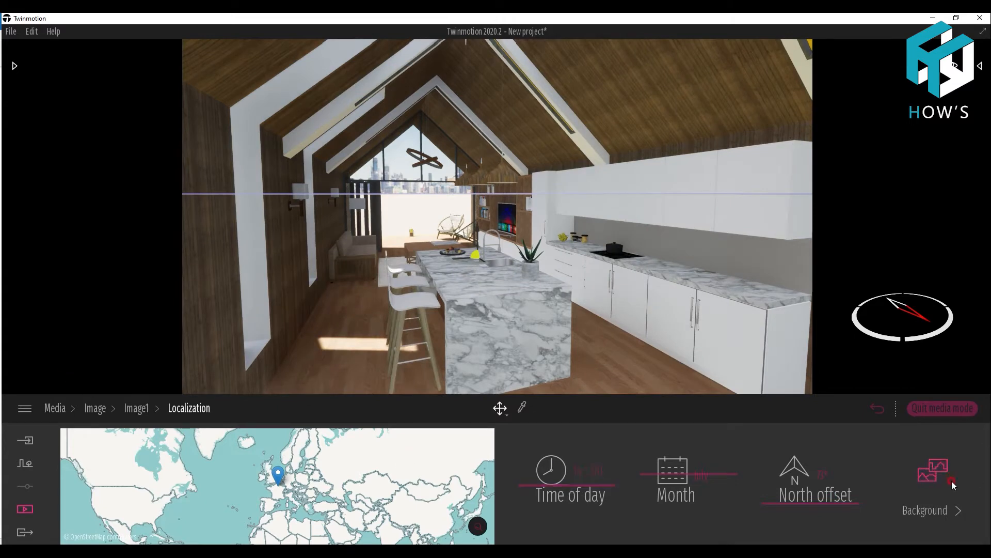
# Step: Replace the city backdrop of Image1 with the hilly green landscape background picture and return to the image's settings
pyautogui.click(977, 478)
pyautogui.click(477, 468)
pyautogui.click(604, 260)
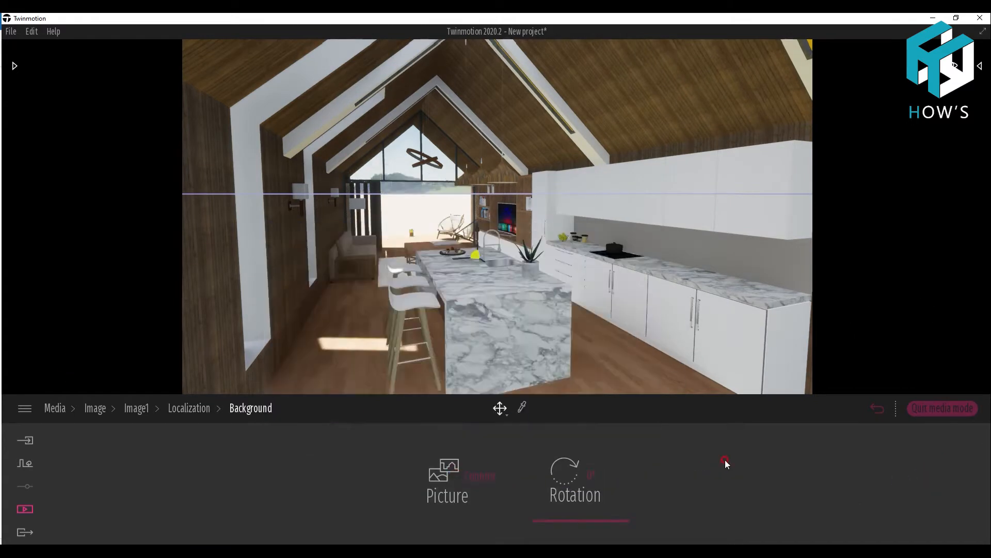
pyautogui.click(176, 409)
pyautogui.click(133, 408)
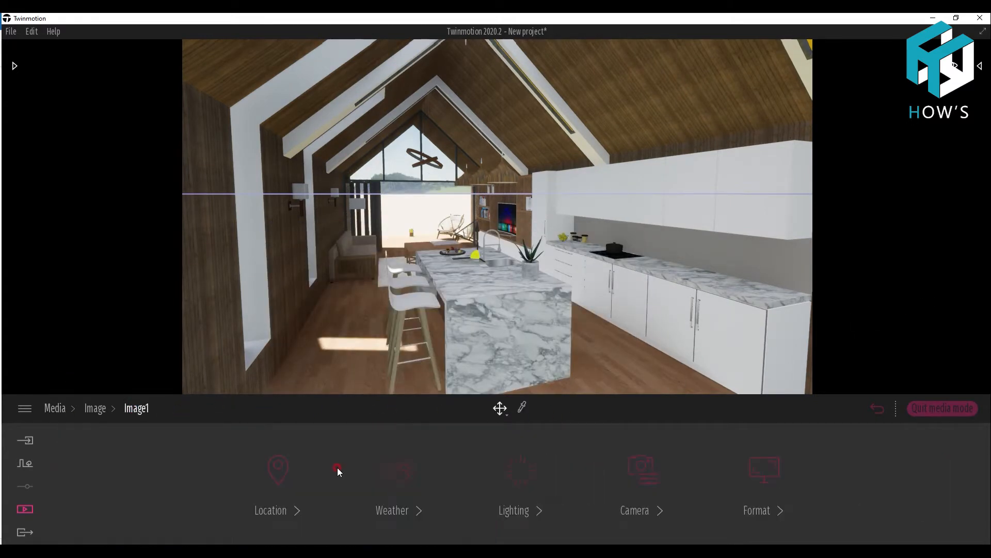
# Step: Set the camera field of view of Image1 to 60
pyautogui.click(632, 474)
pyautogui.click(160, 480)
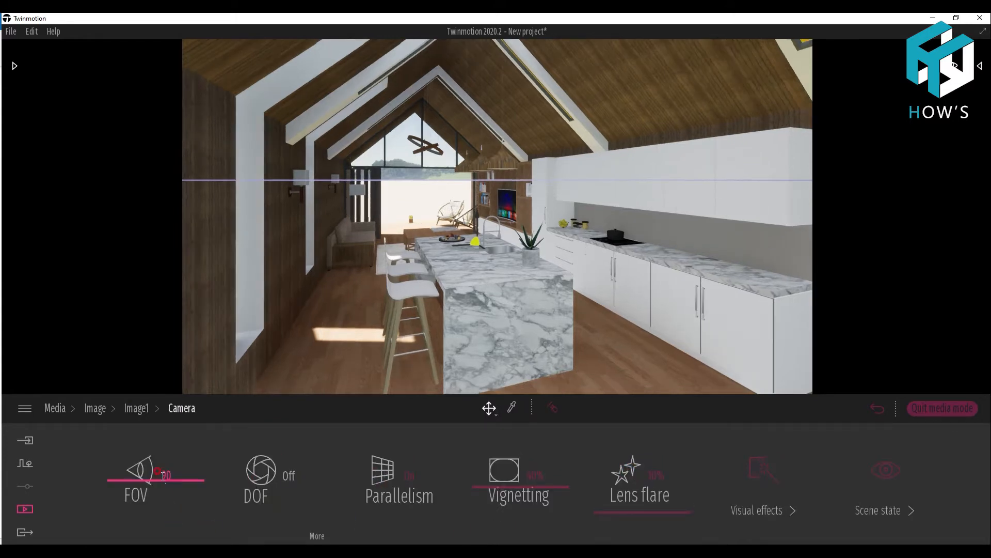
pyautogui.click(168, 474)
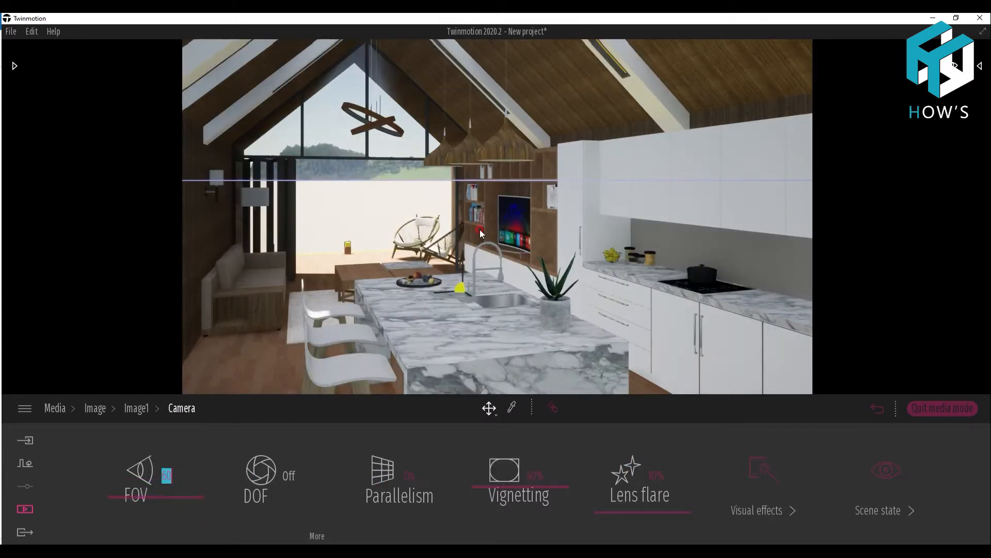
pyautogui.scroll(-3, 473, 237)
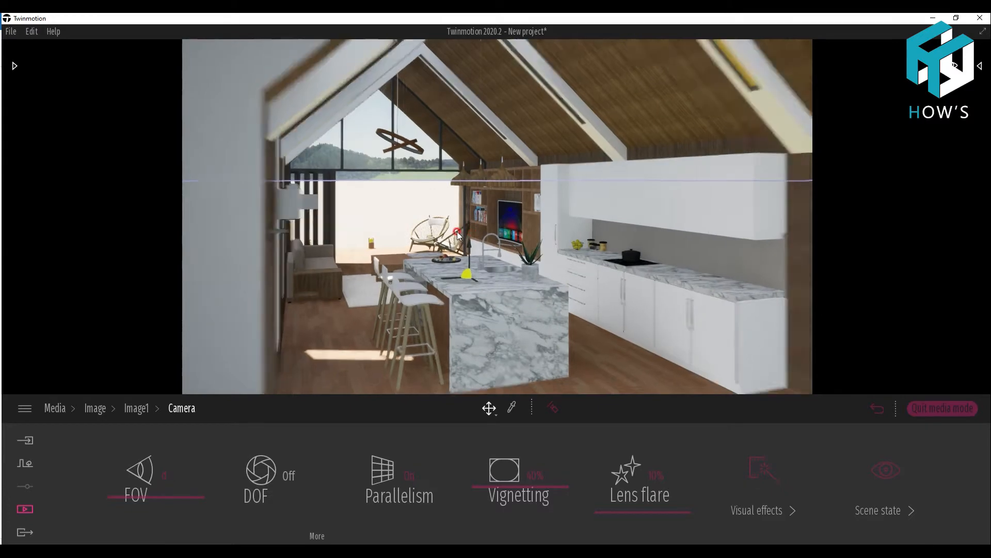
pyautogui.scroll(5, 416, 242)
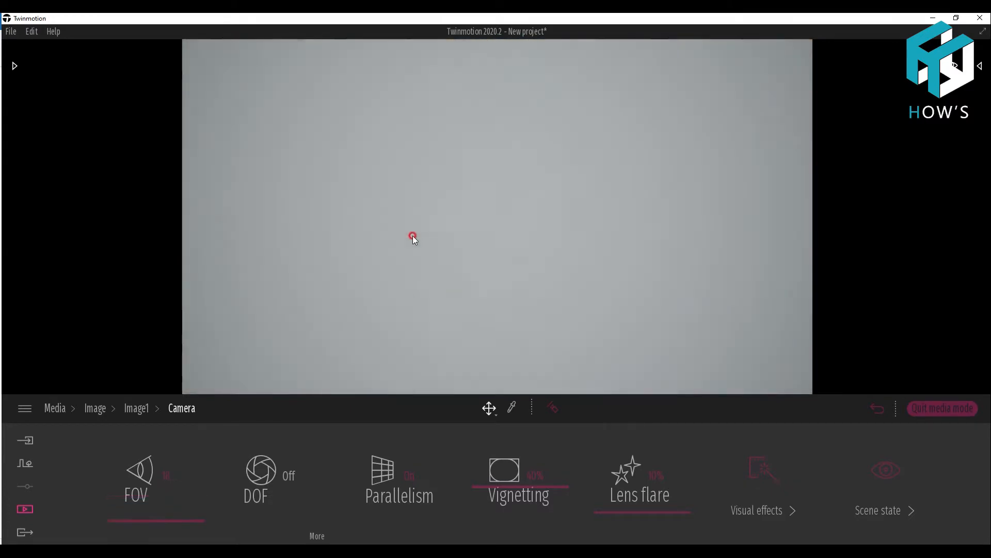
pyautogui.write('60')
pyautogui.press('Return')
# Step: Reposition the camera to frame the marble island, the bar stools, the white cabinets and the gable window
pyautogui.scroll(5, 324, 262)
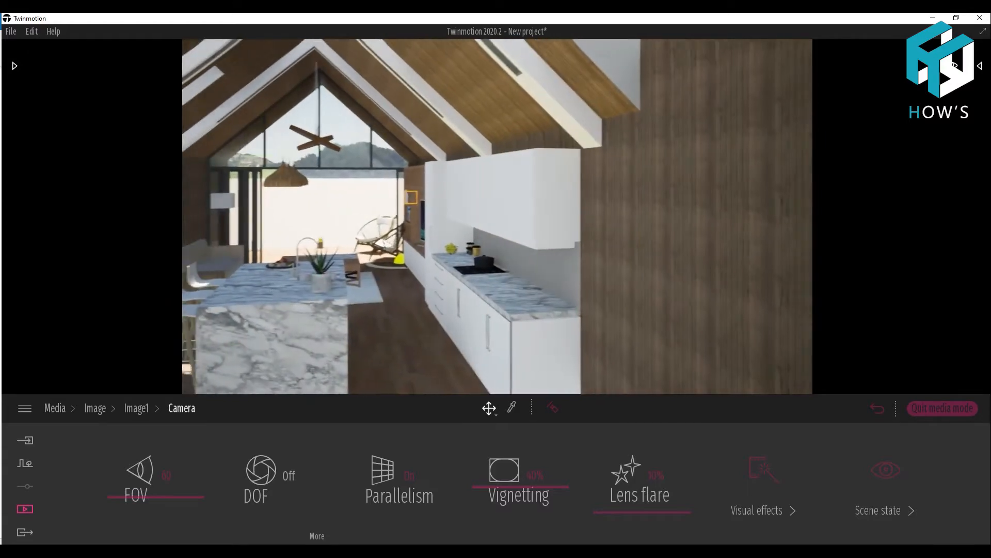
pyautogui.scroll(5, 378, 276)
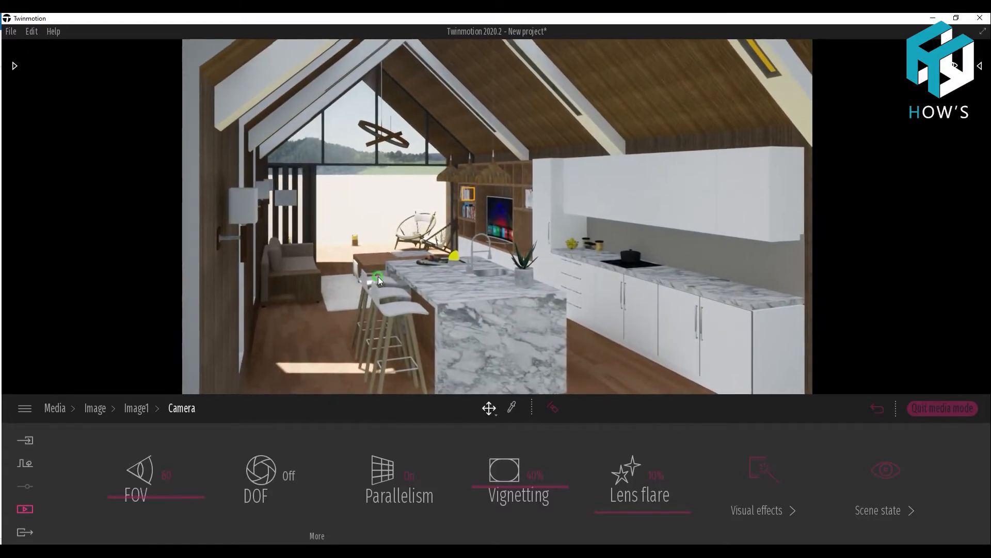
pyautogui.scroll(3, 382, 269)
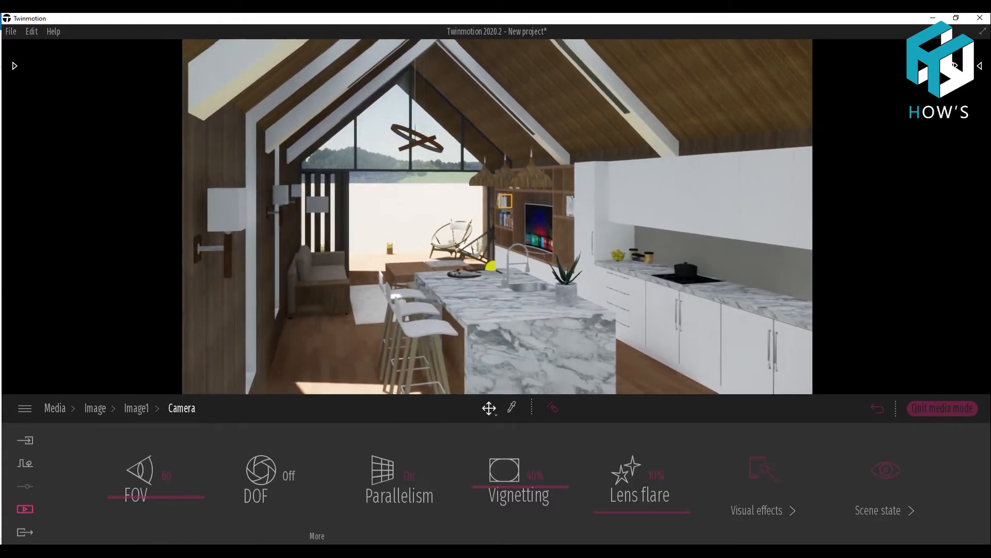
pyautogui.moveTo(448, 294); pyautogui.dragTo(444, 277, button='middle')
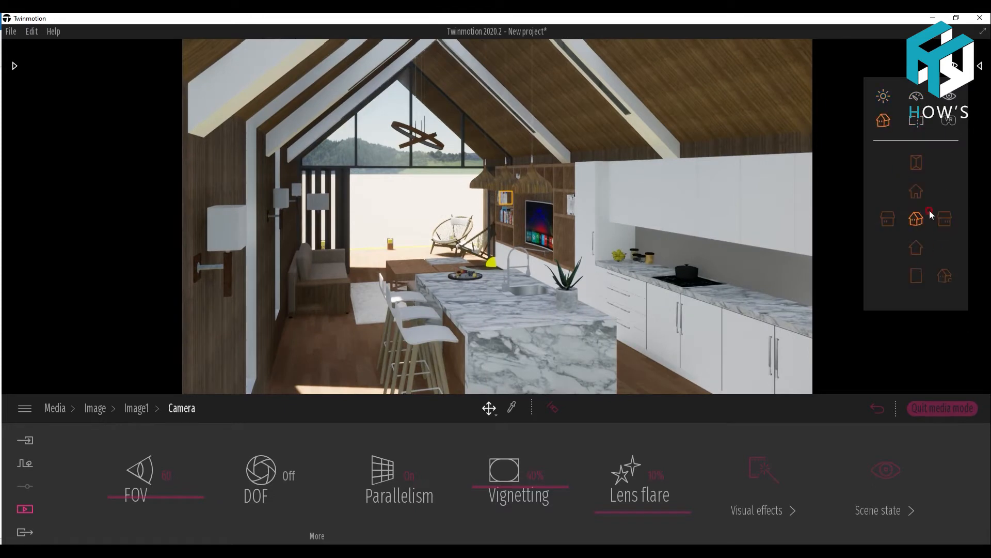
pyautogui.click(914, 264)
pyautogui.scroll(3, 599, 173)
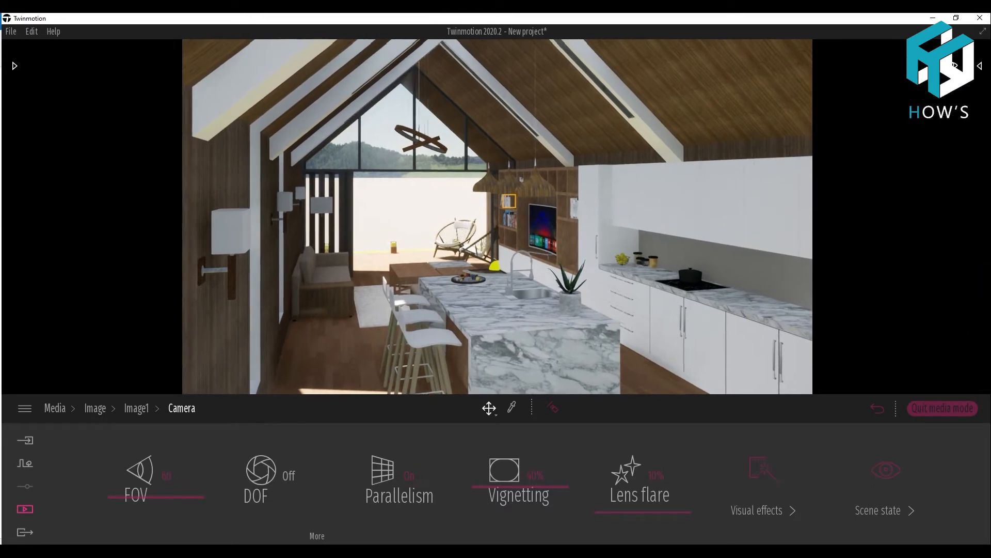
pyautogui.scroll(3, 600, 169)
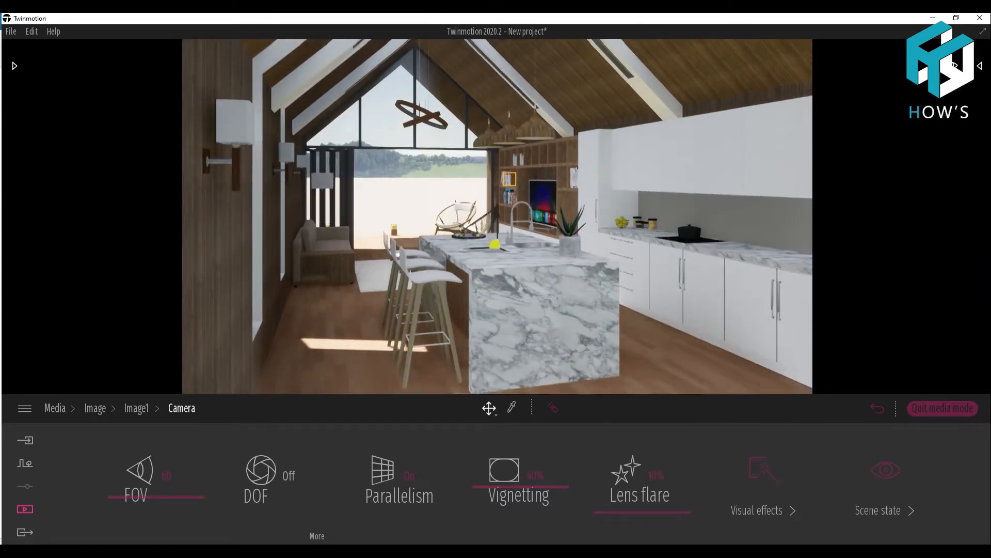
pyautogui.moveTo(434, 176); pyautogui.dragTo(494, 218)
pyautogui.moveTo(315, 231); pyautogui.dragTo(342, 242)
# Step: Return to the image list and update Image1 with the new camera view
pyautogui.rightClick(137, 452)
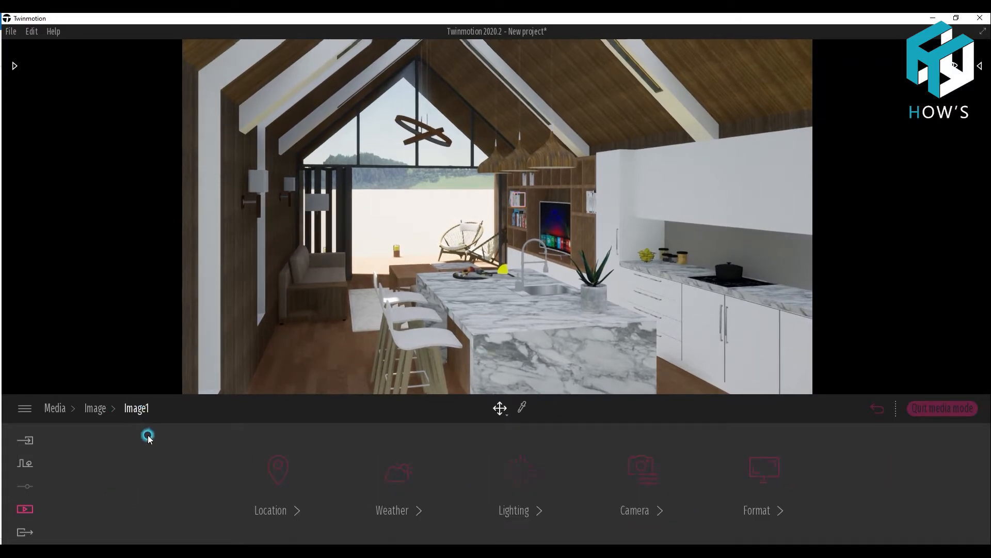
pyautogui.rightClick(213, 488)
pyautogui.click(219, 432)
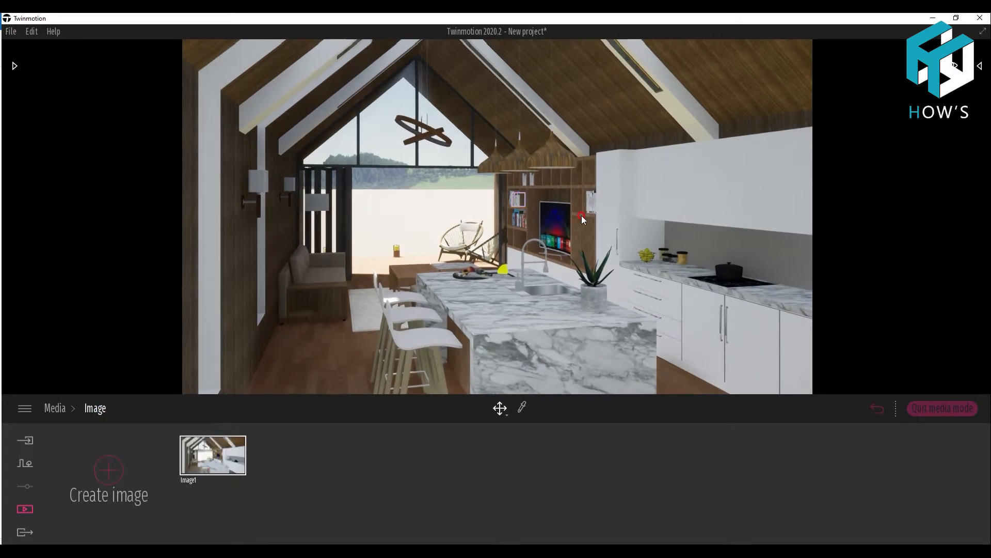
# Step: Show the scene graph and hide the Starting Ground object
pyautogui.click(459, 237)
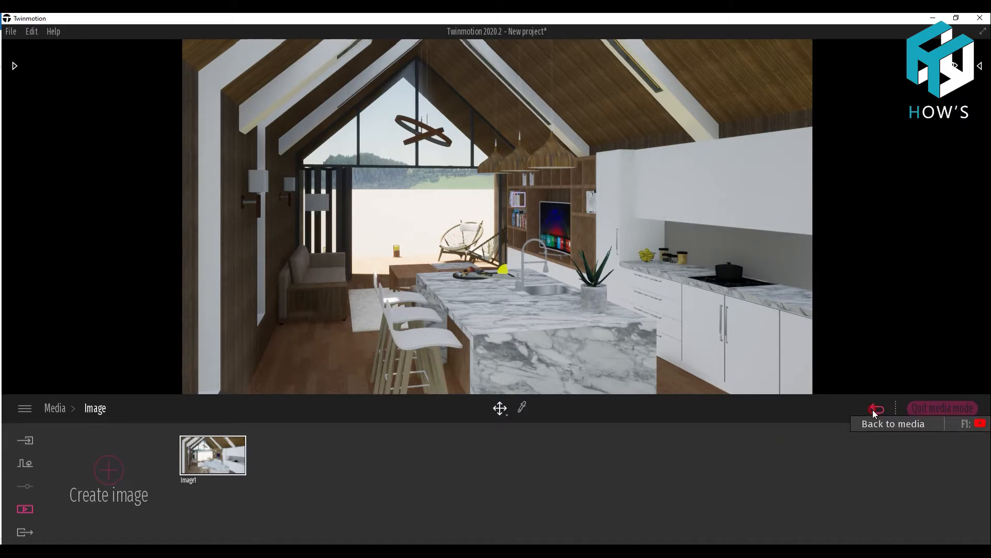
pyautogui.click(436, 213)
pyautogui.click(978, 66)
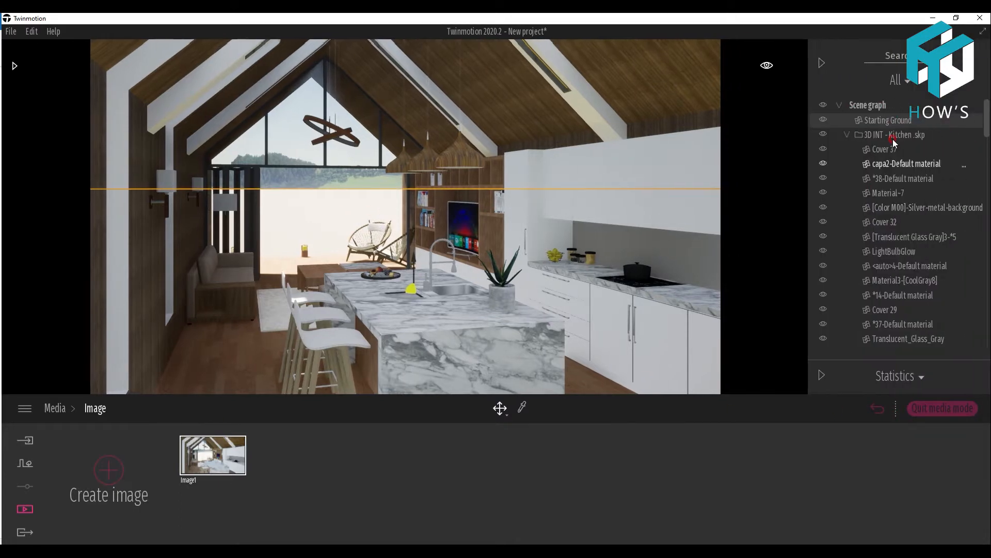
pyautogui.click(829, 120)
pyautogui.click(364, 261)
# Step: Sample the marble material of the island countertop and raise its reflection to about 84%
pyautogui.moveTo(427, 213)
pyautogui.mouseDown(button='right')
pyautogui.moveTo(506, 211)
pyautogui.moveTo(396, 310)
pyautogui.moveTo(415, 358)
pyautogui.moveTo(465, 385)
pyautogui.mouseUp(button='right')
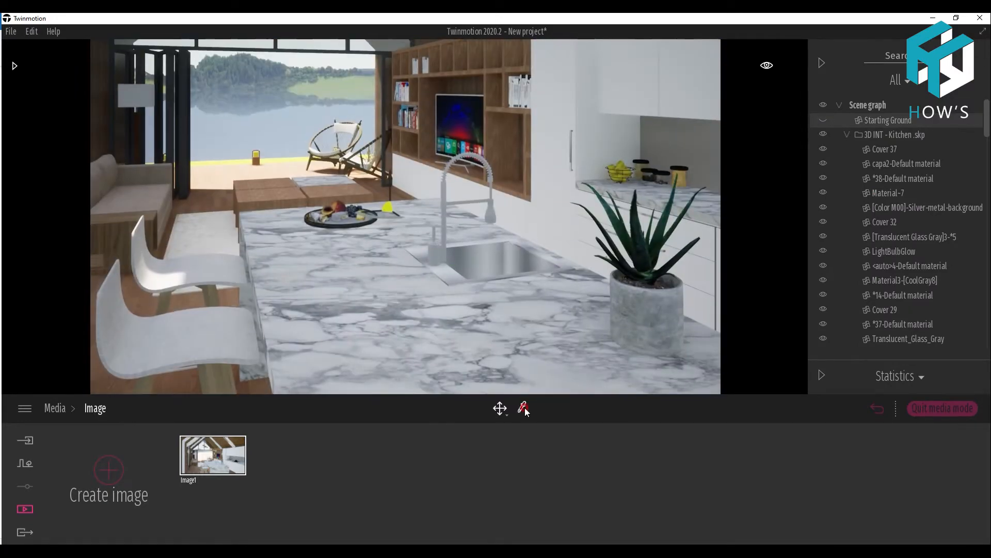
pyautogui.click(385, 283)
pyautogui.moveTo(513, 516); pyautogui.dragTo(504, 456)
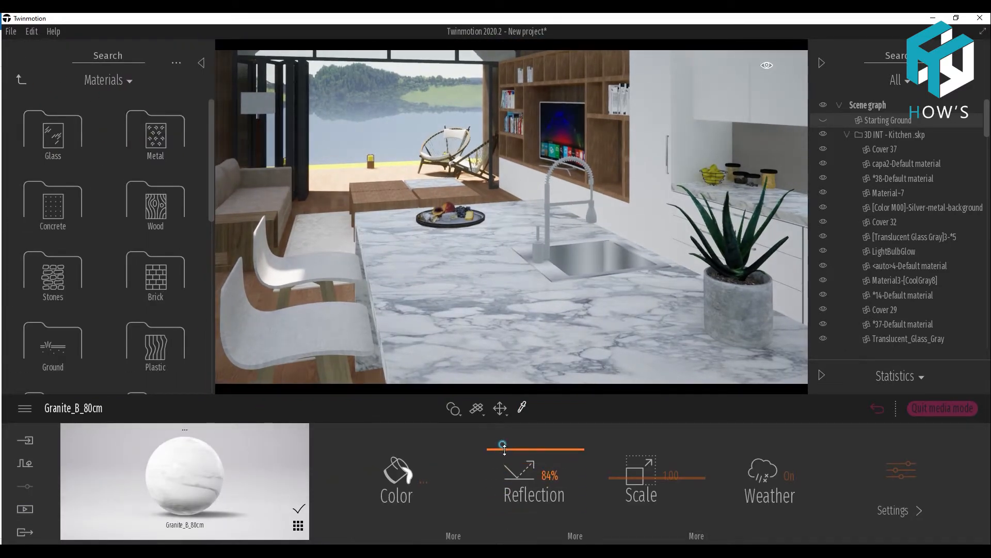
# Step: Apply the Brushed aluminium 01 metal material to the island sink and darken its color to gray
pyautogui.click(155, 135)
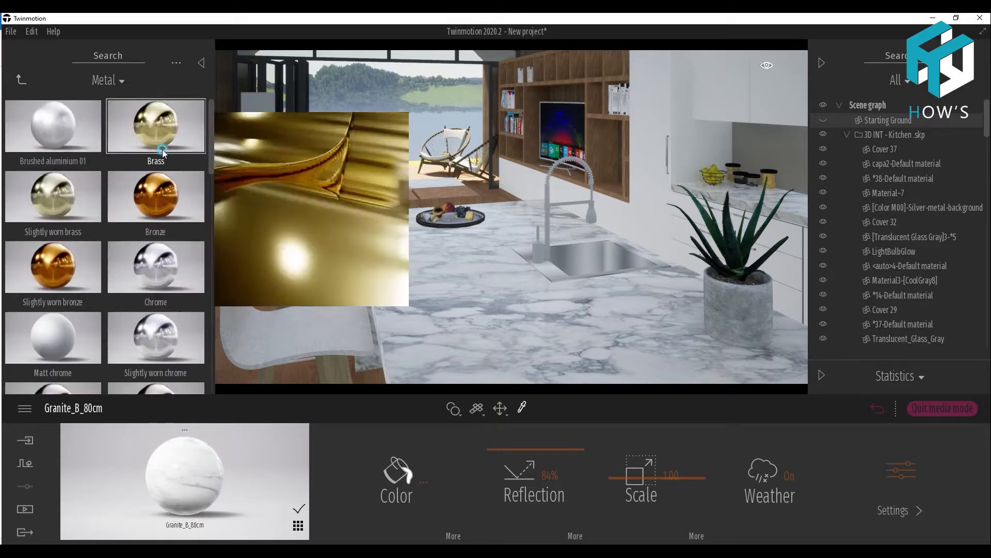
pyautogui.moveTo(53, 126)
pyautogui.mouseDown()
pyautogui.moveTo(582, 332)
pyautogui.moveTo(563, 273)
pyautogui.mouseUp()
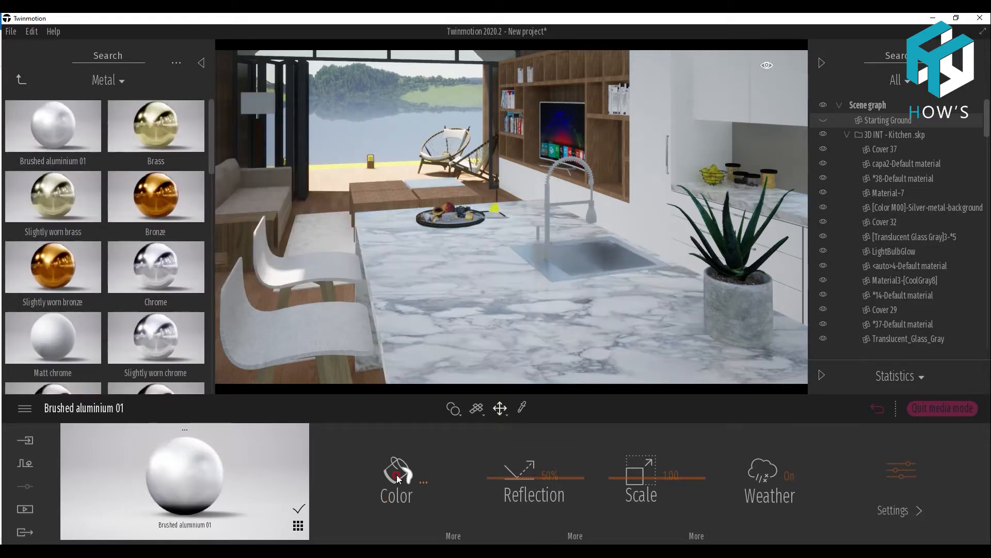
pyautogui.click(398, 470)
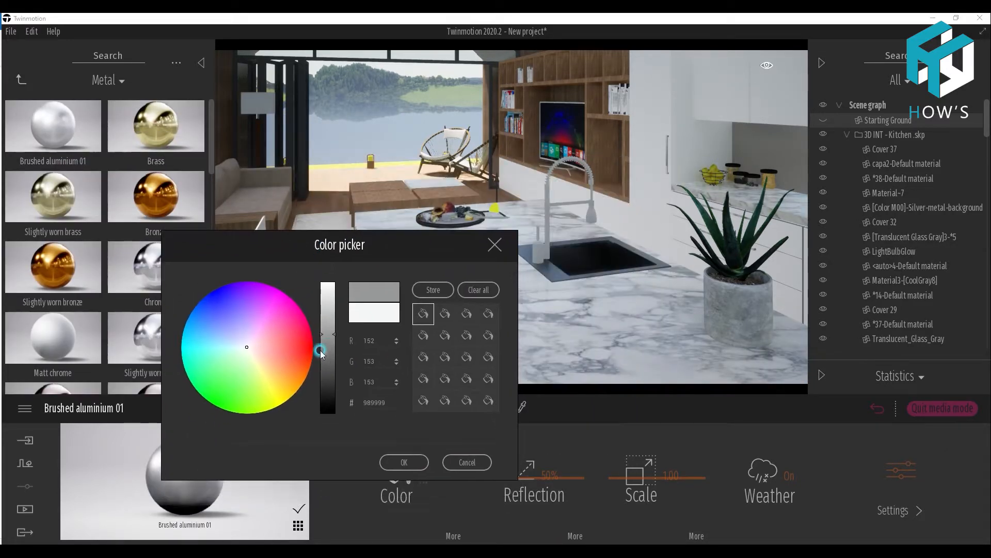
pyautogui.click(403, 461)
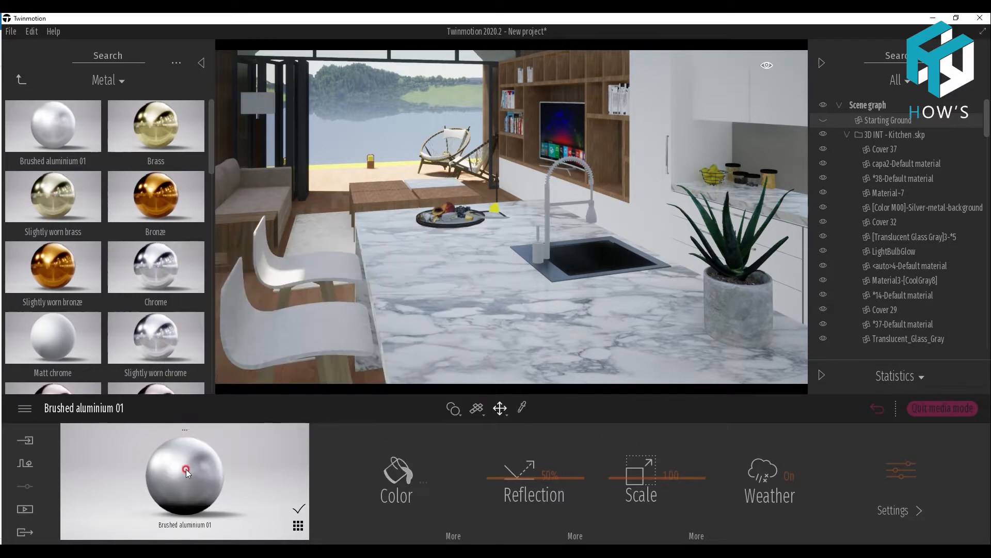
# Step: Set the reflection of the plant pot on the island to about 17% and of the plant leaves to 6%
pyautogui.moveTo(471, 301)
pyautogui.mouseDown()
pyautogui.moveTo(487, 288)
pyautogui.moveTo(473, 281)
pyautogui.moveTo(480, 289)
pyautogui.mouseUp()
pyautogui.click(497, 312)
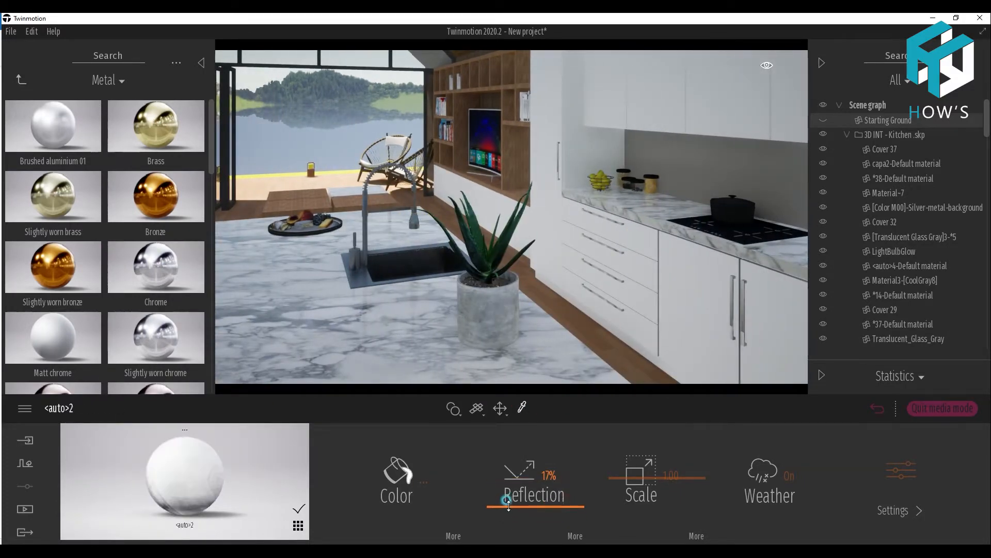
pyautogui.click(484, 254)
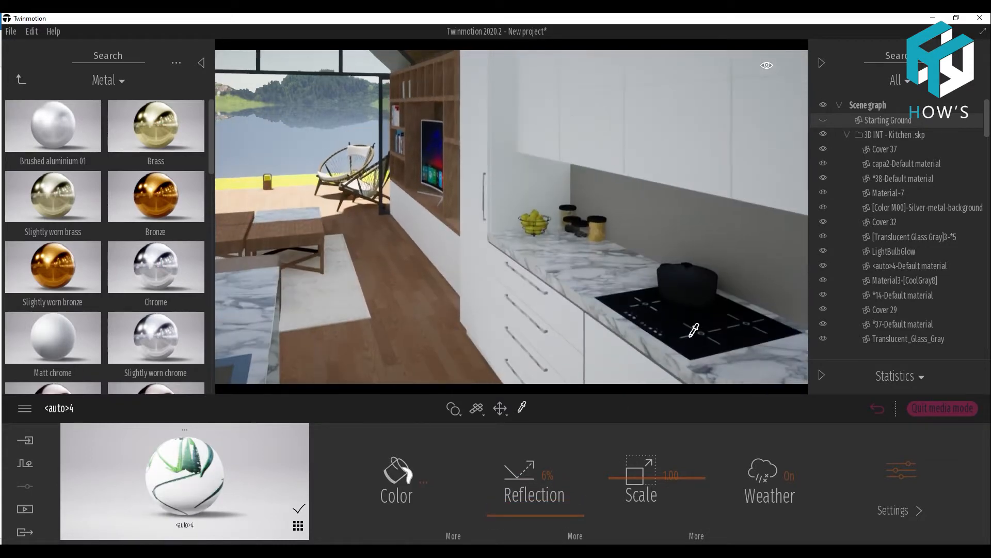
# Step: Raise the reflection of the black cooktop to about 52% and of the cooking pot on it to 74%
pyautogui.click(681, 323)
pyautogui.moveTo(497, 525); pyautogui.dragTo(495, 475)
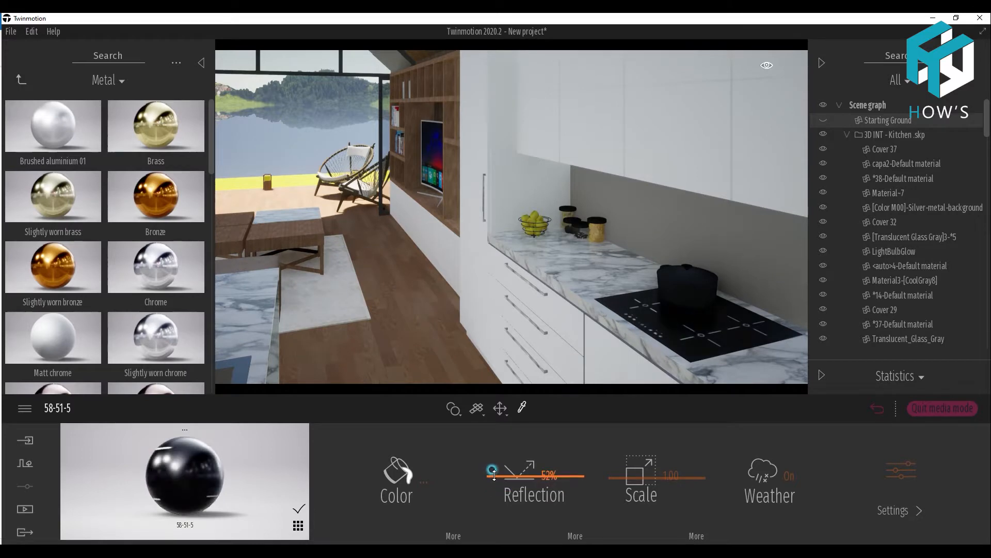
pyautogui.click(678, 287)
pyautogui.moveTo(513, 524); pyautogui.dragTo(580, 459)
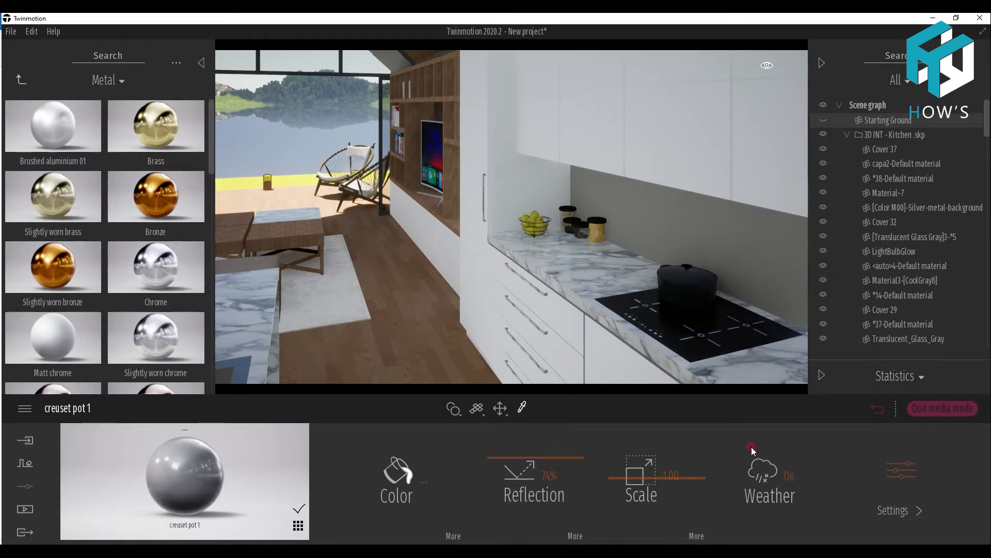
# Step: Turn on metalness for the cooking pot's material and return to its main material settings
pyautogui.click(900, 496)
pyautogui.click(669, 475)
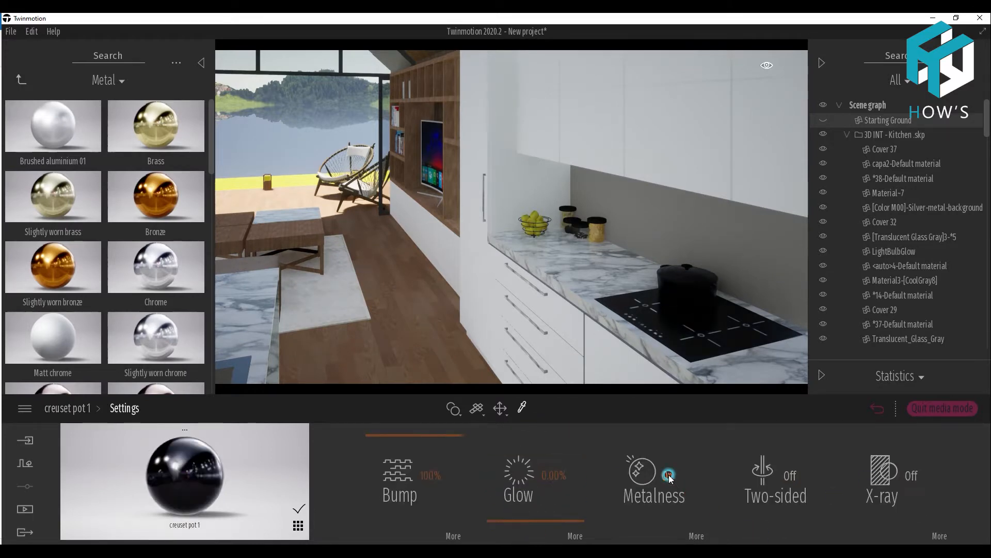
pyautogui.click(86, 415)
# Step: Sample the white cabinet material, quit media mode and apply the Glossy plastic material to the kitchen cabinets
pyautogui.click(524, 138)
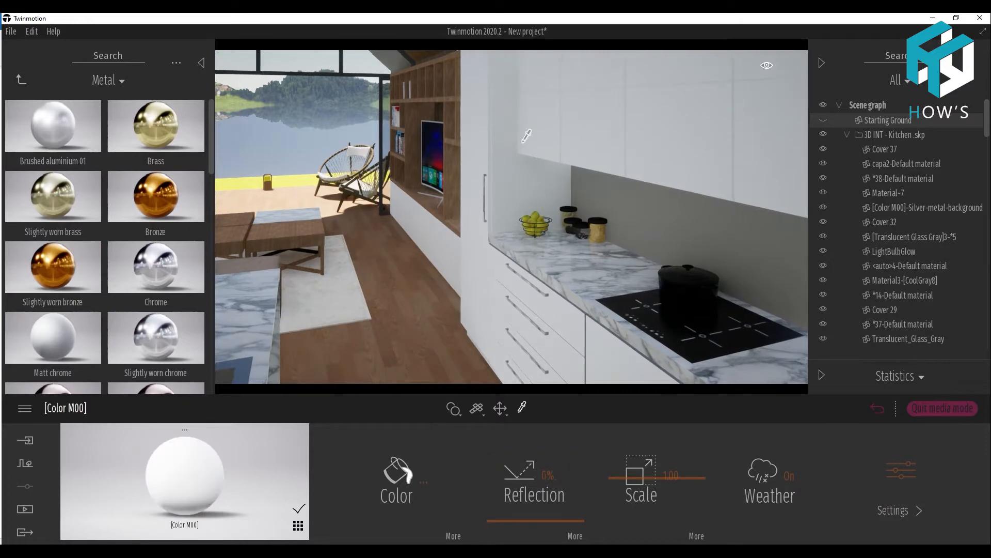
pyautogui.click(959, 424)
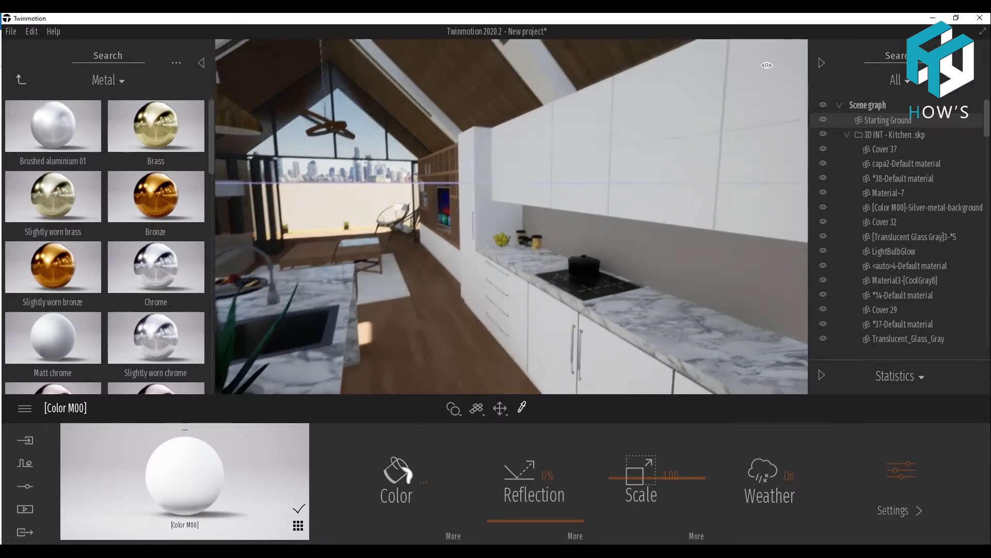
pyautogui.rightClick(100, 121)
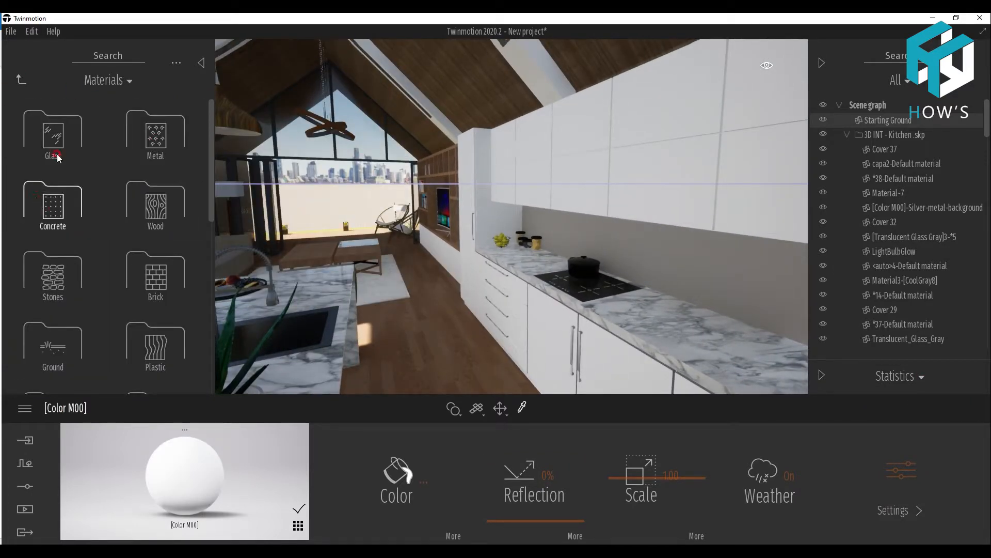
pyautogui.scroll(-3, 89, 276)
pyautogui.click(155, 261)
pyautogui.moveTo(160, 314)
pyautogui.moveTo(160, 314); pyautogui.dragTo(642, 166)
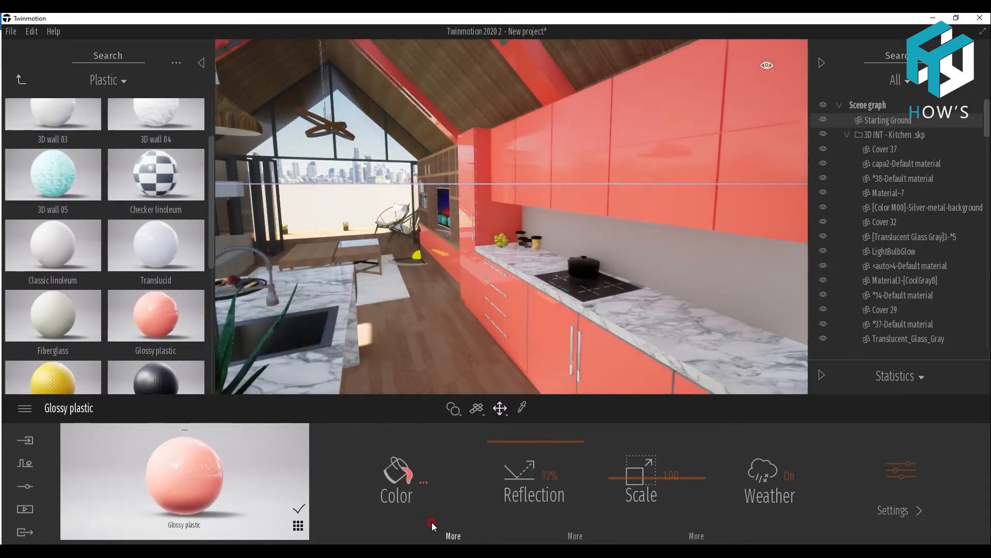
# Step: Change the color of the cabinets' glossy plastic to near-white, FEFFFA
pyautogui.click(400, 477)
pyautogui.click(406, 272)
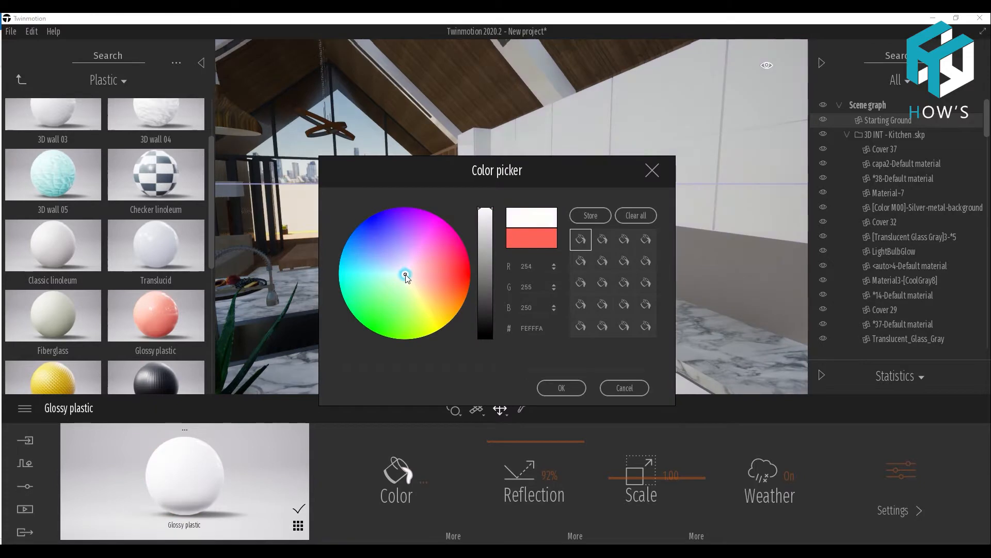
pyautogui.click(561, 388)
pyautogui.moveTo(575, 289); pyautogui.dragTo(373, 142, button='right')
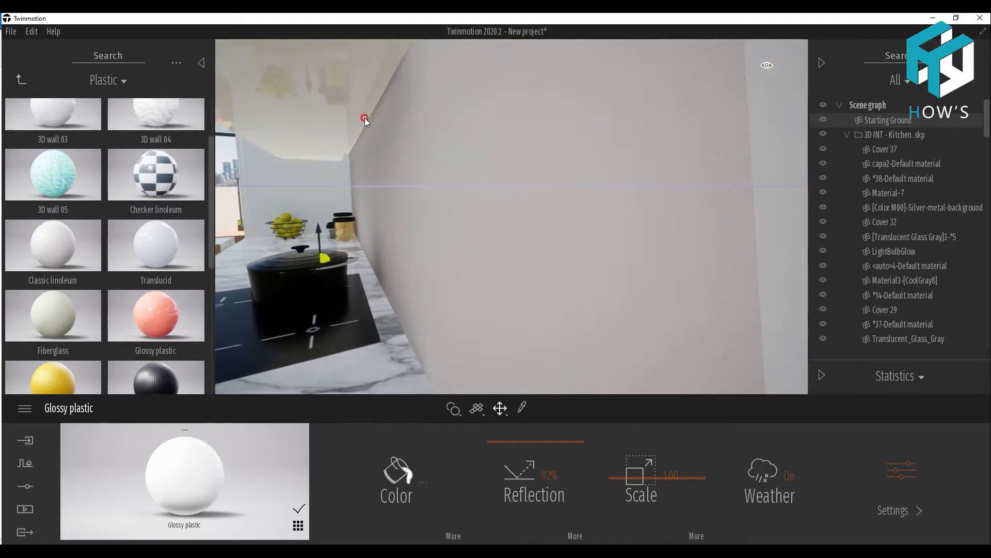
# Step: Sample the plain kitchen backsplash material and apply Ceramic tiles 4 from the Tiles library to the backsplash wall
pyautogui.click(448, 280)
pyautogui.moveTo(448, 279)
pyautogui.mouseDown(button='right')
pyautogui.moveTo(394, 293)
pyautogui.moveTo(385, 330)
pyautogui.moveTo(459, 281)
pyautogui.mouseUp(button='right')
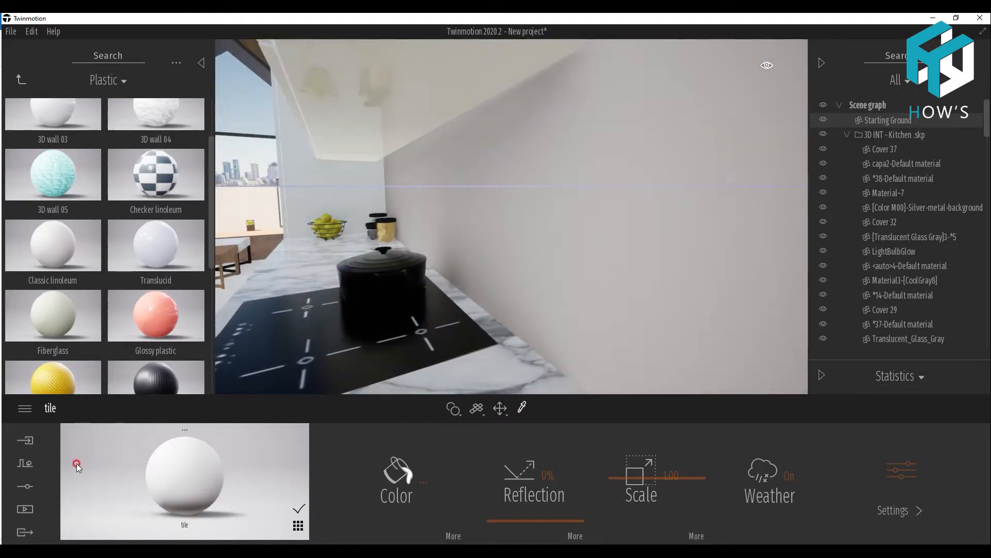
pyautogui.click(20, 82)
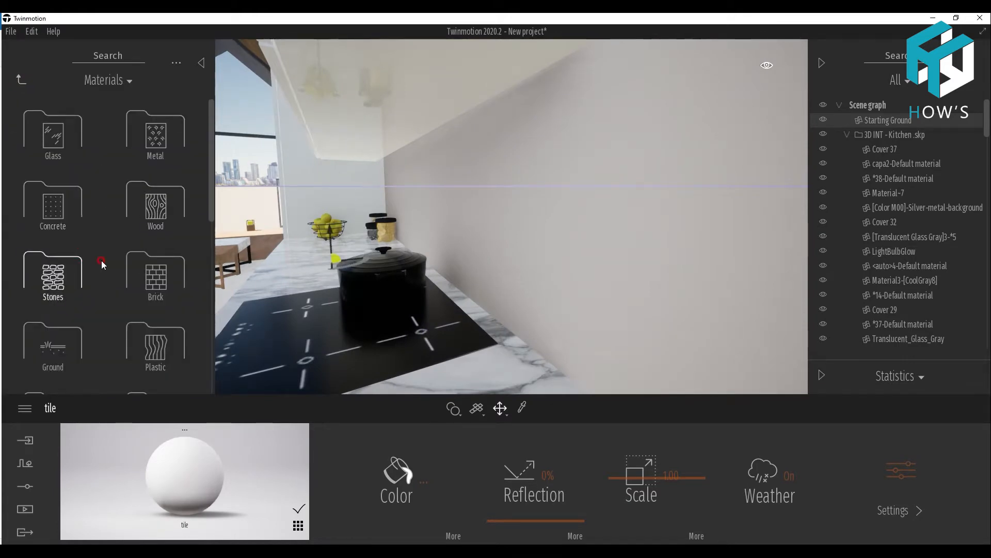
pyautogui.scroll(-4, 165, 281)
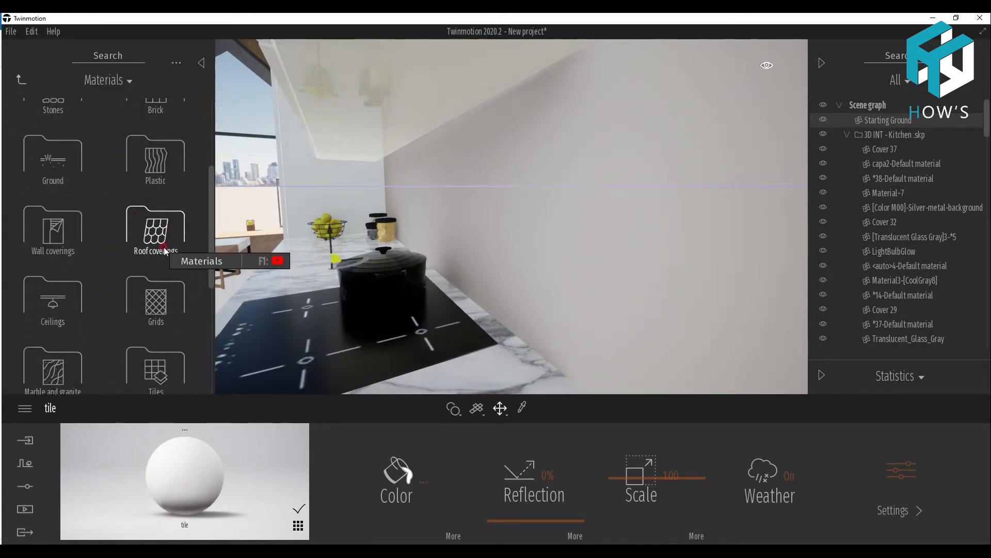
pyautogui.click(162, 316)
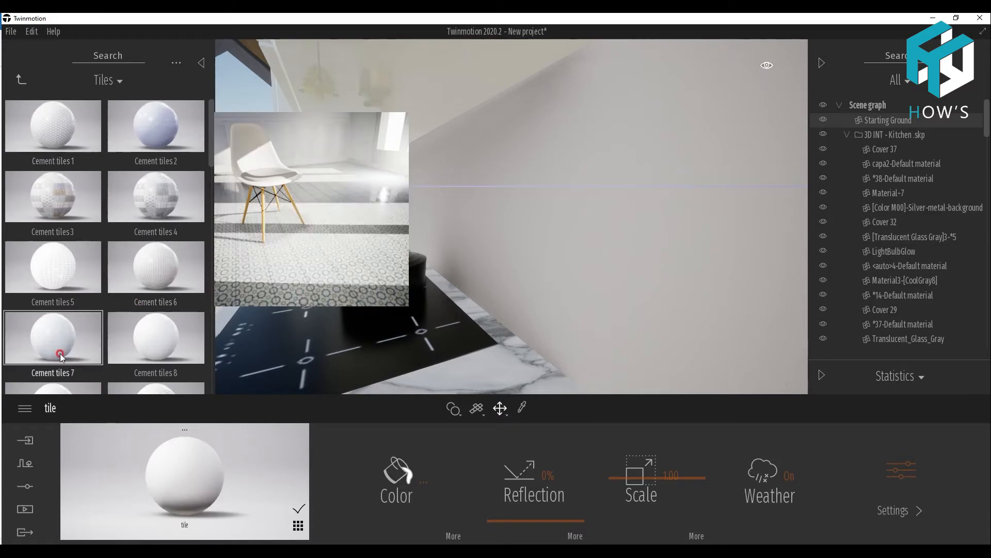
pyautogui.scroll(-3, 59, 318)
pyautogui.scroll(-2, 73, 325)
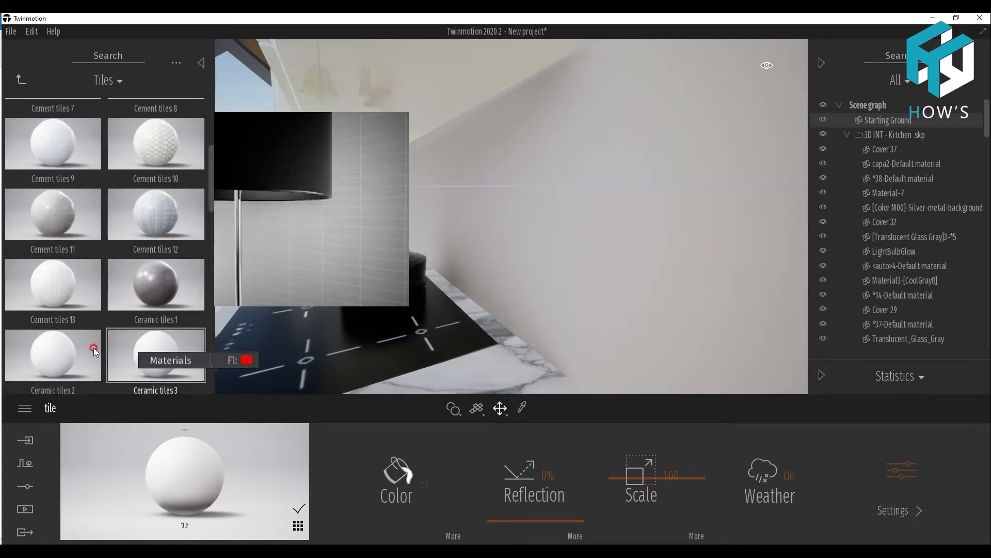
pyautogui.scroll(-2, 119, 359)
pyautogui.moveTo(59, 371); pyautogui.dragTo(210, 480)
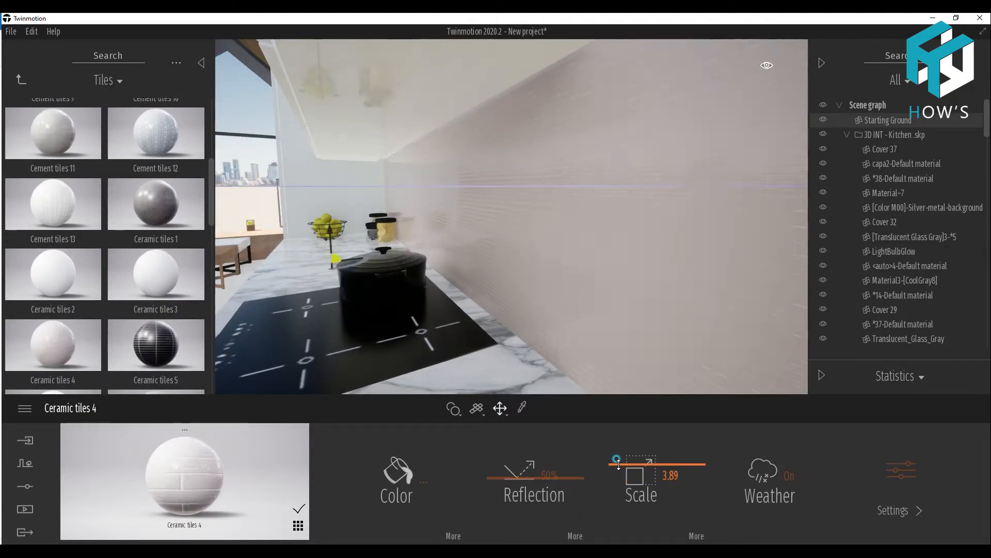
# Step: Set the backsplash tiles' scale to 5.95 and lighten their color to F7E5DE
pyautogui.moveTo(619, 453); pyautogui.dragTo(623, 449)
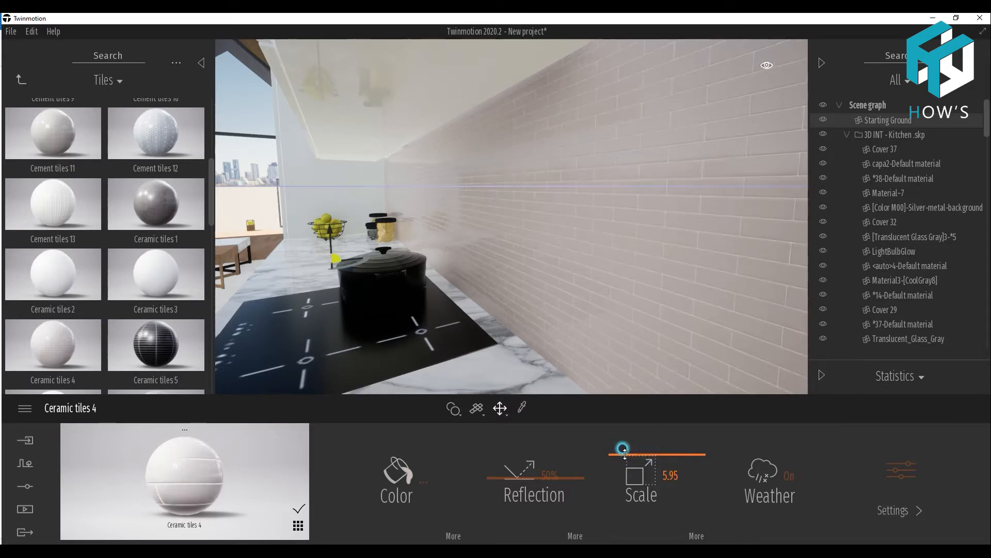
pyautogui.click(424, 480)
pyautogui.moveTo(485, 258); pyautogui.dragTo(484, 211)
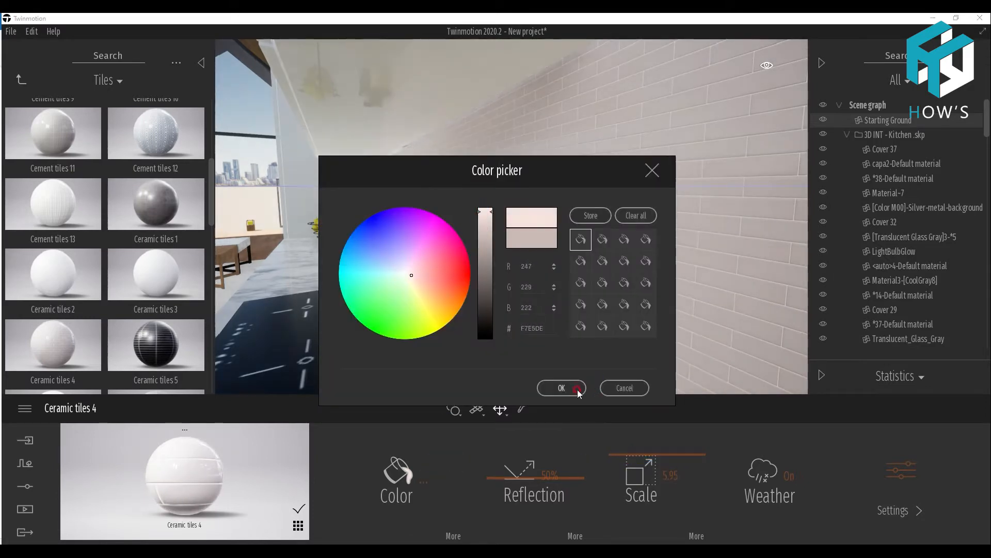
pyautogui.click(577, 389)
# Step: Sample the parquet floor material beside the kitchen island and open the Wood category of the material library
pyautogui.moveTo(538, 242)
pyautogui.mouseDown()
pyautogui.moveTo(442, 262)
pyautogui.moveTo(513, 302)
pyautogui.moveTo(224, 173)
pyautogui.mouseUp()
pyautogui.click(525, 407)
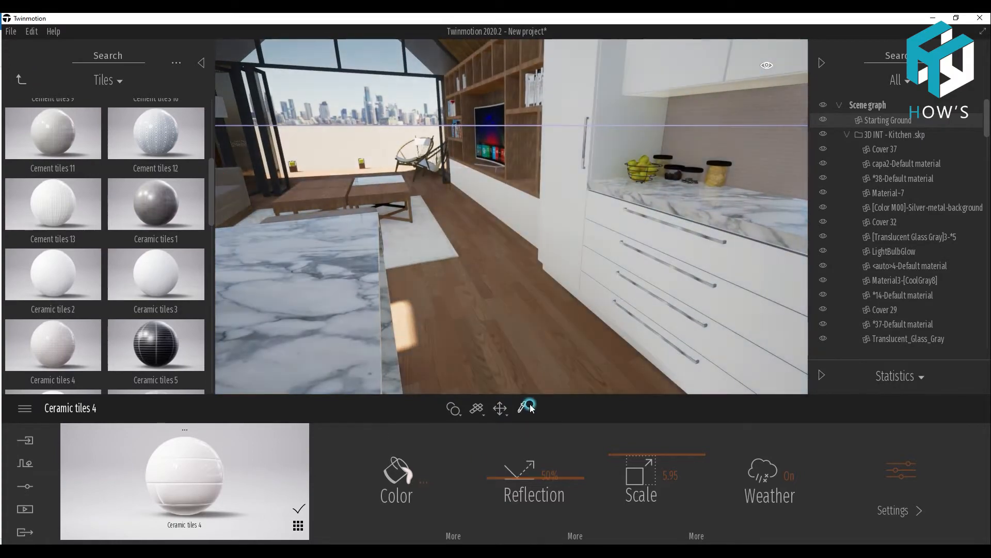
pyautogui.click(506, 341)
pyautogui.click(21, 80)
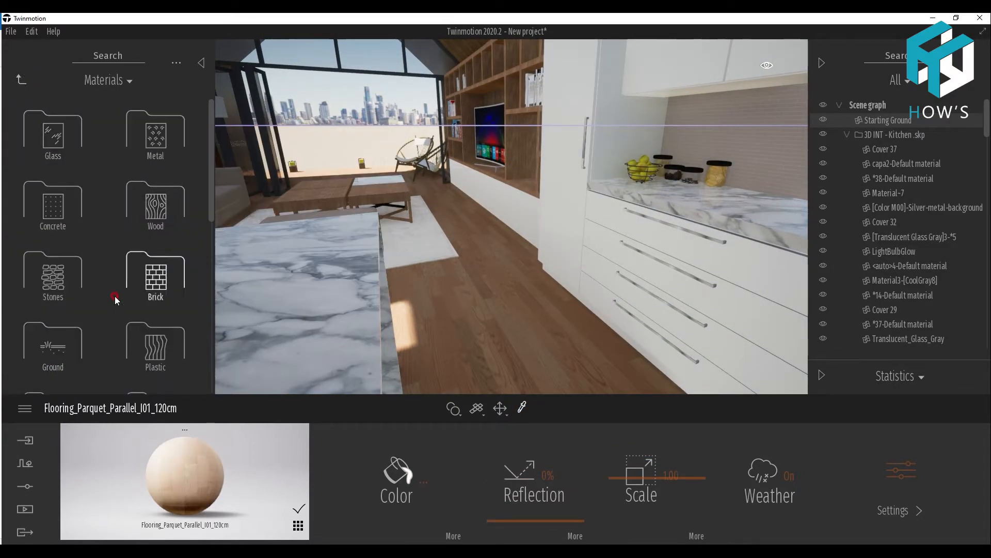
pyautogui.scroll(-5, 117, 298)
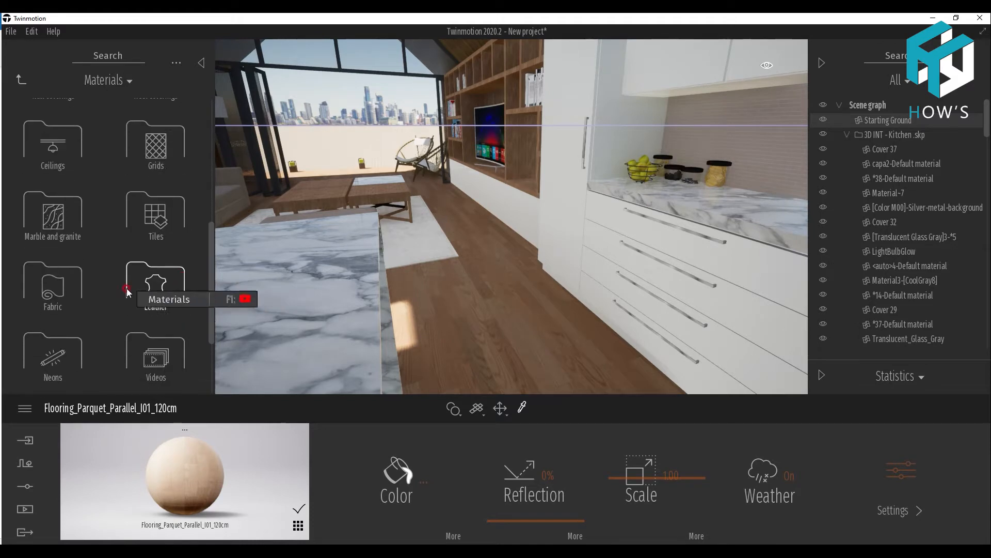
pyautogui.scroll(4, 136, 286)
pyautogui.click(136, 268)
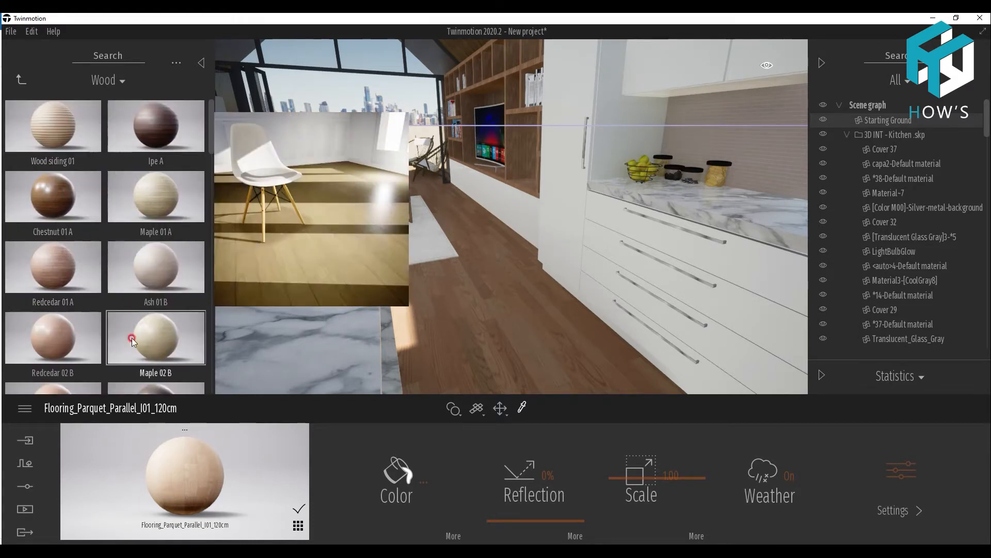
# Step: Try the Mult 03 D wood material on the floor
pyautogui.scroll(-4, 145, 325)
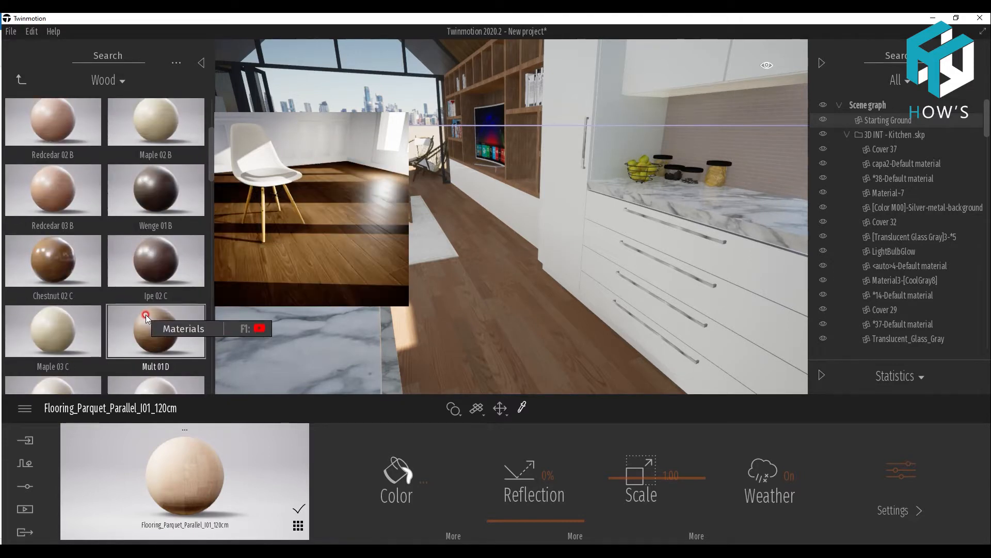
pyautogui.scroll(-1, 148, 318)
pyautogui.scroll(-1, 150, 323)
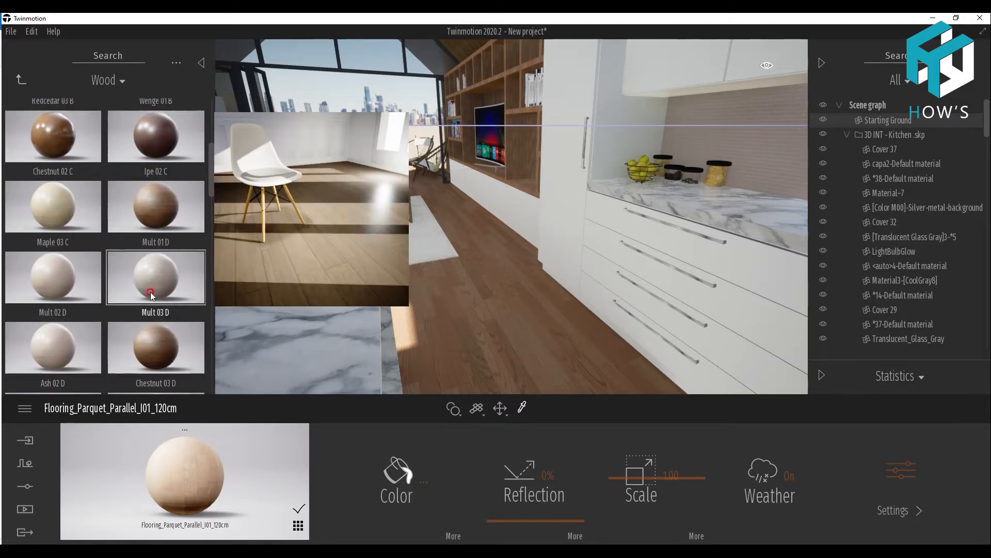
pyautogui.moveTo(151, 283); pyautogui.dragTo(213, 483)
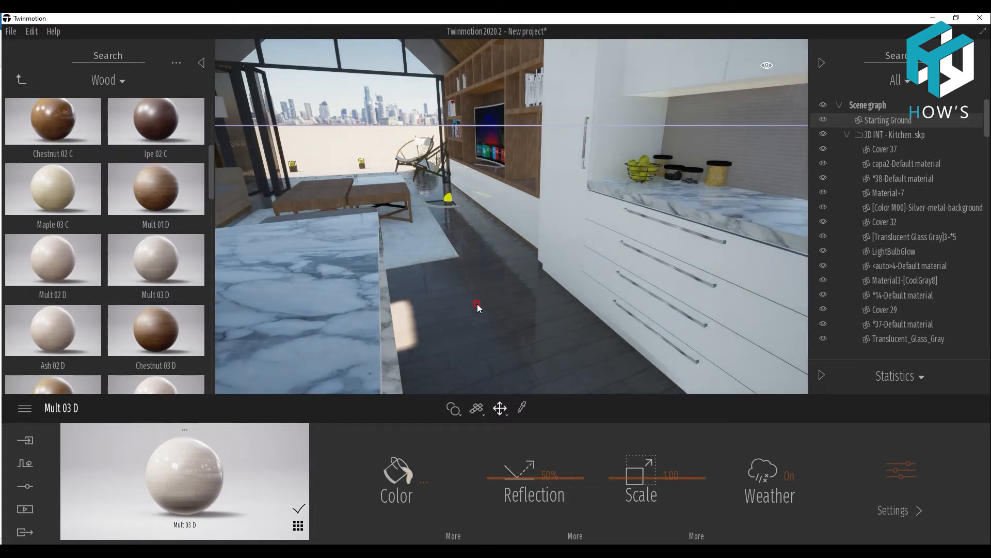
# Step: Apply the Ash 03 D wood material to the floor with a reflection of 62%
pyautogui.scroll(-1, 72, 331)
pyautogui.moveTo(85, 351); pyautogui.dragTo(177, 478)
pyautogui.moveTo(155, 341); pyautogui.dragTo(187, 497)
# Step: Apply the Redcedar 01 A wood material to the plank-clad wall behind the sofa
pyautogui.moveTo(558, 351)
pyautogui.mouseDown()
pyautogui.moveTo(537, 295)
pyautogui.moveTo(445, 290)
pyautogui.mouseUp()
pyautogui.moveTo(445, 289); pyautogui.dragTo(692, 351, button='right')
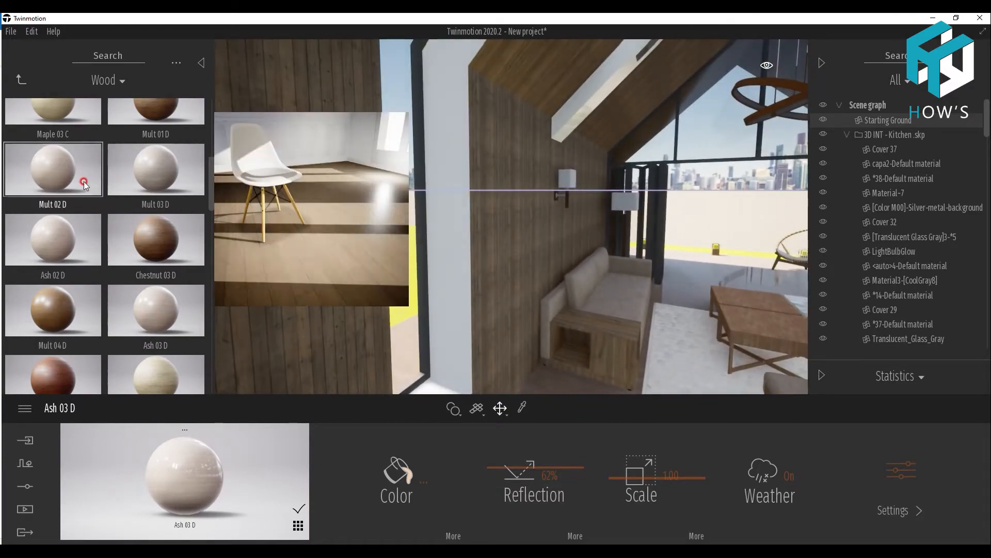
pyautogui.scroll(5, 56, 209)
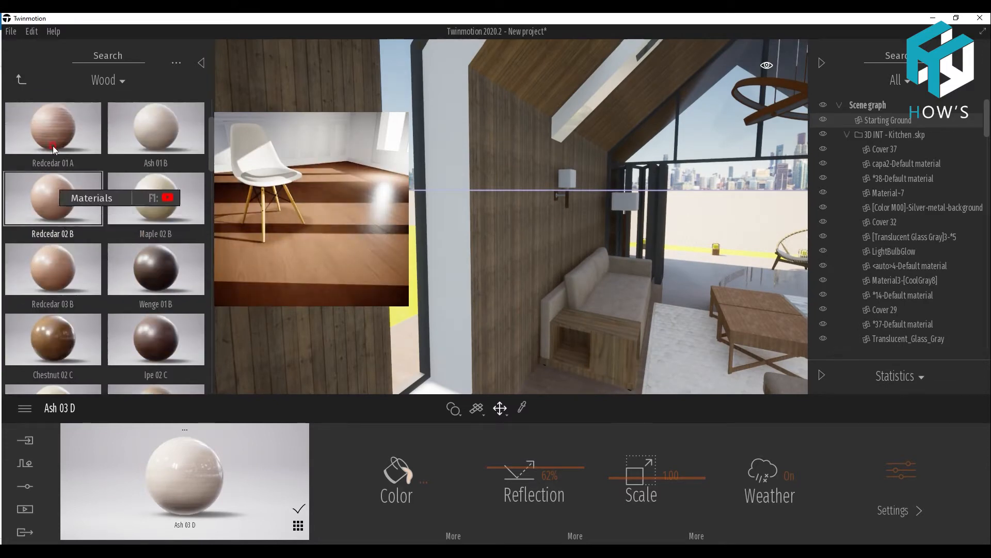
pyautogui.scroll(2, 62, 170)
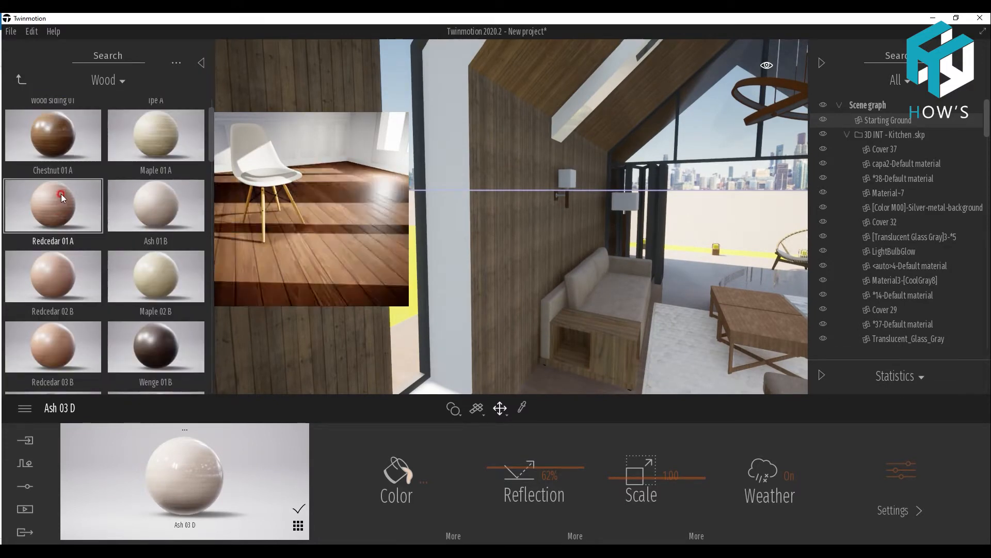
pyautogui.scroll(2, 70, 155)
pyautogui.moveTo(95, 253); pyautogui.dragTo(281, 281)
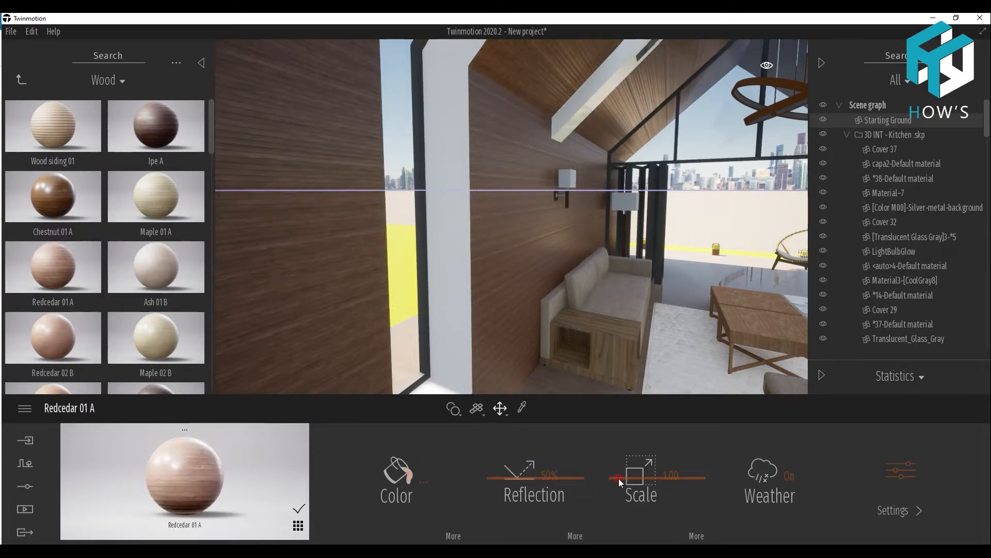
# Step: Rotate the wall's Redcedar 01 A texture to 90° and set its scale to 2.91
pyautogui.click(697, 536)
pyautogui.moveTo(538, 469); pyautogui.dragTo(538, 469)
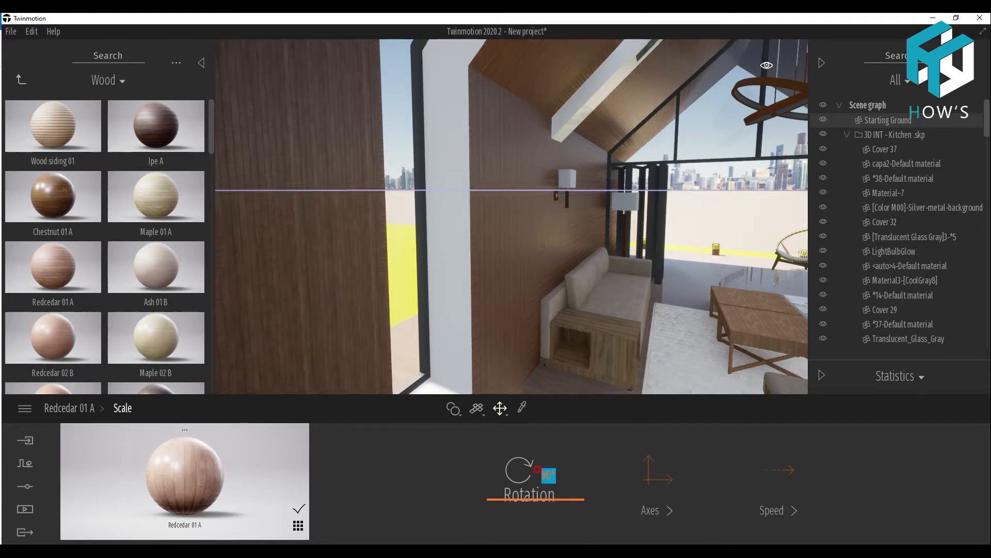
pyautogui.click(95, 408)
pyautogui.moveTo(611, 481); pyautogui.dragTo(613, 468)
pyautogui.click(539, 465)
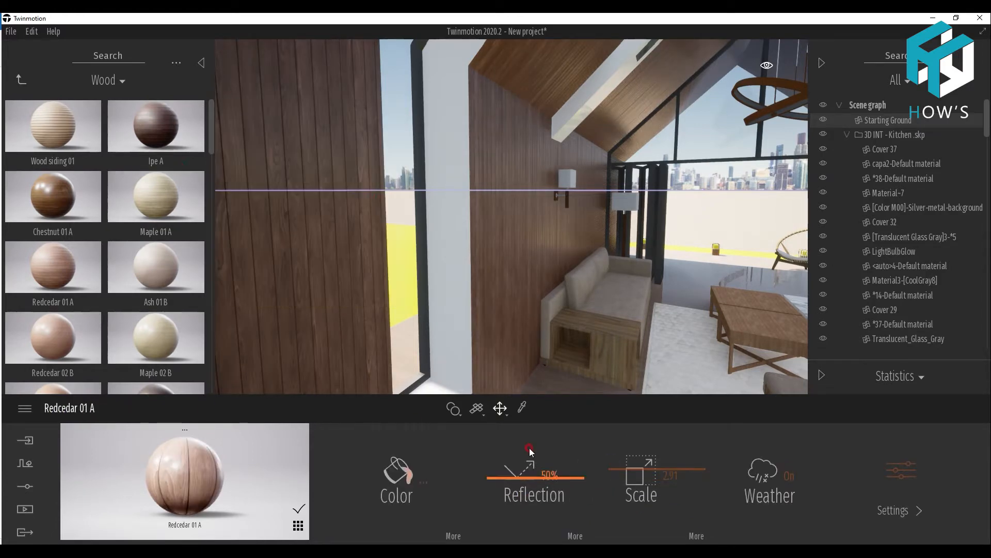
# Step: Sample the dark window frame's material and apply Brushed aluminium 01 from the Metal library to the frame
pyautogui.click(422, 353)
pyautogui.click(21, 79)
pyautogui.click(152, 133)
pyautogui.scroll(-1, 129, 227)
pyautogui.scroll(1, 126, 232)
pyautogui.moveTo(60, 135); pyautogui.dragTo(429, 334)
# Step: Darken the color of the window frame's brushed aluminium to dark grey
pyautogui.click(426, 484)
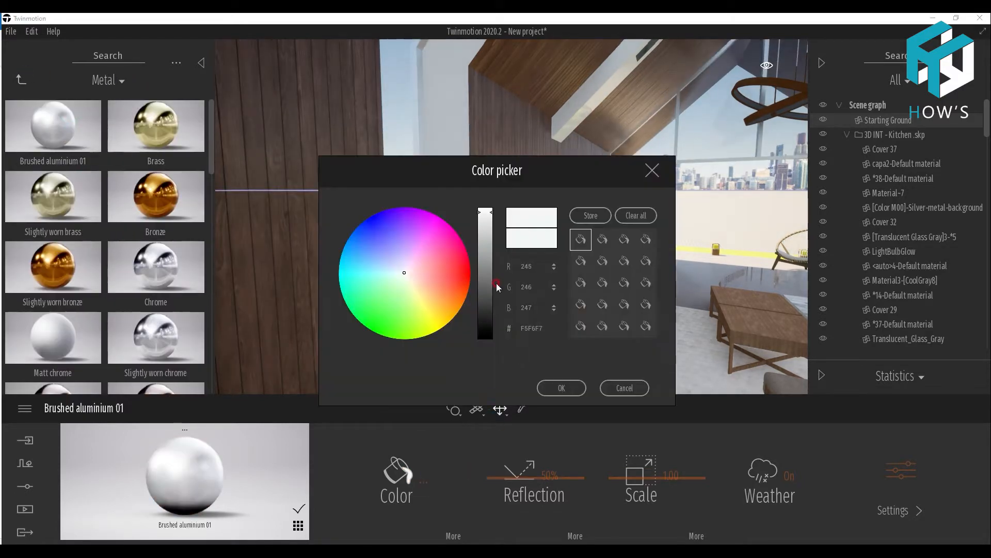
pyautogui.moveTo(486, 278); pyautogui.dragTo(486, 285)
pyautogui.click(558, 395)
# Step: Sample the glazing of the large gable window and replace its material with Clear glass
pyautogui.moveTo(552, 310); pyautogui.dragTo(602, 300, button='right')
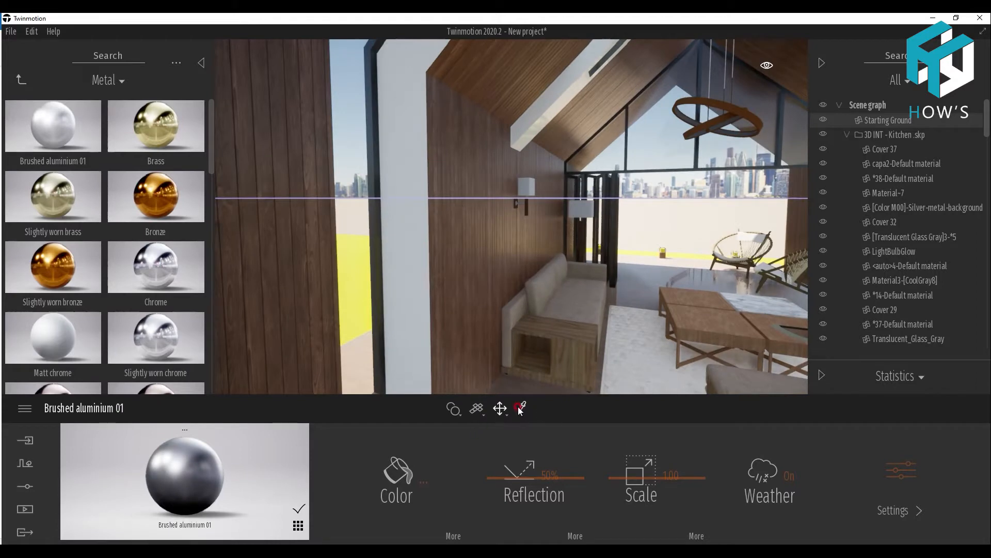
pyautogui.click(525, 408)
pyautogui.click(649, 125)
pyautogui.click(20, 80)
pyautogui.click(49, 126)
pyautogui.moveTo(57, 135); pyautogui.dragTo(185, 457)
# Step: Sample the coffee table's wood veneer material and open the Wood category of the material library
pyautogui.moveTo(673, 218); pyautogui.dragTo(702, 245, button='right')
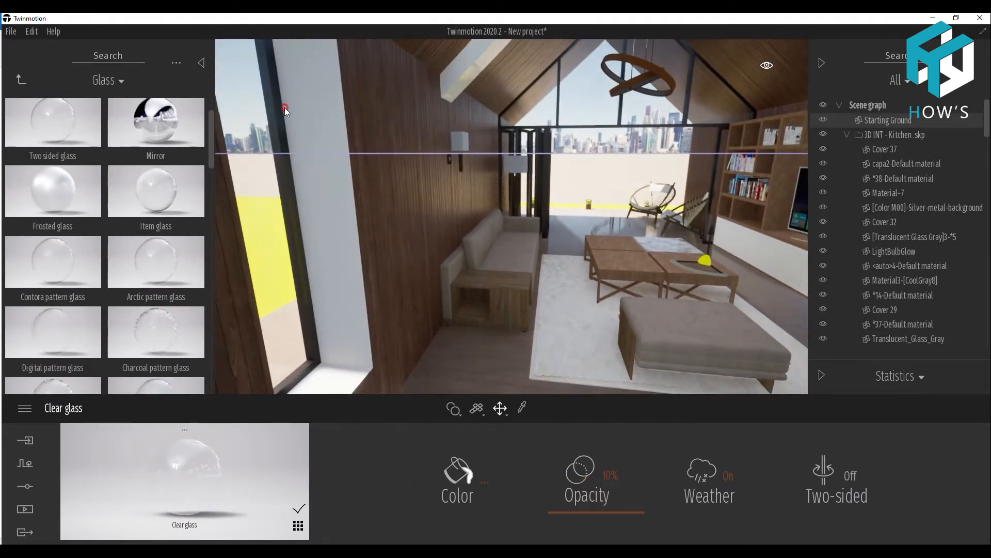
pyautogui.click(622, 261)
pyautogui.click(21, 80)
pyautogui.click(162, 214)
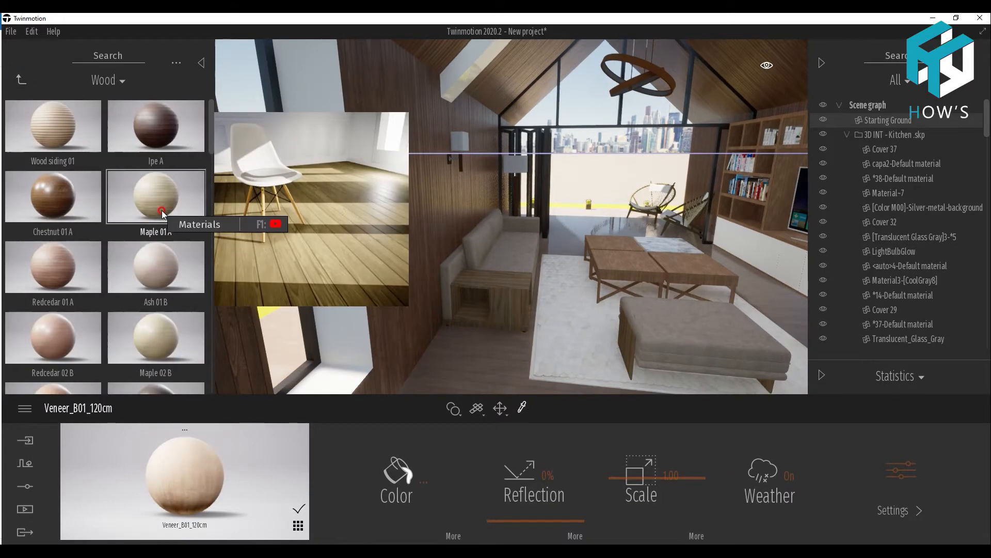
# Step: Look through the wood materials and try to apply a brown wood to the living room furniture
pyautogui.scroll(-5, 44, 275)
pyautogui.moveTo(215, 151); pyautogui.dragTo(219, 249)
pyautogui.moveTo(45, 269)
pyautogui.moveTo(45, 268); pyautogui.dragTo(622, 265)
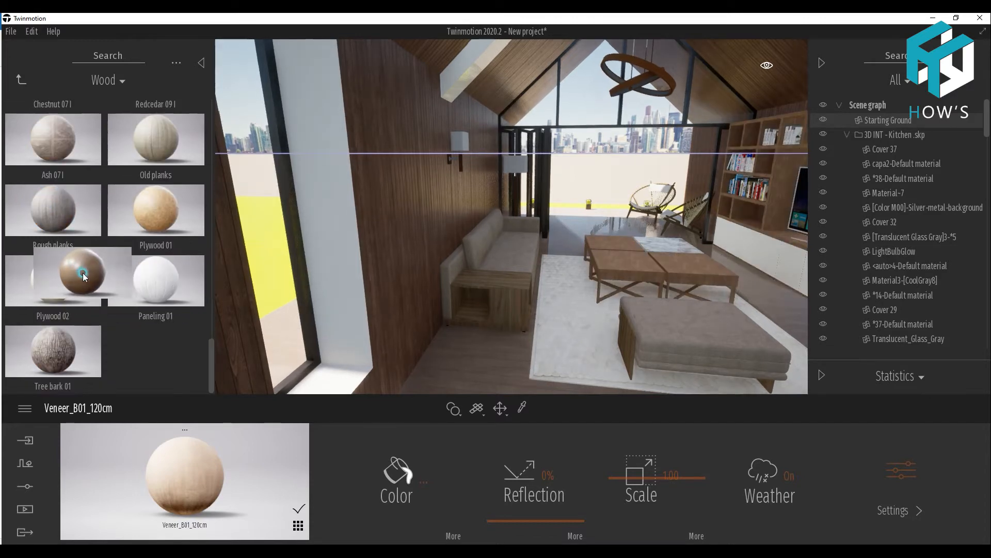
pyautogui.moveTo(84, 273); pyautogui.dragTo(539, 262)
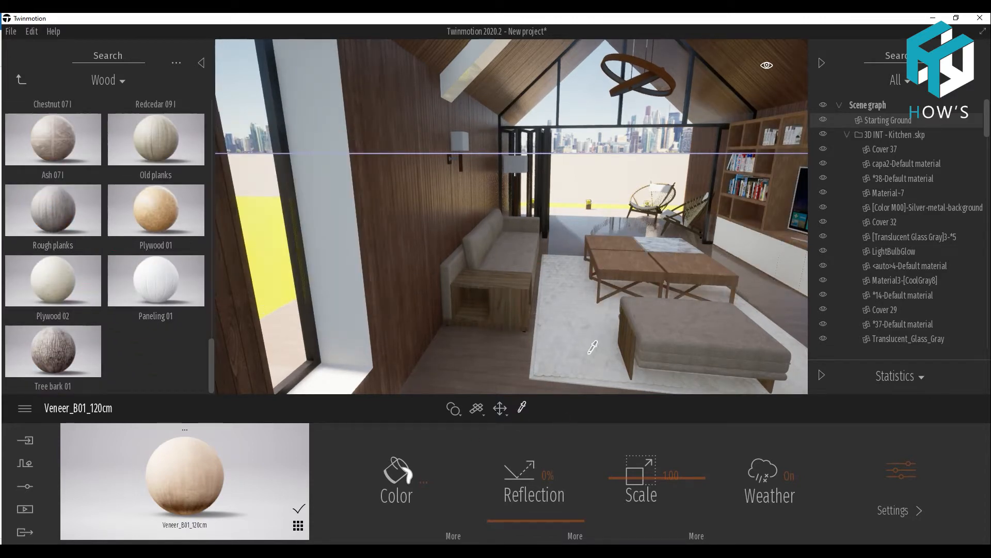
# Step: Raise the coffee table veneer's reflection to 74% and apply the veneer to the sofa's wooden side table
pyautogui.moveTo(496, 484); pyautogui.dragTo(496, 477)
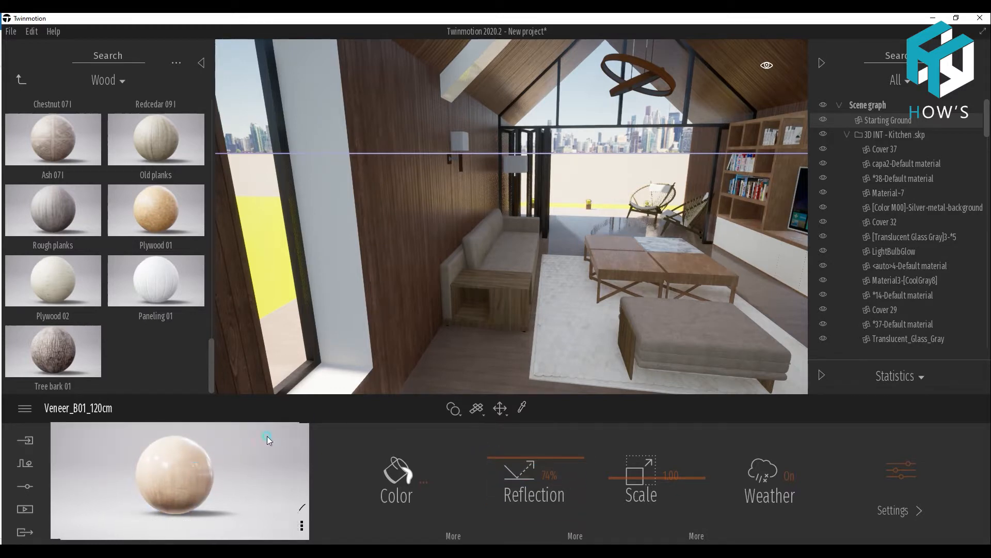
pyautogui.moveTo(206, 467); pyautogui.dragTo(491, 314)
# Step: Sample the Ash 03 D floor, rotate its texture to 90° and increase its scale to 1.28
pyautogui.moveTo(484, 338); pyautogui.dragTo(494, 358, button='right')
pyautogui.click(491, 342)
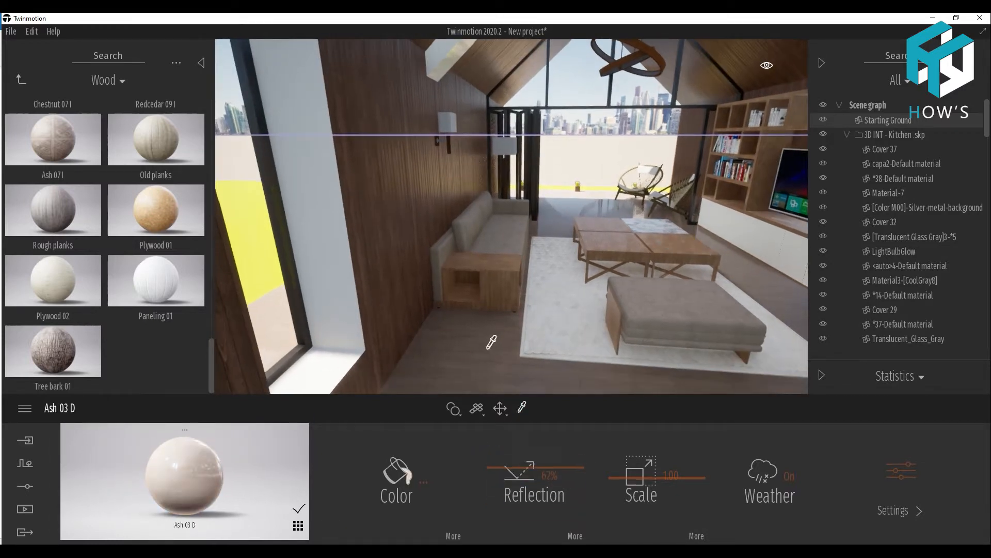
pyautogui.click(696, 535)
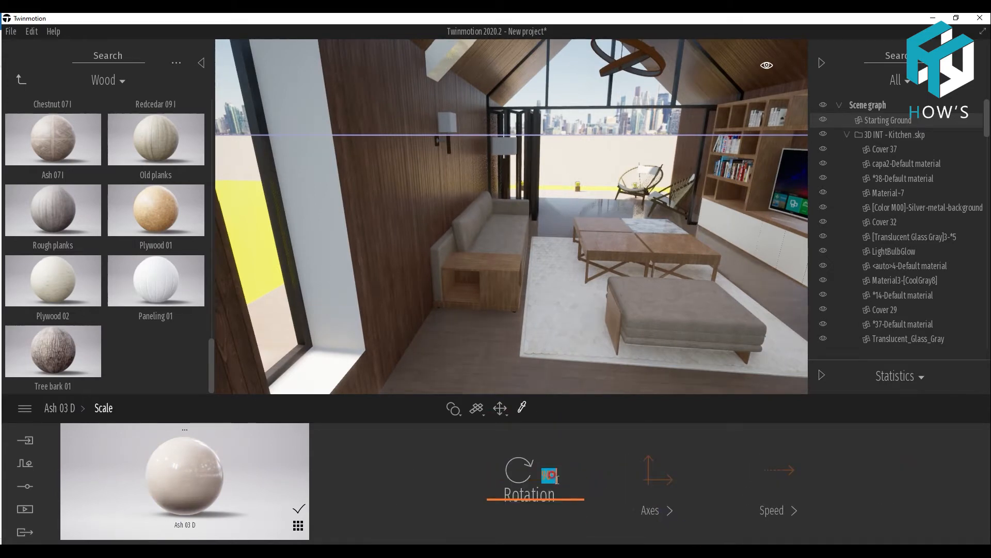
pyautogui.click(49, 404)
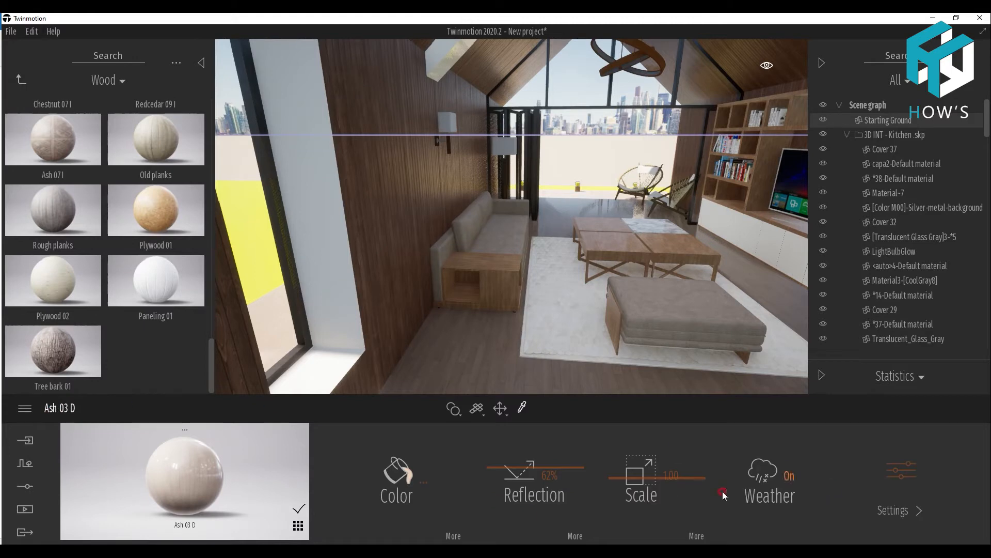
# Step: Sample the metal trim on the sloped ceiling beam and apply Galvanised steel 01 from the Metal library to it
pyautogui.moveTo(620, 245); pyautogui.dragTo(554, 308, button='right')
pyautogui.moveTo(292, 317); pyautogui.dragTo(366, 66, button='right')
pyautogui.scroll(5, 366, 66)
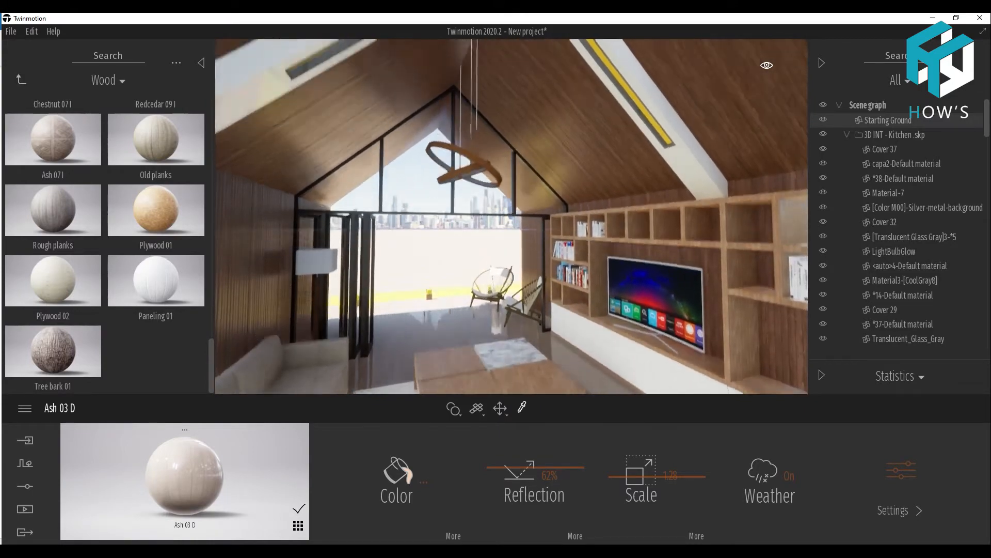
pyautogui.click(340, 87)
pyautogui.click(23, 80)
pyautogui.click(159, 131)
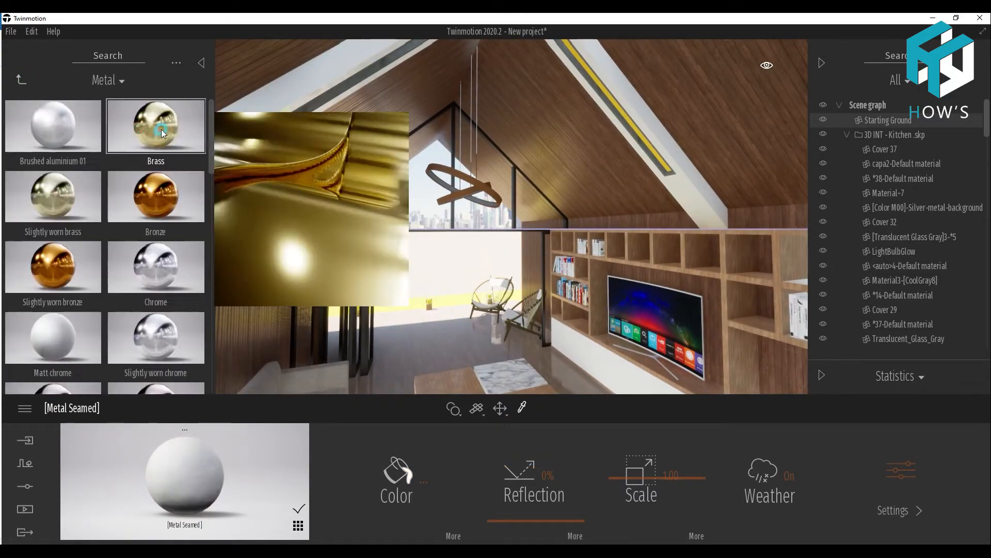
pyautogui.scroll(-5, 129, 292)
pyautogui.scroll(-3, 130, 291)
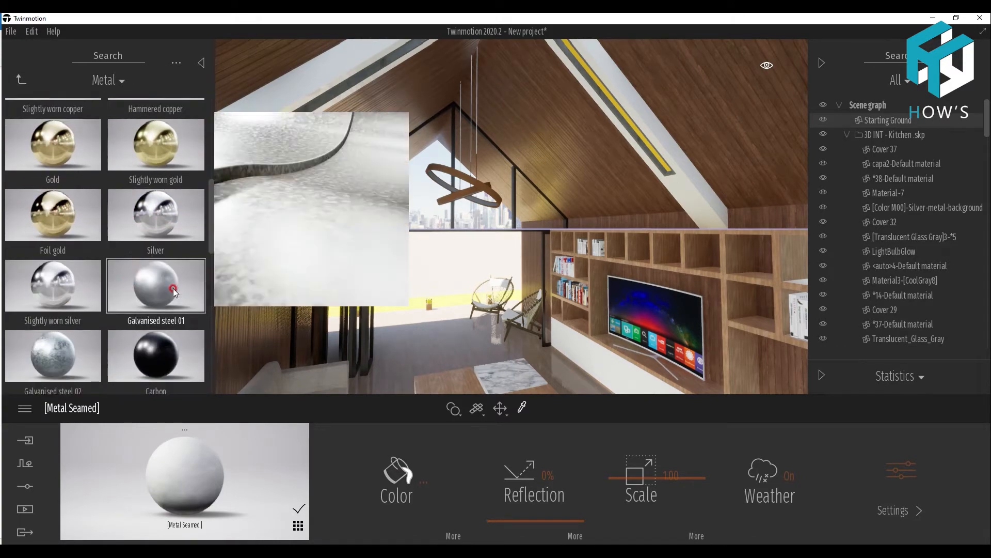
pyautogui.moveTo(162, 231); pyautogui.dragTo(326, 129)
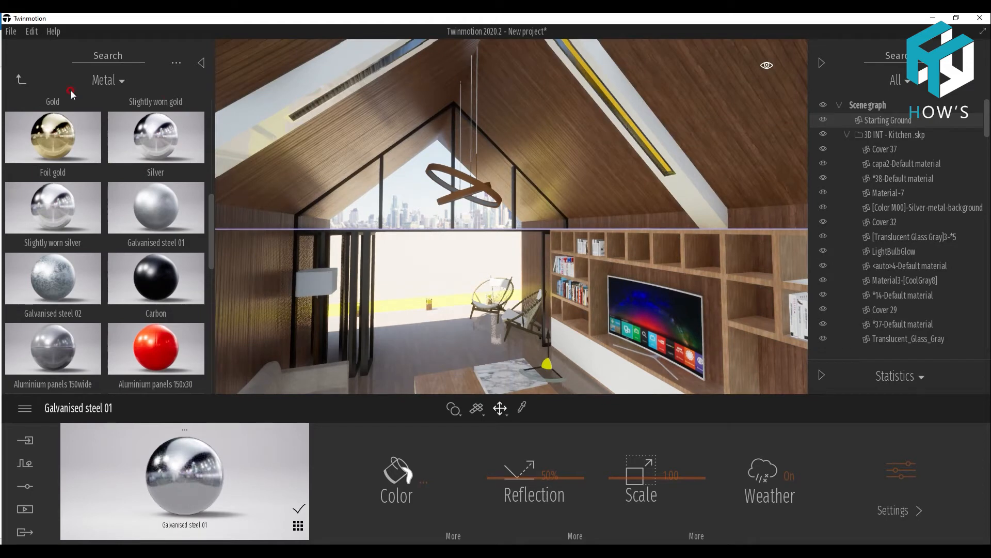
# Step: Sample the yellow light strip in the sloped ceiling beam and apply Neon 02 from the Neons library to it
pyautogui.click(663, 159)
pyautogui.click(31, 84)
pyautogui.scroll(-2, 81, 280)
pyautogui.scroll(-2, 81, 280)
pyautogui.click(51, 310)
pyautogui.click(161, 126)
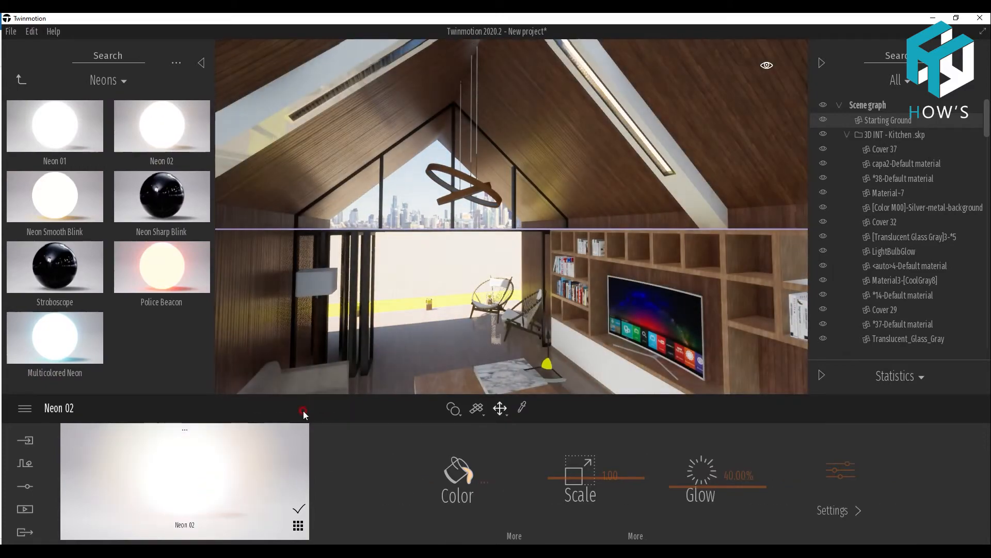
# Step: Apply Neon 02 to the inner faces of the hanging ring lamp
pyautogui.press('Up')
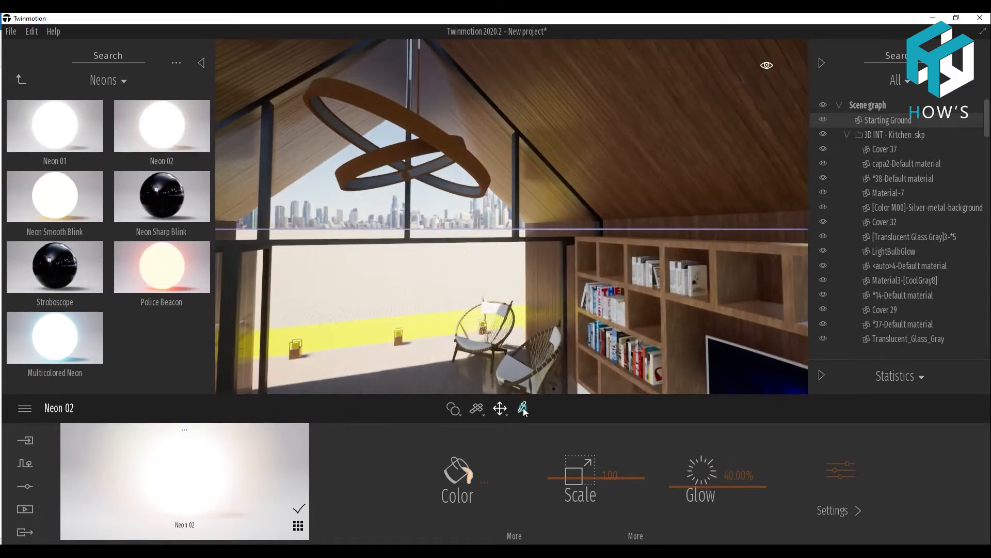
pyautogui.click(439, 175)
pyautogui.click(392, 154)
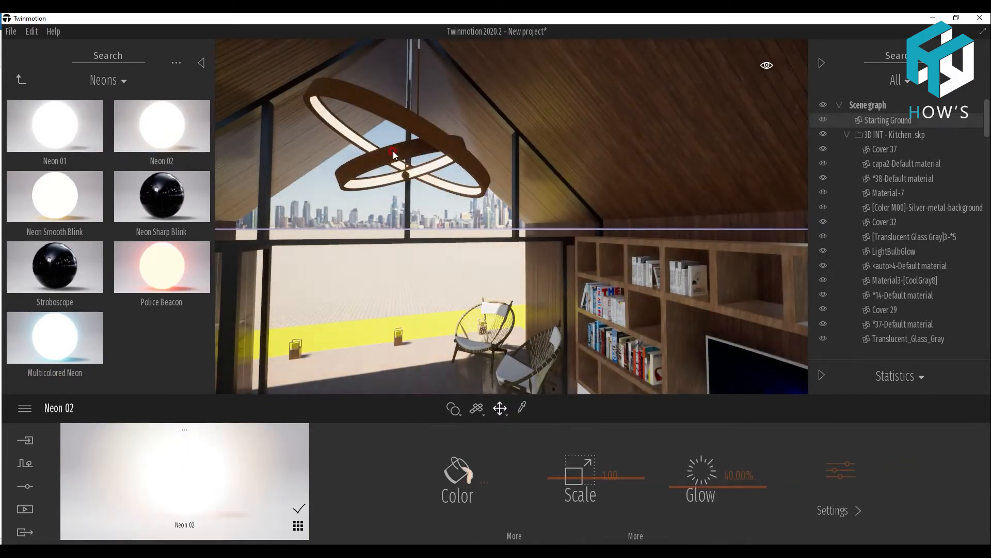
# Step: Sample the ring lamp's orange outer material and turn on Metalness for it
pyautogui.click(421, 127)
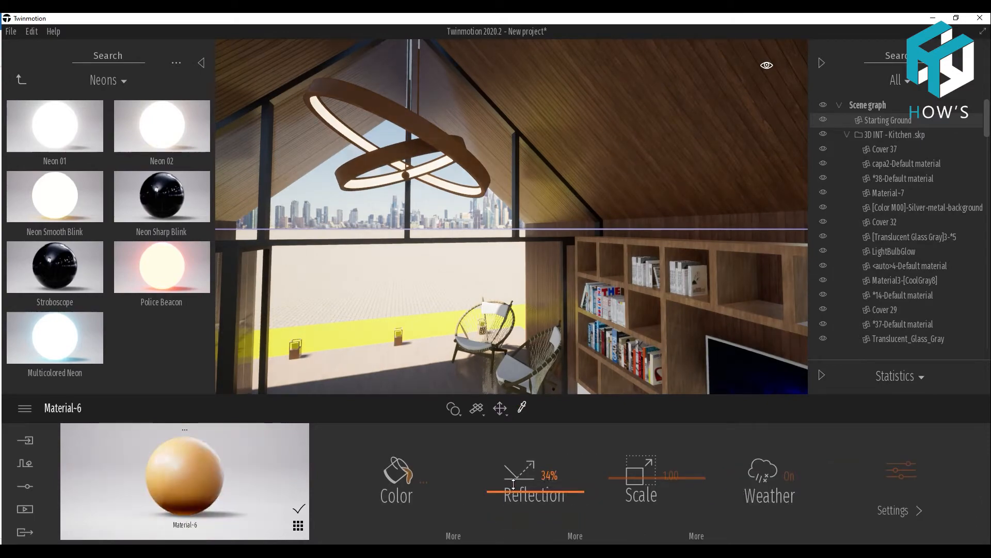
pyautogui.click(898, 510)
pyautogui.click(671, 478)
pyautogui.scroll(-2, 400, 202)
pyautogui.moveTo(401, 202); pyautogui.dragTo(225, 181)
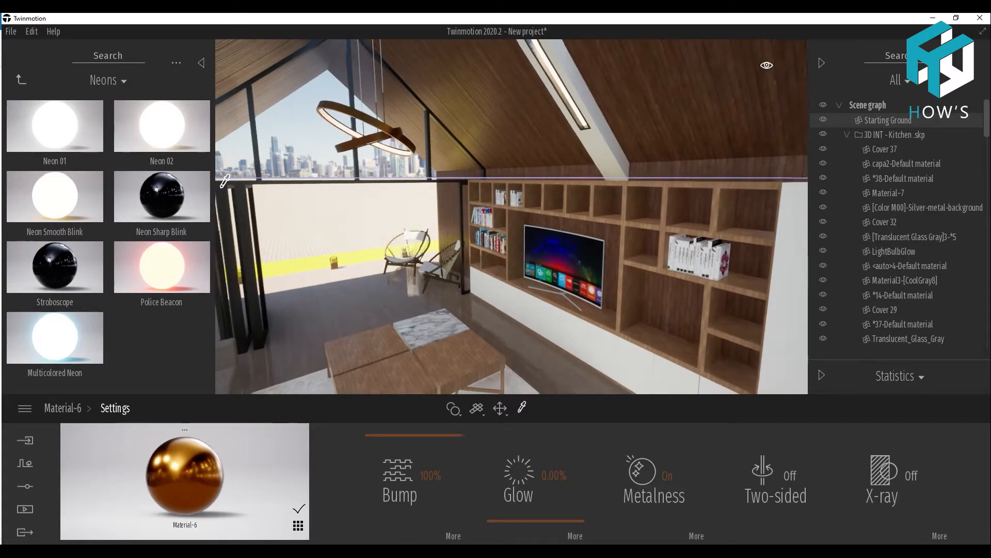
# Step: Go to the saved media images and reopen the Image1 camera view
pyautogui.click(571, 408)
pyautogui.click(24, 508)
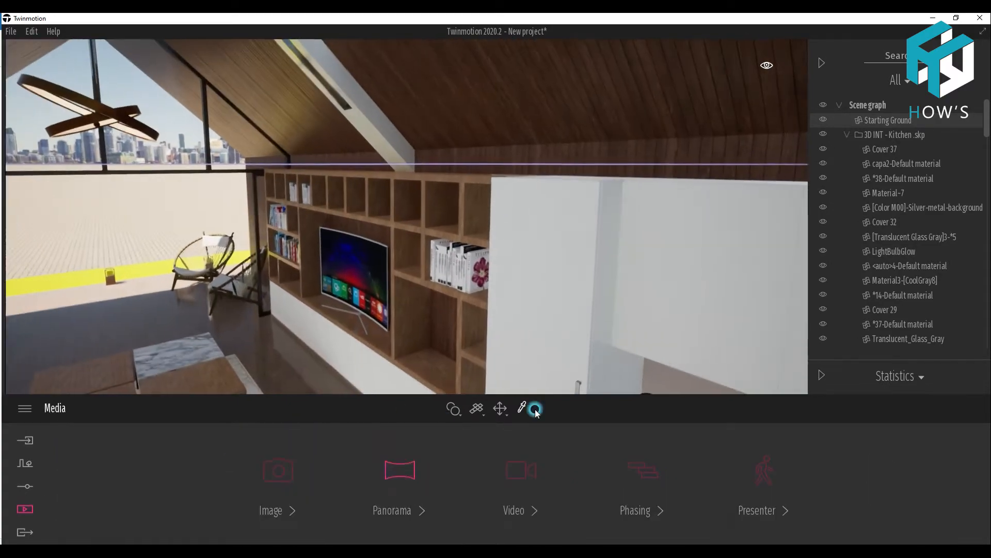
pyautogui.click(281, 472)
pyautogui.click(925, 418)
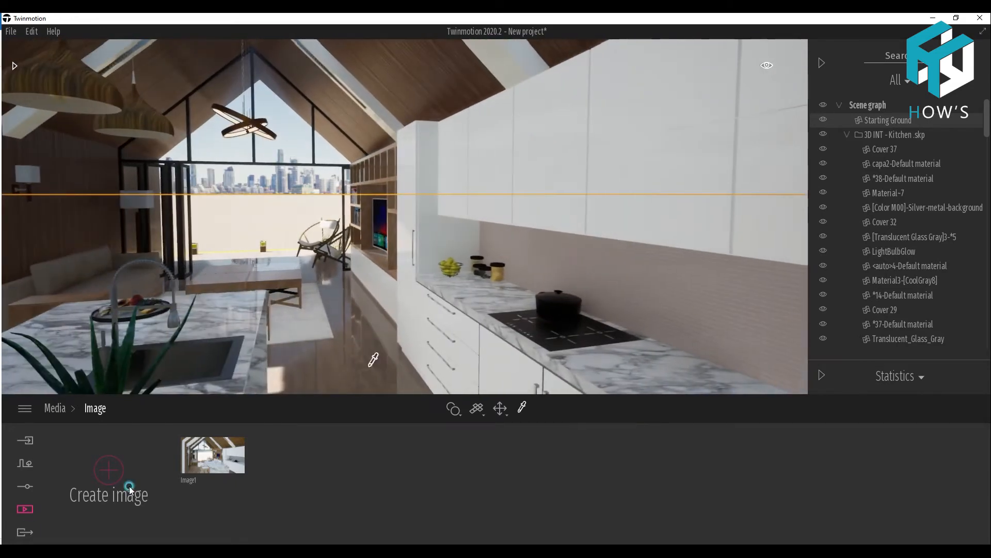
pyautogui.click(213, 454)
pyautogui.click(70, 494)
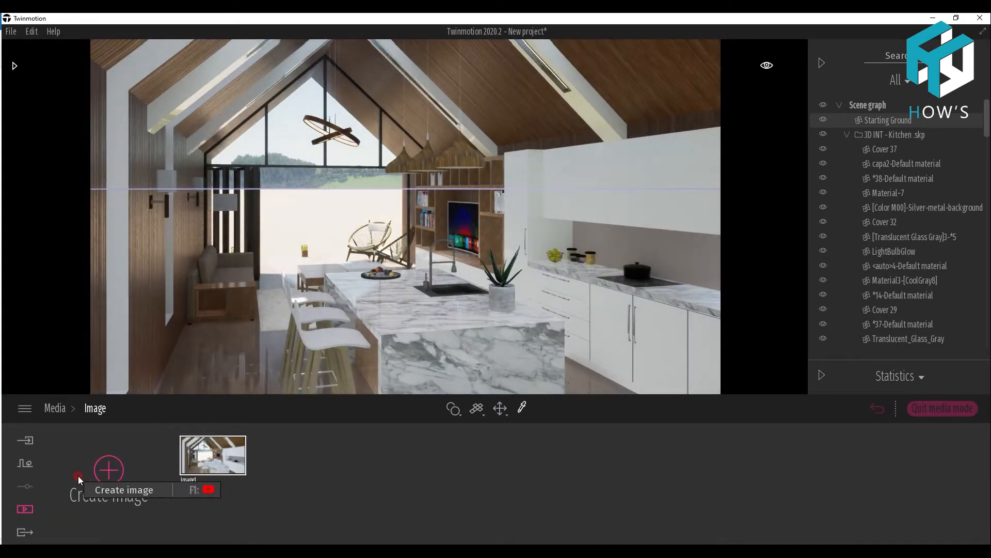
# Step: In Image1's lighting settings, adjust the exposure and set the white balance to 7319K
pyautogui.click(236, 480)
pyautogui.click(514, 474)
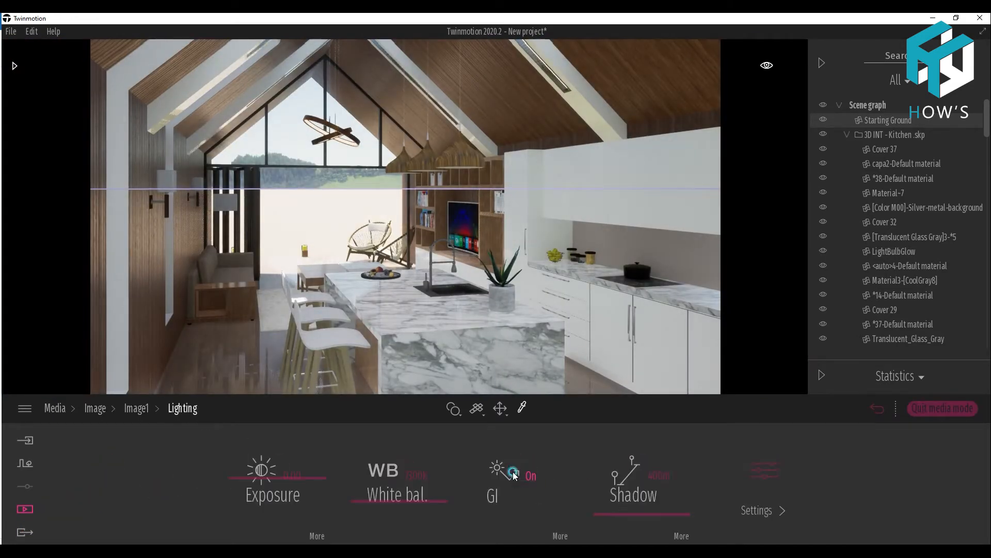
pyautogui.moveTo(234, 478); pyautogui.dragTo(228, 473)
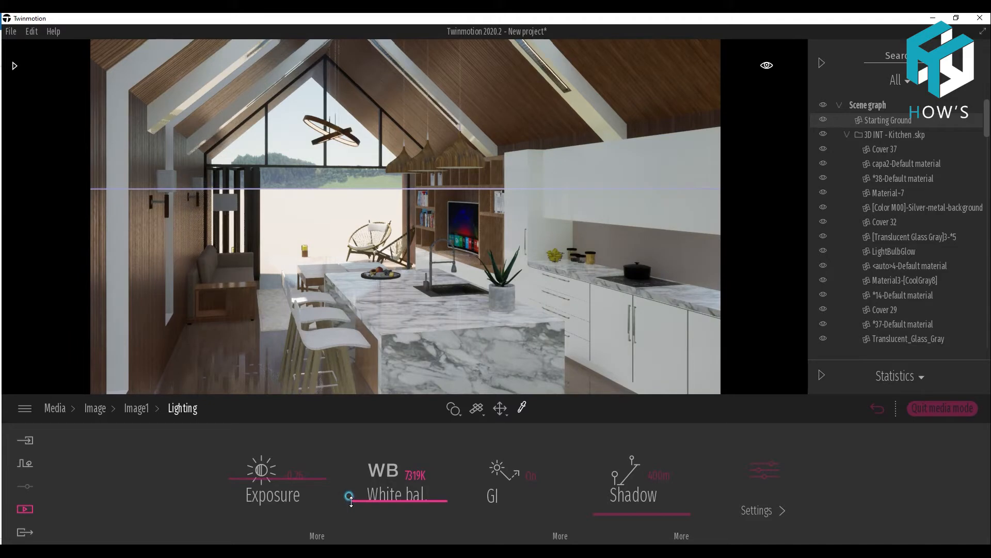
# Step: Set Image1's global illumination (GI) to 0.41 and its GI distance to 140.83 m
pyautogui.click(557, 536)
pyautogui.moveTo(420, 488)
pyautogui.mouseDown()
pyautogui.moveTo(418, 470)
pyautogui.moveTo(419, 492)
pyautogui.mouseUp()
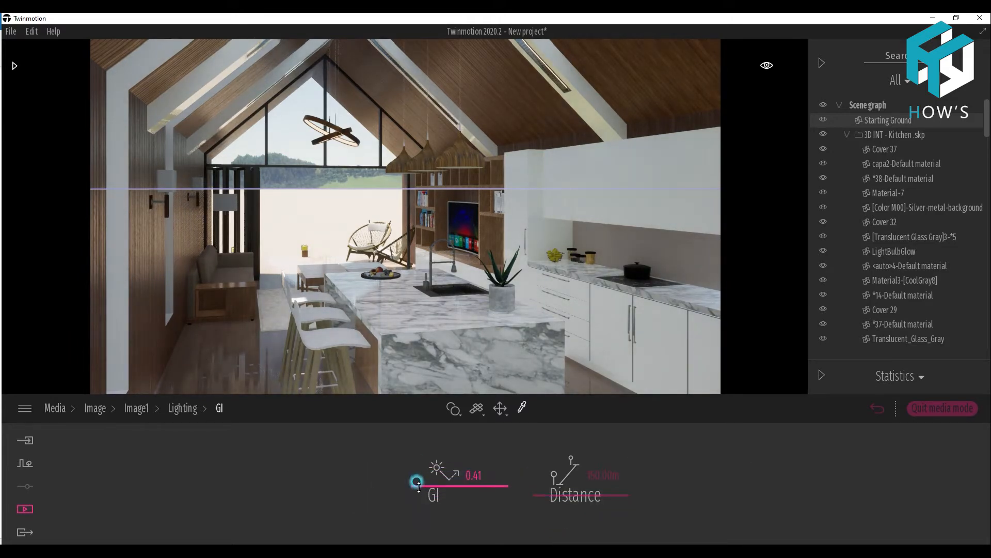
pyautogui.moveTo(541, 494); pyautogui.dragTo(542, 497)
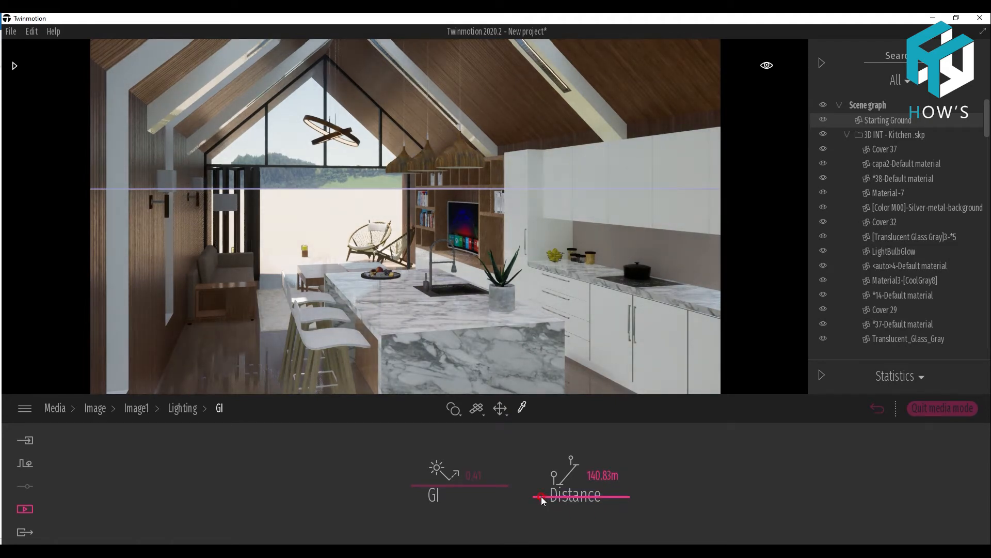
# Step: Reduce Image1's shadow distance to 20 m in the lighting settings
pyautogui.click(191, 409)
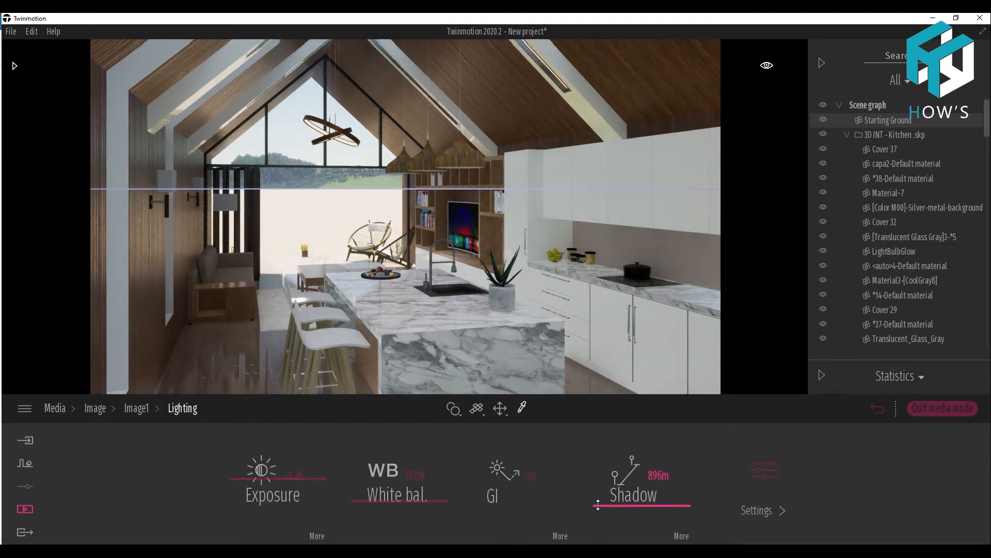
pyautogui.moveTo(596, 505); pyautogui.dragTo(596, 522)
pyautogui.click(651, 475)
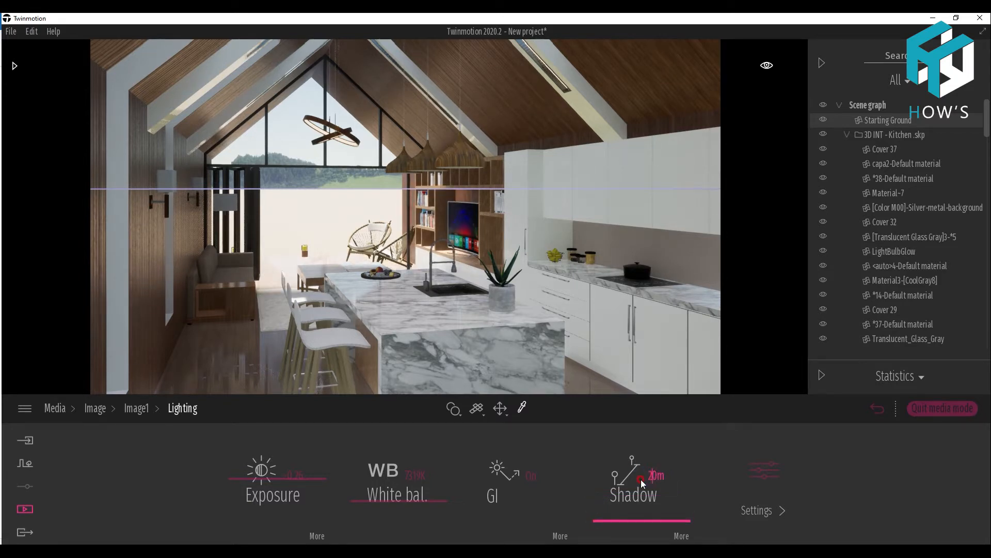
# Step: Lower the sun intensity and raise the ambient light in Image1's advanced lighting settings
pyautogui.click(758, 467)
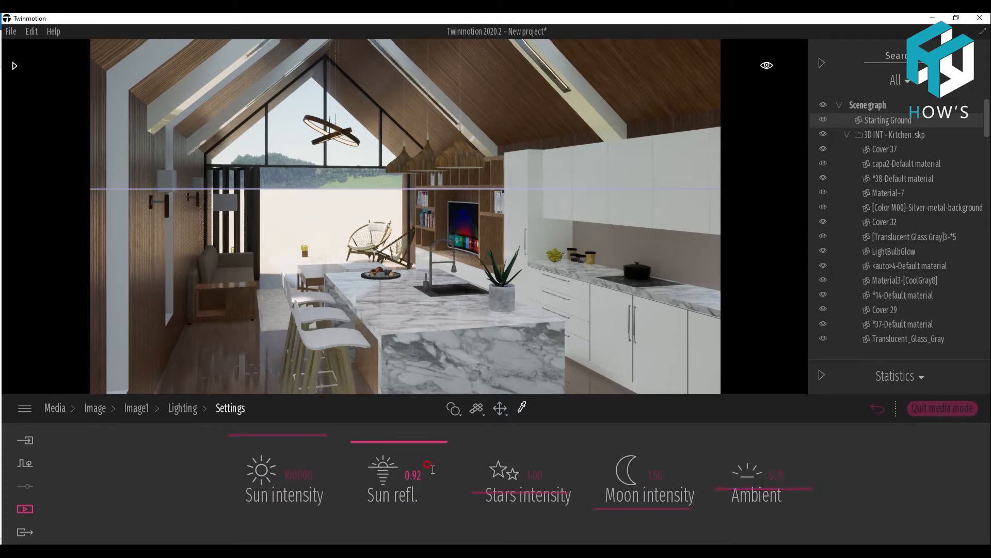
pyautogui.moveTo(247, 447); pyautogui.dragTo(254, 470)
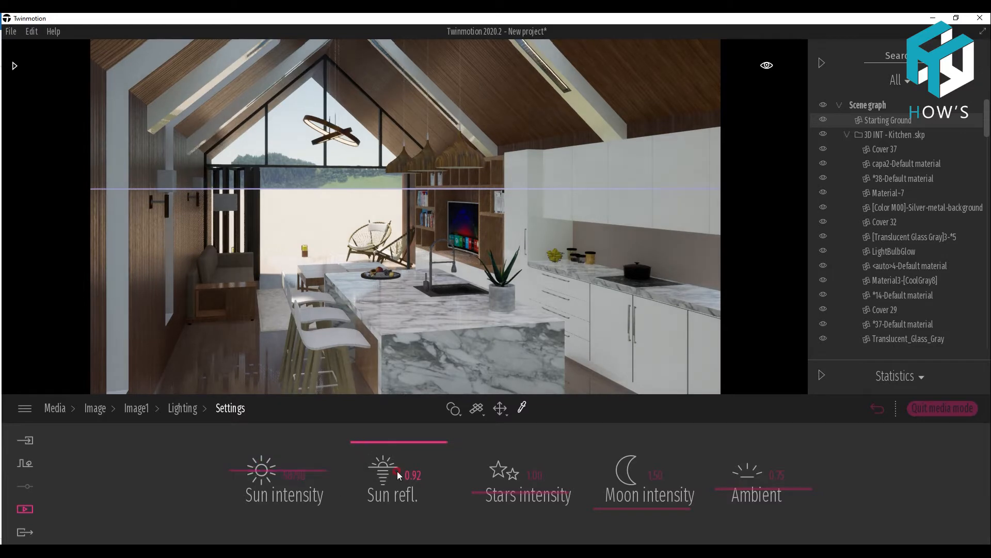
pyautogui.moveTo(718, 481); pyautogui.dragTo(711, 486)
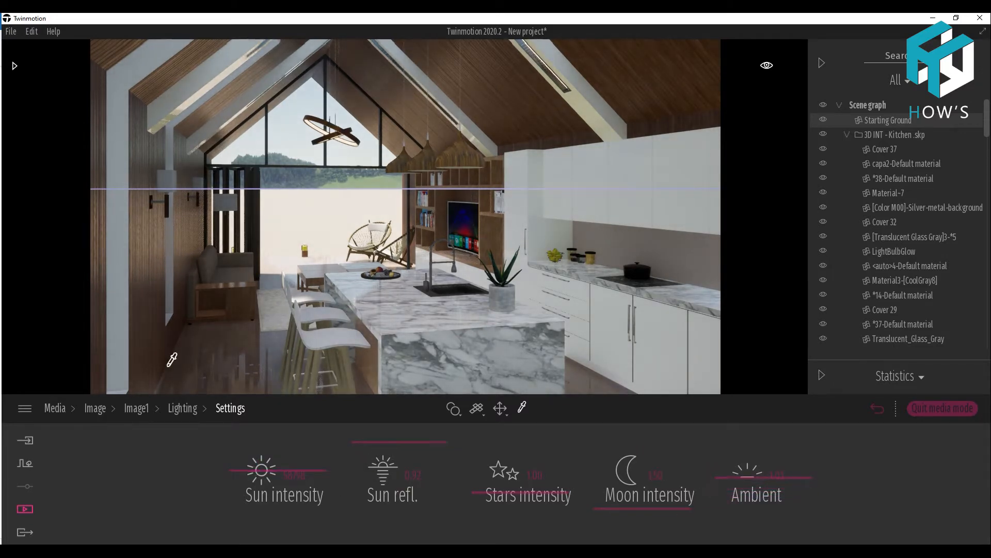
# Step: Select all saved images for export and start the export
pyautogui.click(25, 530)
pyautogui.click(228, 476)
pyautogui.click(290, 225)
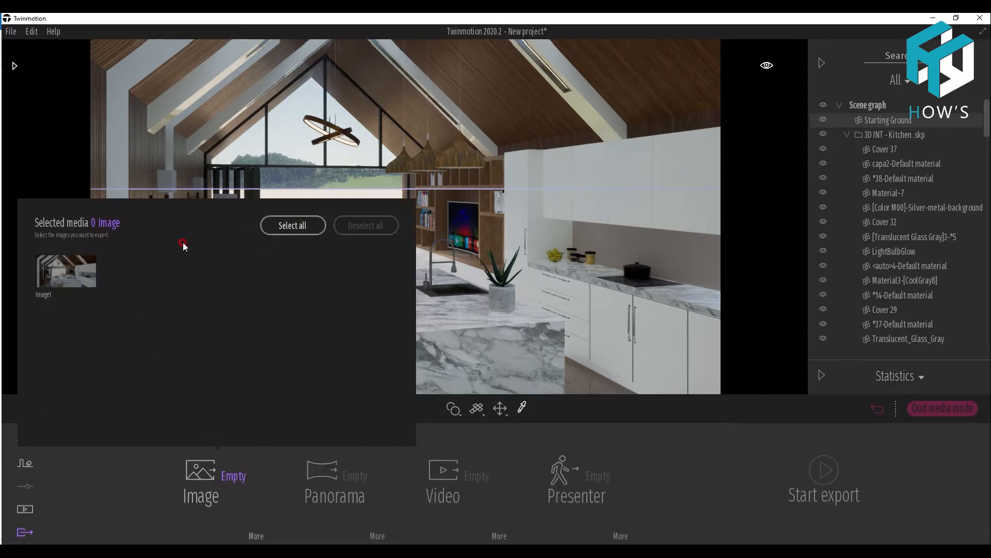
pyautogui.click(826, 471)
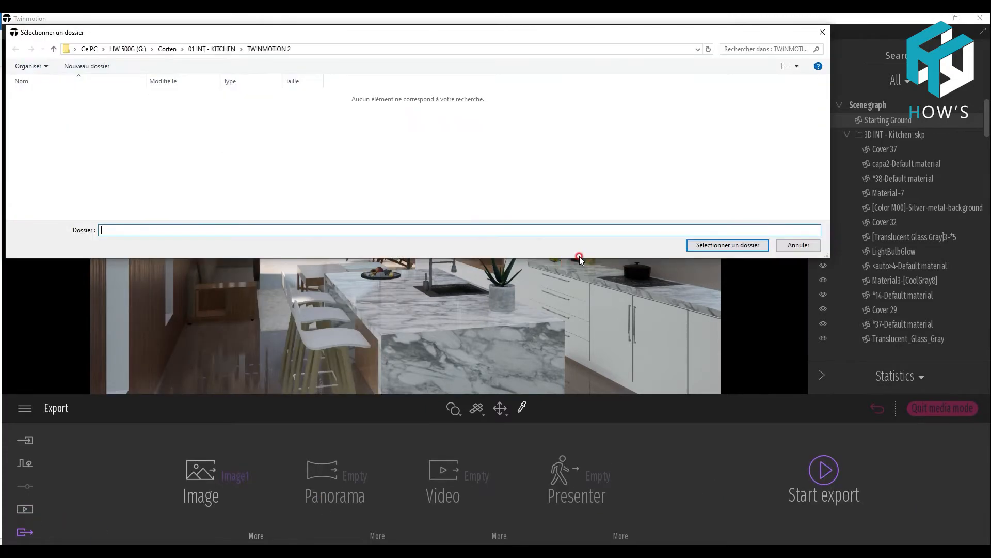
# Step: Create a folder named IMAGE inside TWINMOTION 2 and choose it as the export destination
pyautogui.rightClick(128, 126)
pyautogui.click(155, 134)
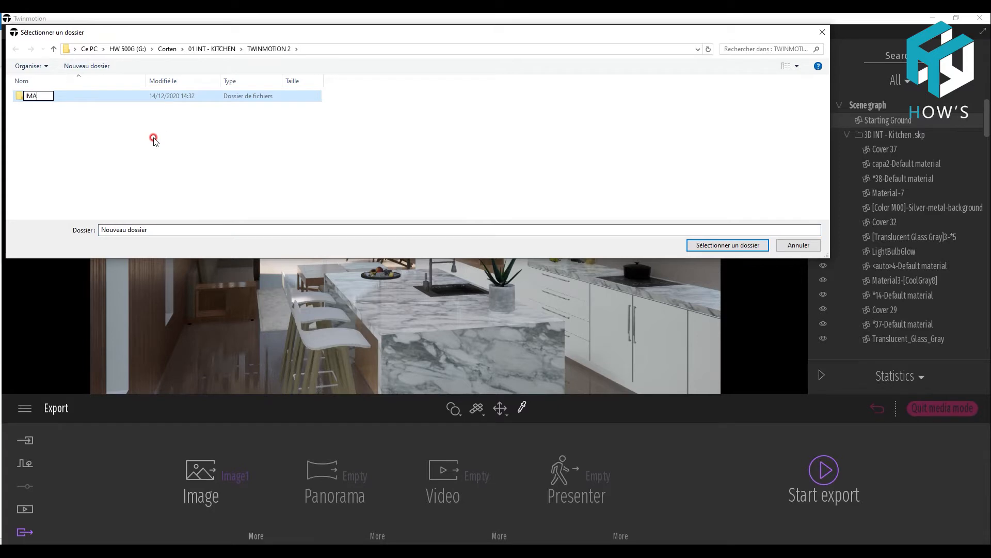
pyautogui.write('IMAGE')
pyautogui.click(70, 101)
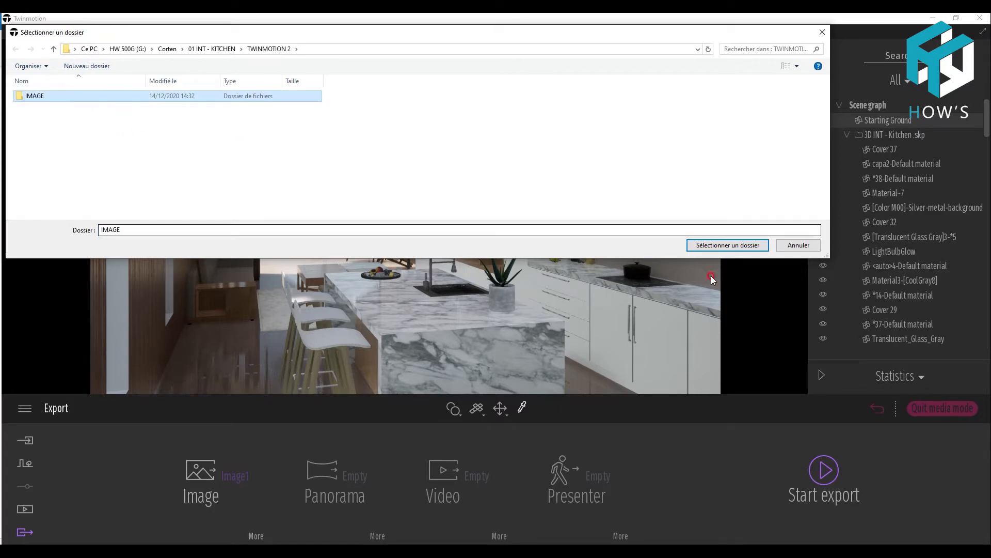
pyautogui.press('Return')
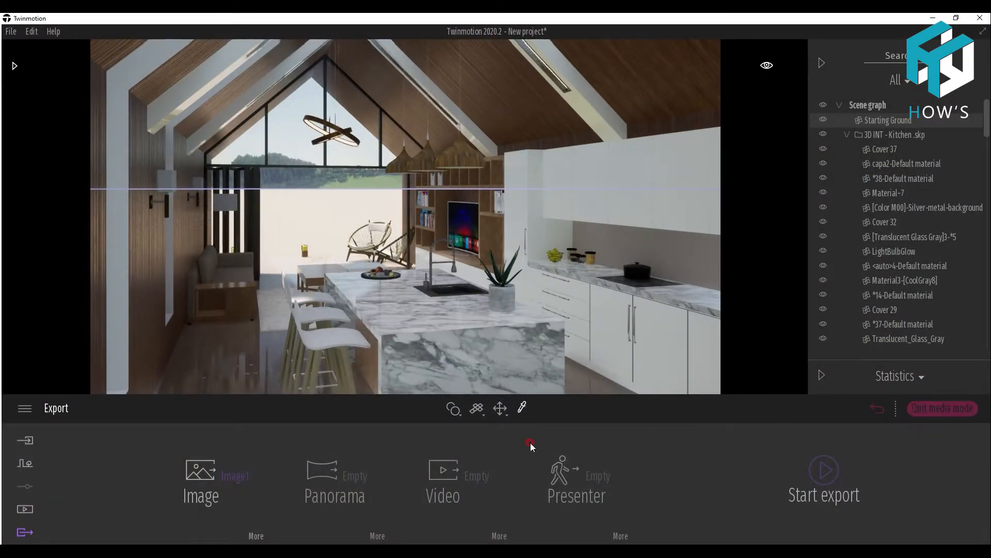
# Step: Return to Image1, hide the Starting Ground in it, and quit media mode
pyautogui.click(25, 508)
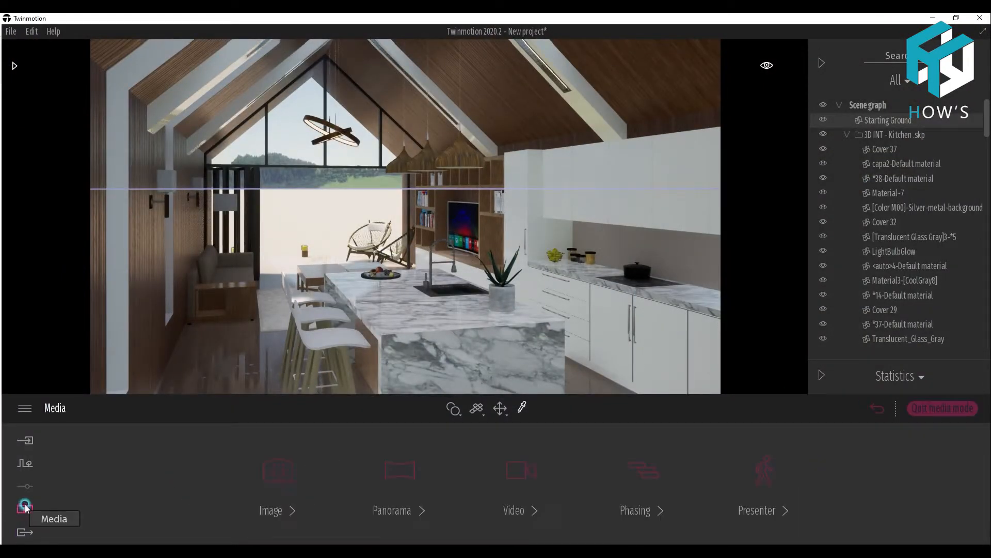
pyautogui.click(281, 481)
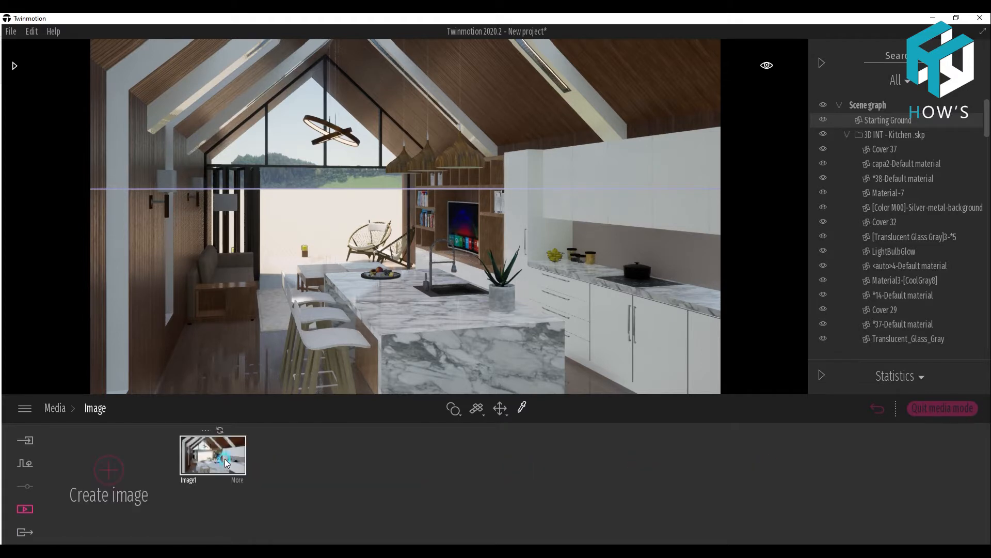
pyautogui.click(823, 121)
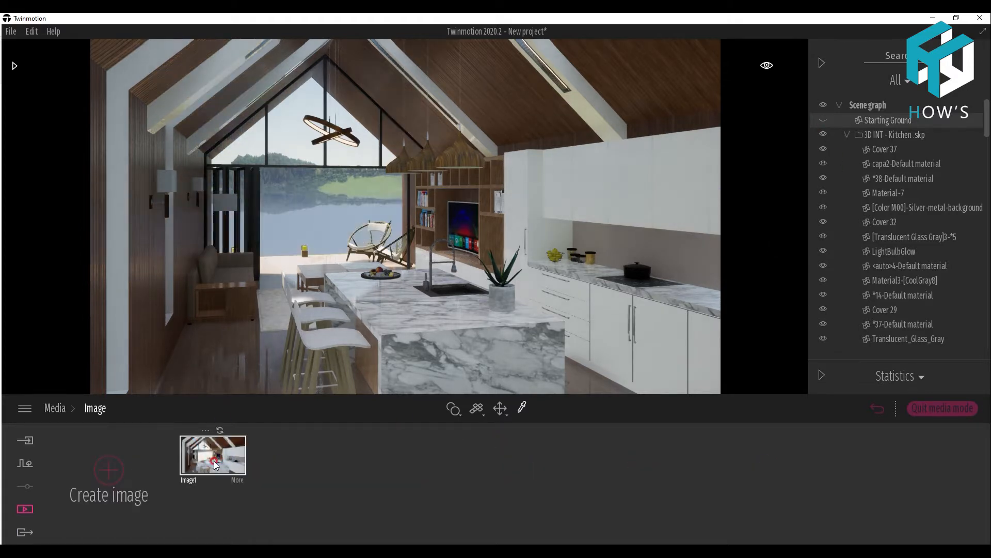
pyautogui.click(924, 409)
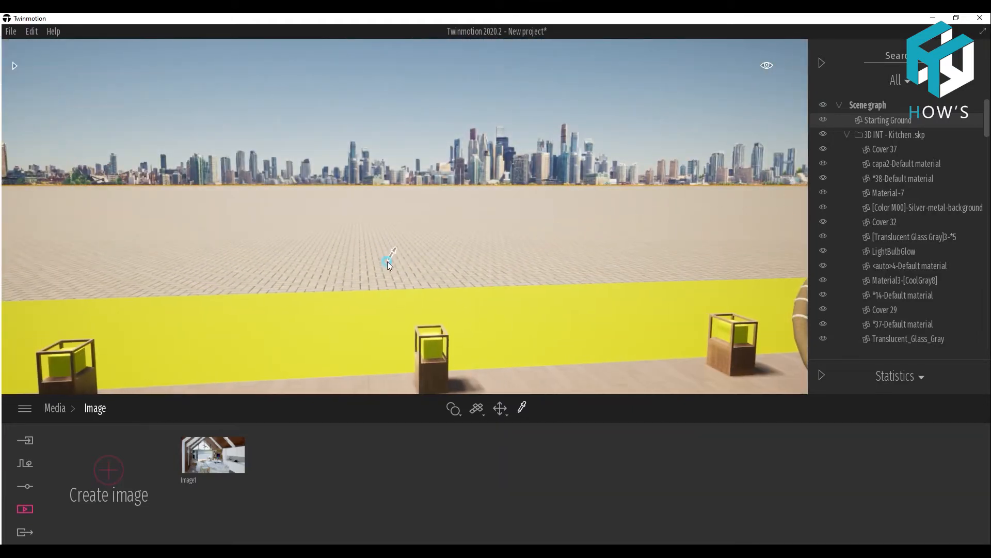
# Step: Sample the paved ground outside and hide the Starting Ground in the main scene
pyautogui.click(387, 262)
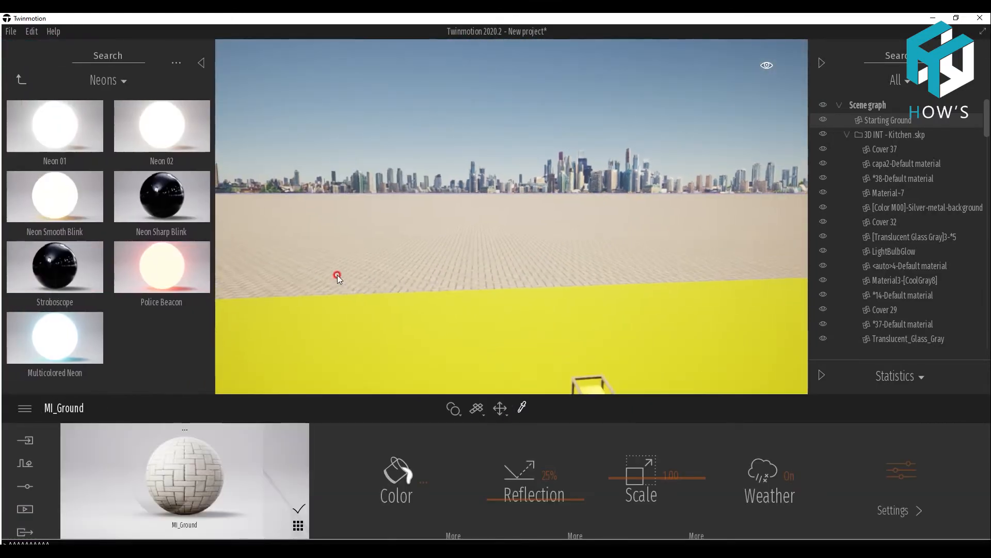
pyautogui.moveTo(339, 278); pyautogui.dragTo(292, 249)
pyautogui.click(823, 120)
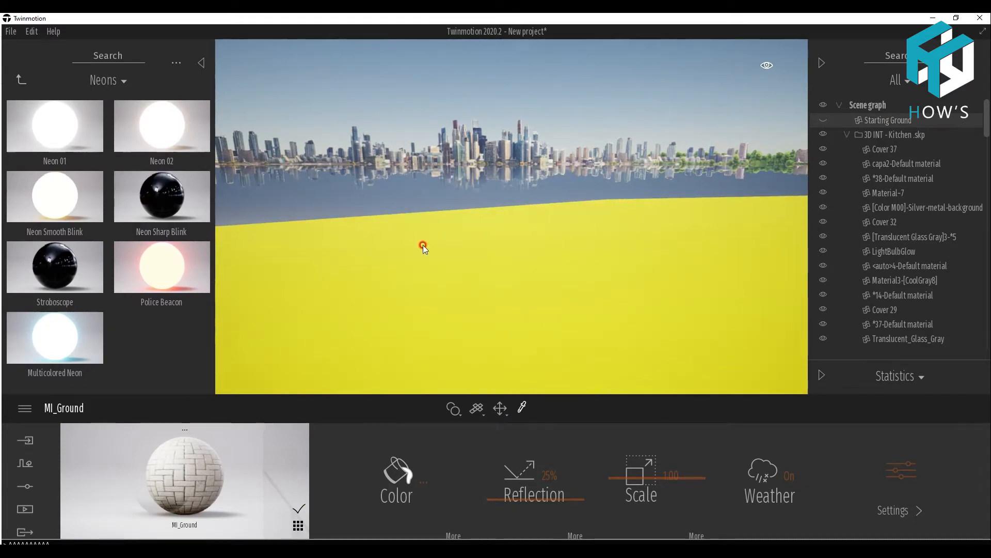
# Step: Sample the yellow terrain outside, select its [Color E07] object and isolate it from the rest of the scene
pyautogui.moveTo(423, 245); pyautogui.dragTo(405, 236)
pyautogui.click(707, 220)
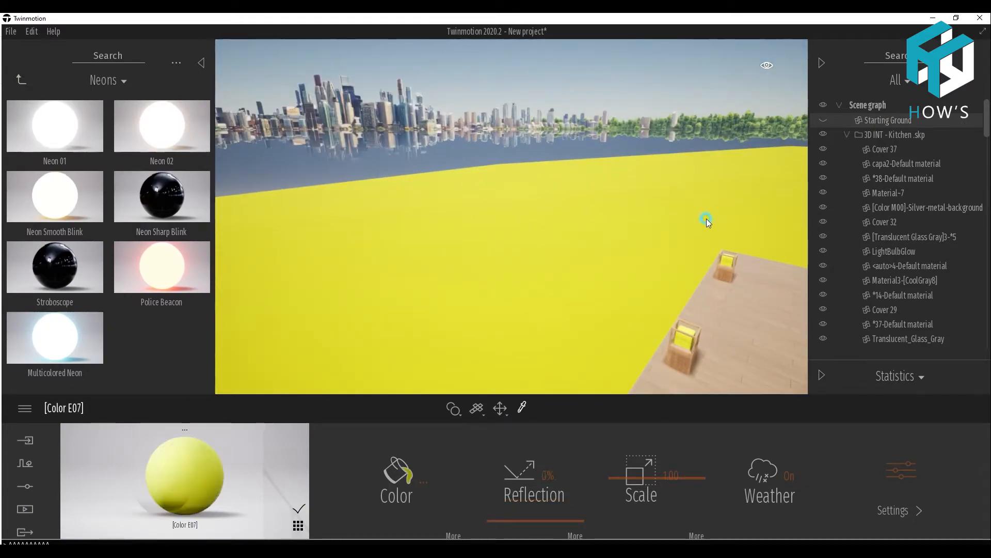
pyautogui.scroll(-1, 943, 175)
pyautogui.click(500, 408)
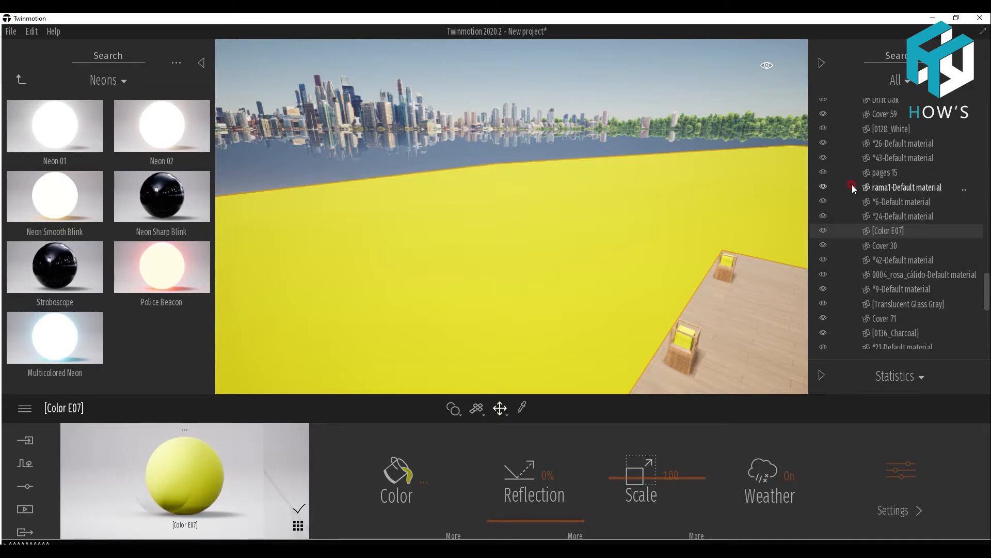
pyautogui.rightClick(912, 233)
pyautogui.click(921, 401)
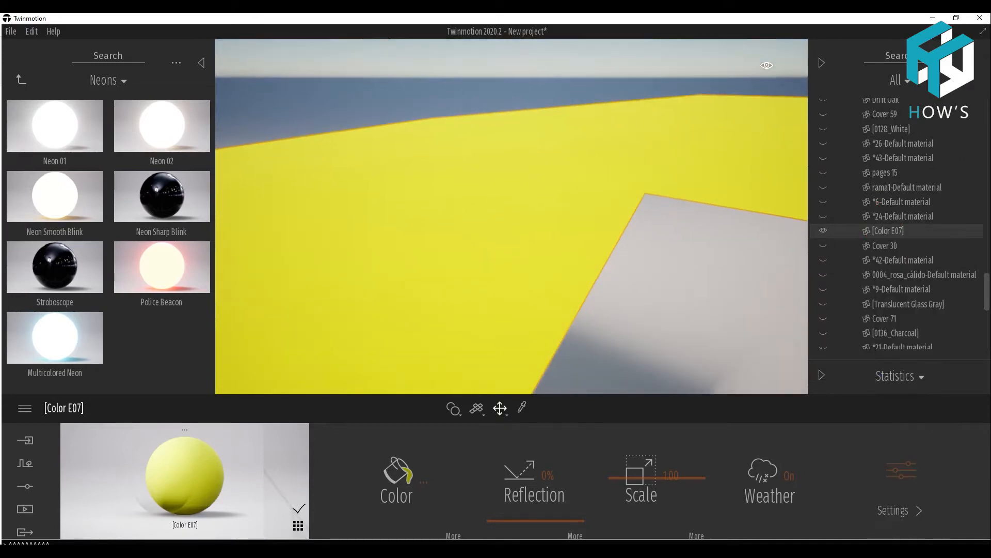
# Step: Apply Grass 2 from the Ground library's Nature materials to the yellow terrain
pyautogui.click(17, 79)
pyautogui.scroll(-1, 69, 325)
pyautogui.click(49, 313)
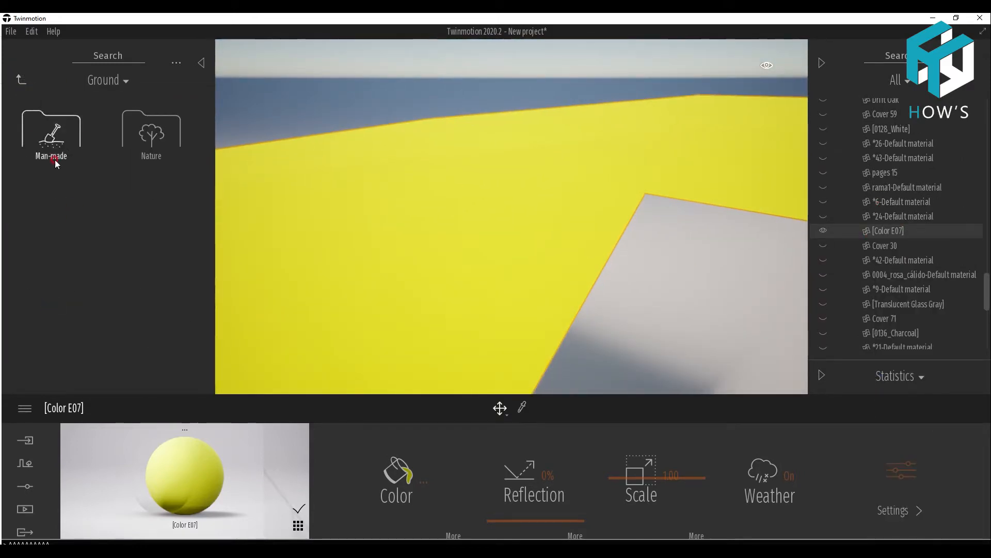
pyautogui.click(51, 129)
pyautogui.click(21, 79)
pyautogui.click(151, 129)
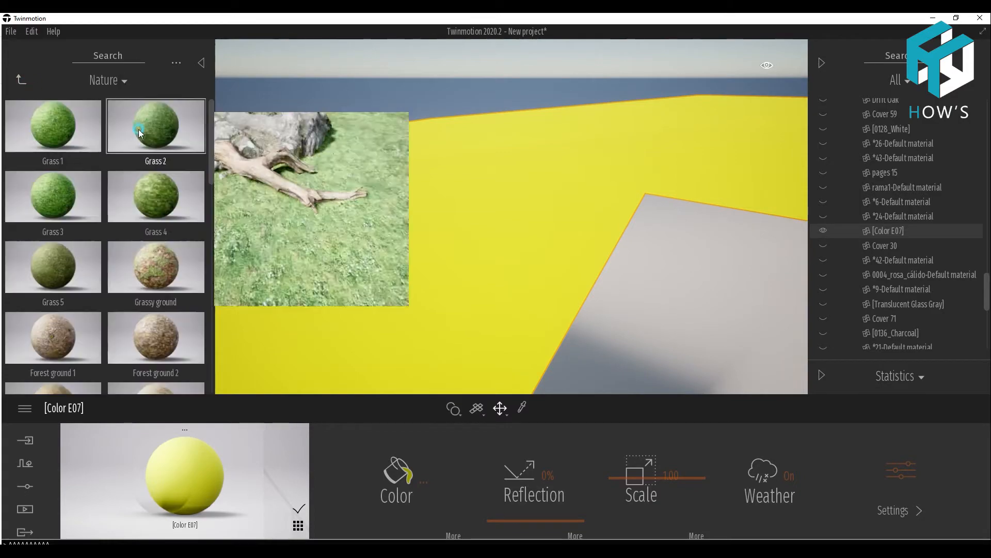
pyautogui.moveTo(156, 126); pyautogui.dragTo(434, 291)
# Step: Start vegetation painting and load Dry Grass 01 from the Grass and flowers library as the model to paint
pyautogui.click(25, 463)
pyautogui.click(459, 471)
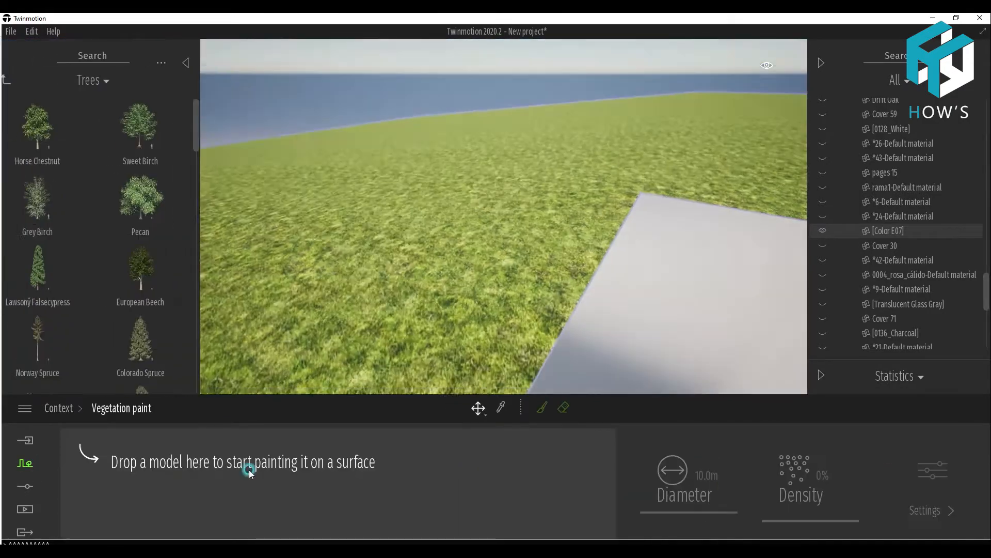
pyautogui.click(19, 82)
pyautogui.click(165, 214)
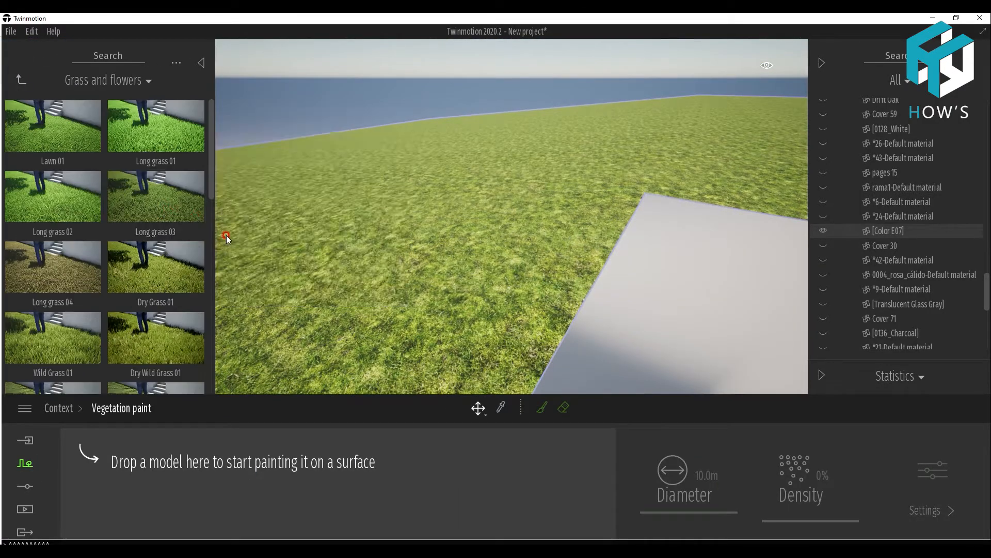
pyautogui.scroll(-3, 94, 259)
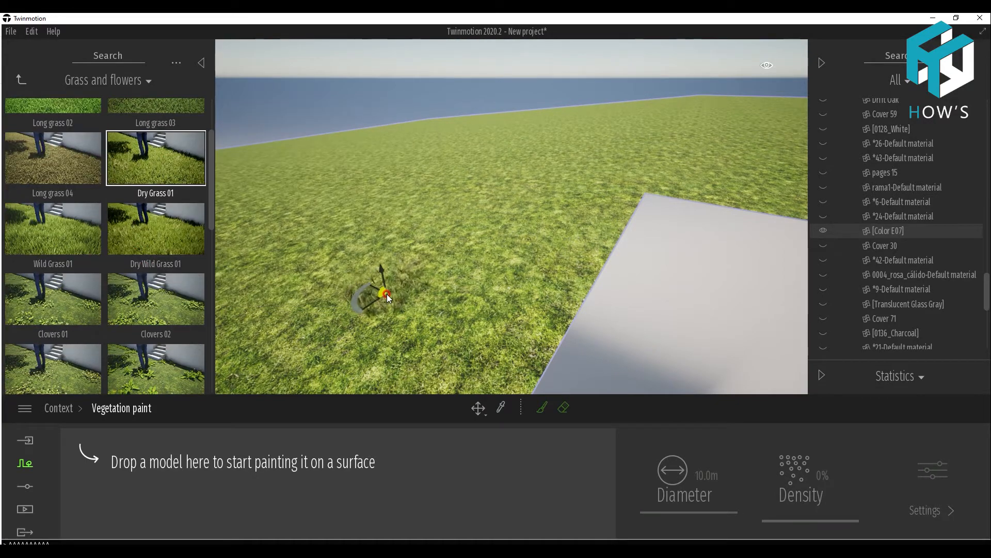
pyautogui.moveTo(156, 158); pyautogui.dragTo(130, 453)
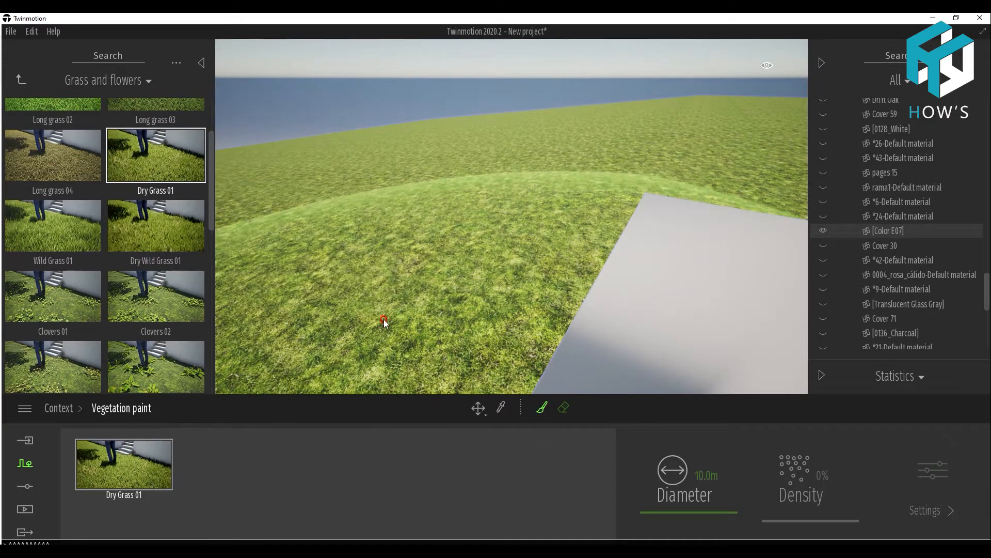
# Step: Set the brush diameter to 3 m and paint Dry Grass 01 over the lawn beside the paved slab
pyautogui.doubleClick(702, 473)
pyautogui.write('3')
pyautogui.press('Return')
pyautogui.moveTo(392, 272)
pyautogui.mouseDown()
pyautogui.moveTo(533, 195)
pyautogui.moveTo(395, 214)
pyautogui.moveTo(458, 140)
pyautogui.mouseUp()
pyautogui.moveTo(458, 140); pyautogui.dragTo(577, 156, button='middle')
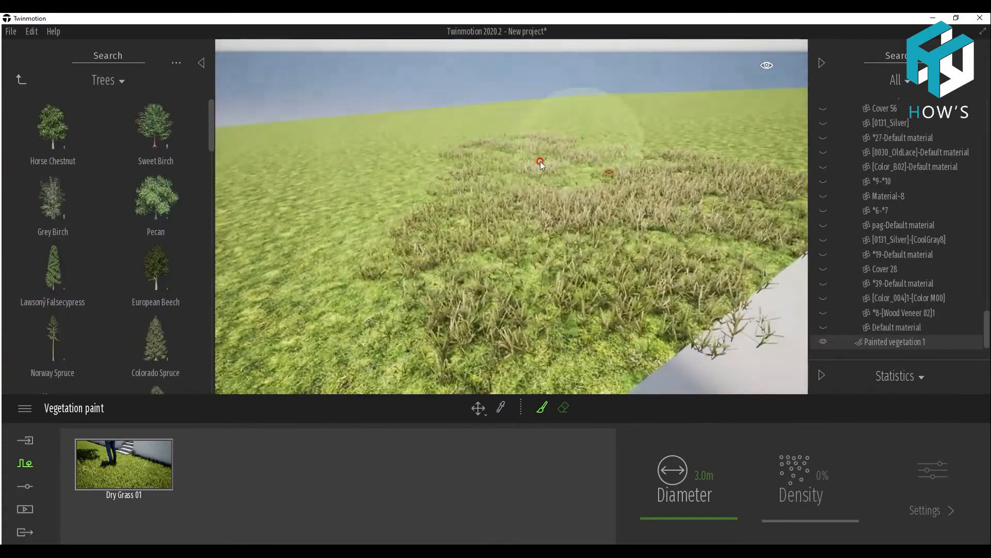
pyautogui.moveTo(429, 256)
pyautogui.mouseDown(button='middle')
pyautogui.moveTo(497, 166)
pyautogui.moveTo(457, 213)
pyautogui.mouseUp(button='middle')
pyautogui.moveTo(457, 213)
pyautogui.mouseDown()
pyautogui.moveTo(523, 230)
pyautogui.moveTo(310, 275)
pyautogui.moveTo(380, 181)
pyautogui.moveTo(693, 163)
pyautogui.moveTo(454, 257)
pyautogui.moveTo(319, 239)
pyautogui.mouseUp()
# Step: Add Wild Grass 01 from the Grass and flowers library to the painted vegetation
pyautogui.click(22, 79)
pyautogui.click(164, 197)
pyautogui.click(142, 257)
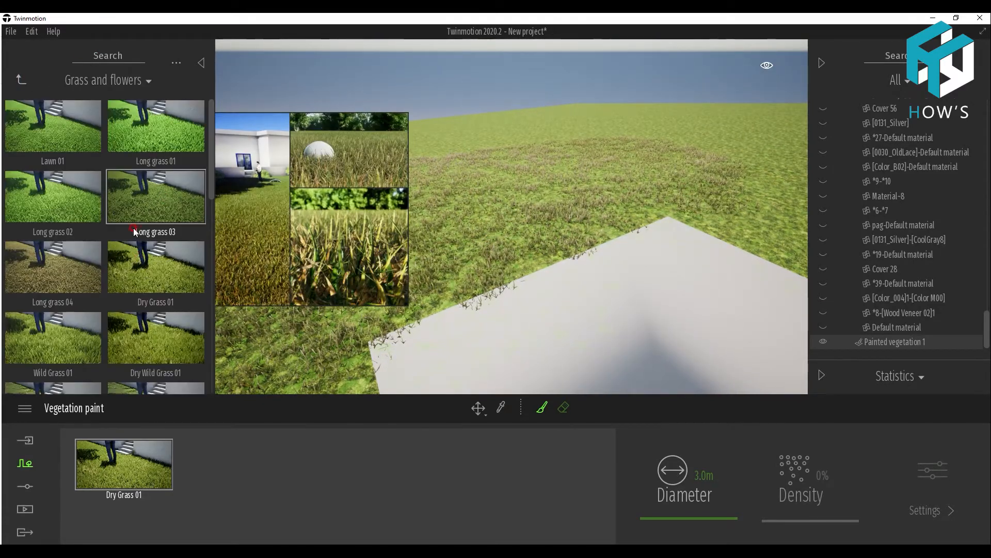
pyautogui.scroll(-1, 103, 248)
pyautogui.moveTo(66, 304)
pyautogui.mouseDown()
pyautogui.moveTo(104, 329)
pyautogui.moveTo(222, 465)
pyautogui.mouseUp()
pyautogui.scroll(-5, 132, 320)
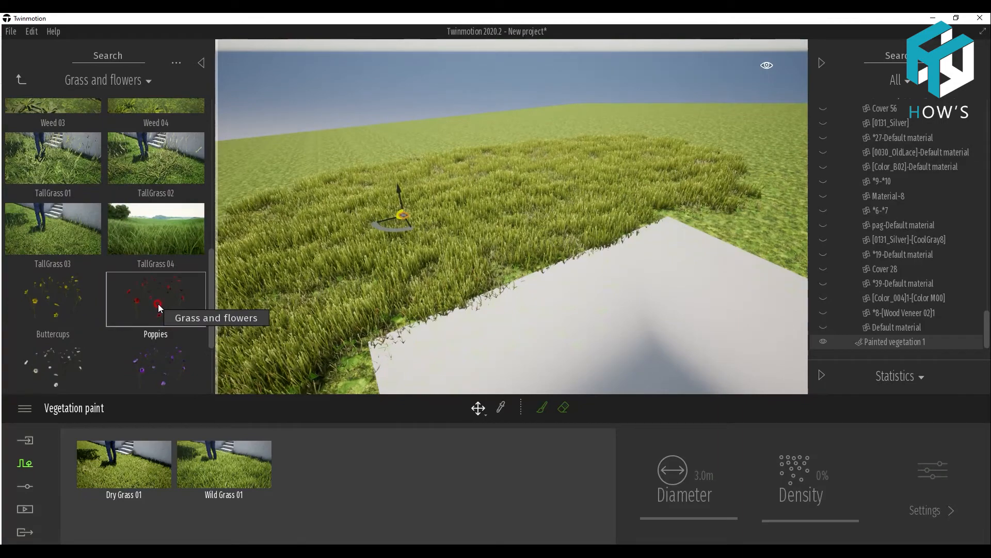
pyautogui.moveTo(158, 304); pyautogui.dragTo(311, 456)
pyautogui.rightClick(312, 470)
pyautogui.click(325, 441)
# Step: Place Poppies, Buttercups and a second patch of Poppies in the painted grass near the slab's edge
pyautogui.moveTo(156, 293); pyautogui.dragTo(393, 299)
pyautogui.click(201, 63)
pyautogui.click(18, 65)
pyautogui.moveTo(63, 278); pyautogui.dragTo(437, 256)
pyautogui.click(201, 62)
pyautogui.click(14, 64)
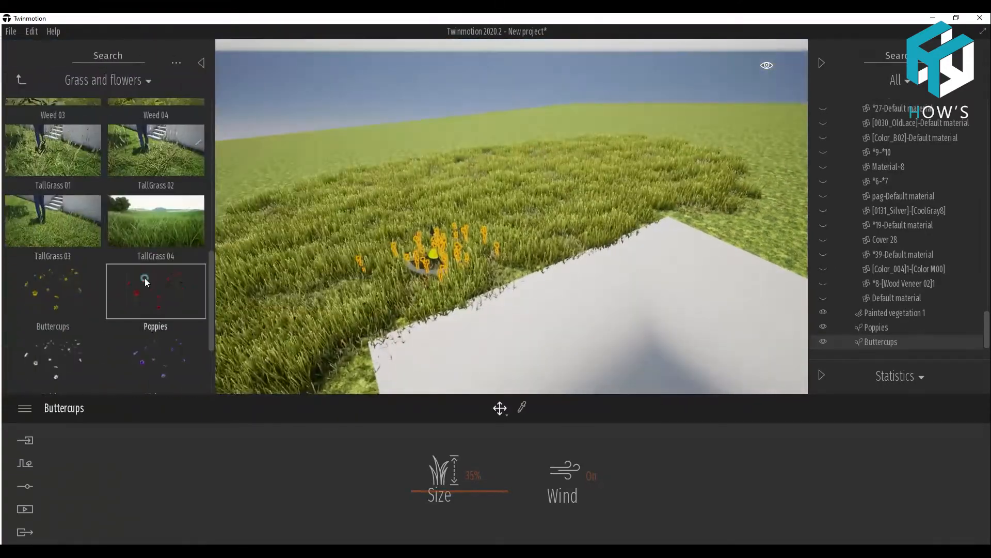
pyautogui.moveTo(144, 279); pyautogui.dragTo(537, 238)
pyautogui.click(25, 63)
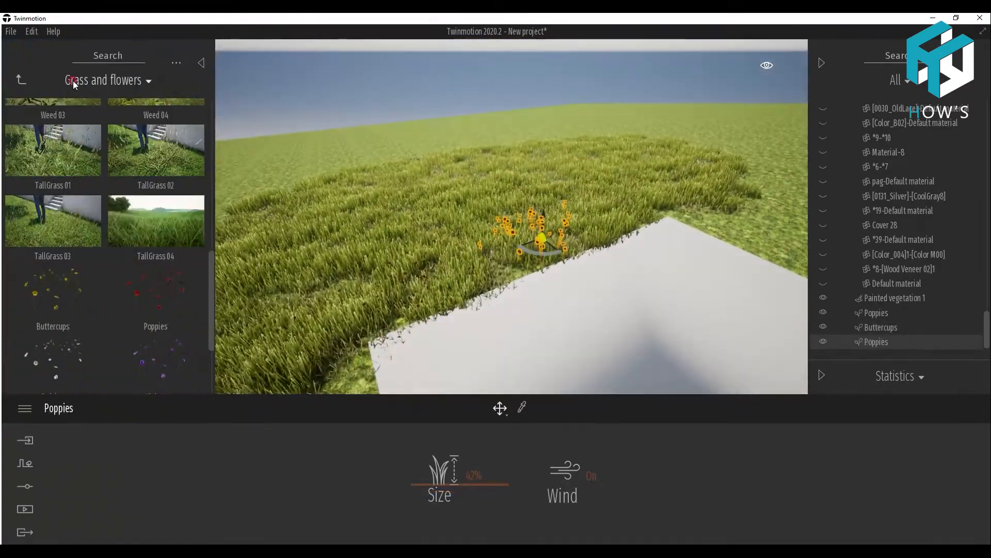
# Step: Place a Sweet Birch in the painted grass behind the slab and set its age to 26% and its season to Autumn
pyautogui.click(21, 79)
pyautogui.click(161, 135)
pyautogui.moveTo(160, 144); pyautogui.dragTo(561, 178)
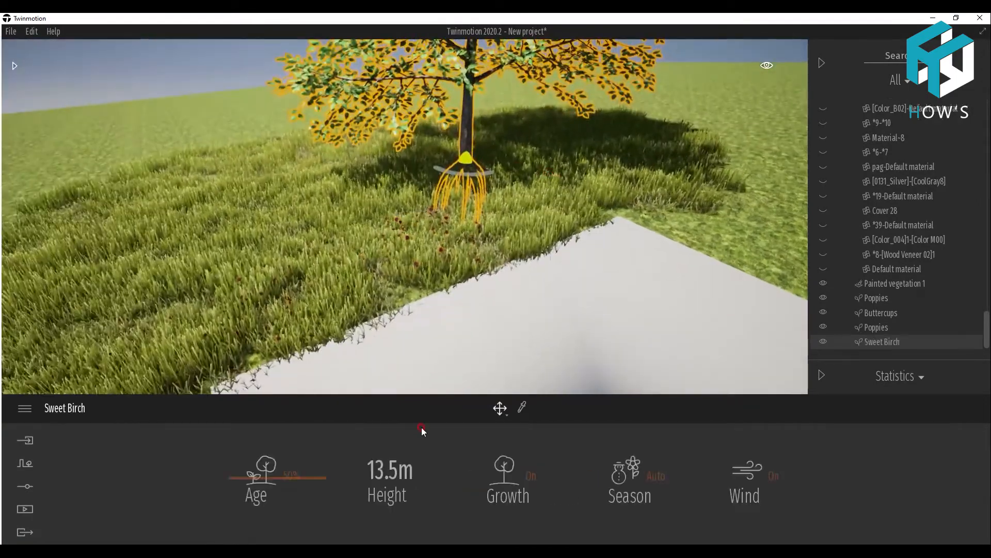
pyautogui.moveTo(274, 482); pyautogui.dragTo(251, 483)
pyautogui.click(652, 475)
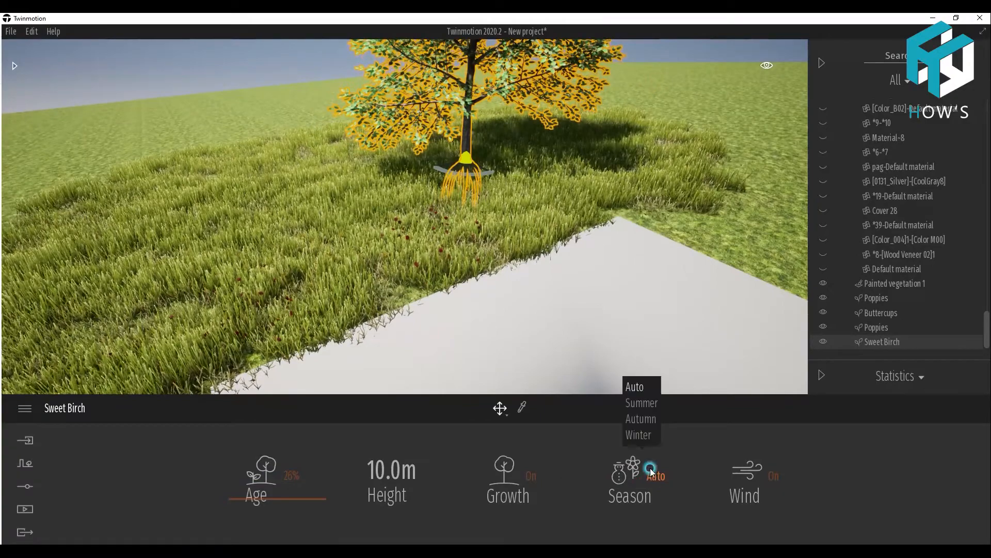
pyautogui.click(640, 420)
# Step: Duplicate the autumn Sweet Birch three times at different spots on the lawn, making the last duplicate an independent copy
pyautogui.moveTo(468, 166); pyautogui.dragTo(87, 287)
pyautogui.click(467, 354)
pyautogui.keyDown('alt'); pyautogui.moveTo(146, 252); pyautogui.dragTo(329, 92); pyautogui.keyUp('alt')
pyautogui.click(475, 349)
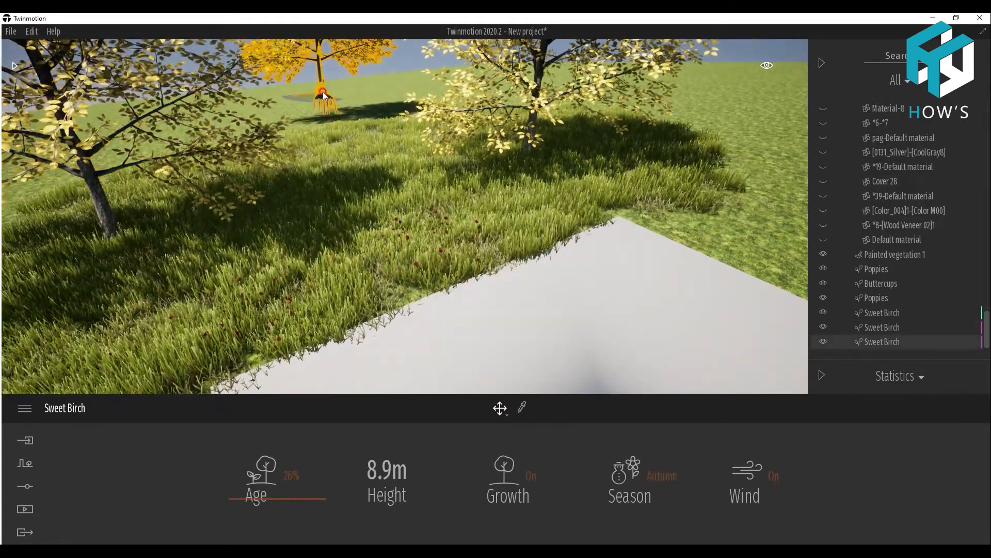
pyautogui.keyDown('alt'); pyautogui.moveTo(321, 55); pyautogui.dragTo(164, 159); pyautogui.keyUp('alt')
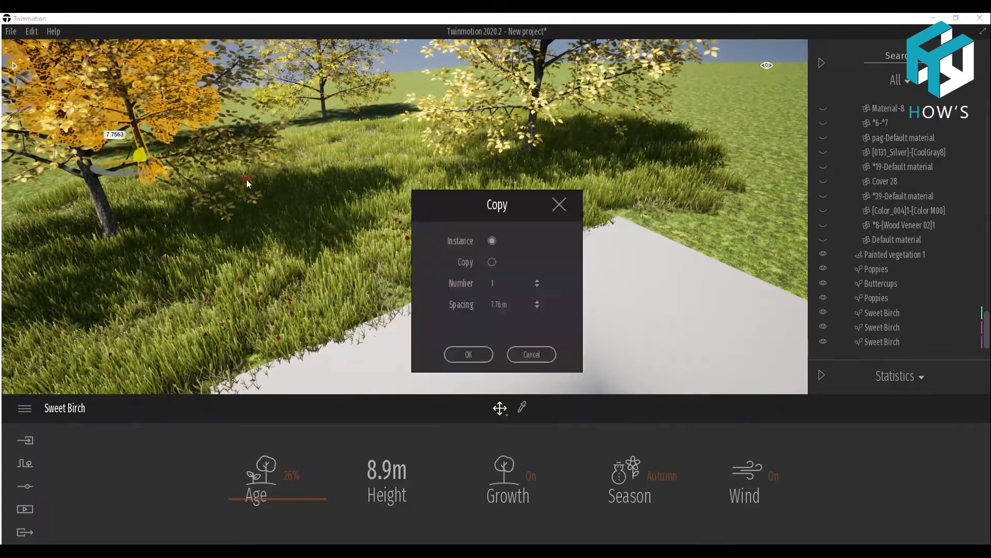
pyautogui.click(492, 262)
pyautogui.click(468, 355)
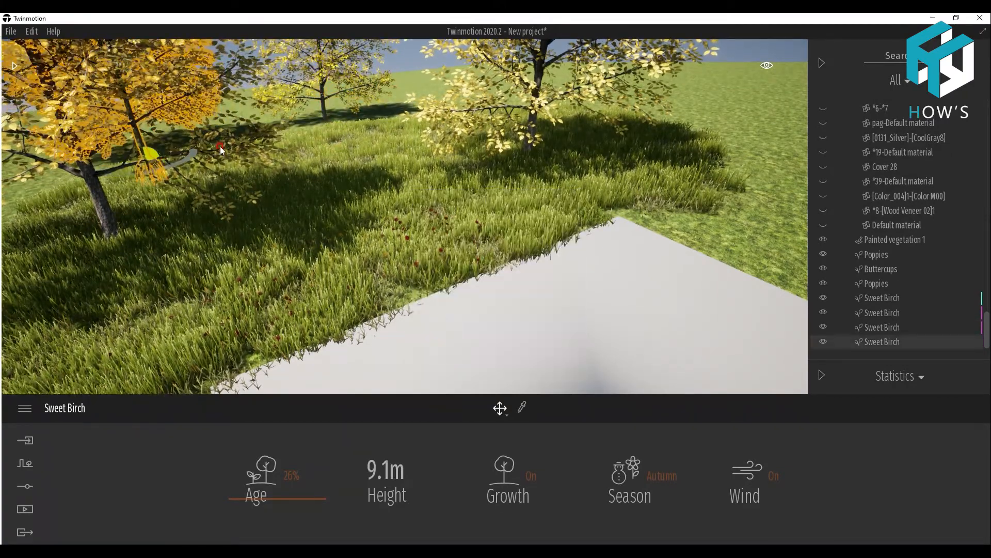
# Step: From the image view, duplicate the lakeside Sweet Birch as a row of three instances spaced 4.73 m, and nudge the end tree
pyautogui.click(26, 510)
pyautogui.click(271, 470)
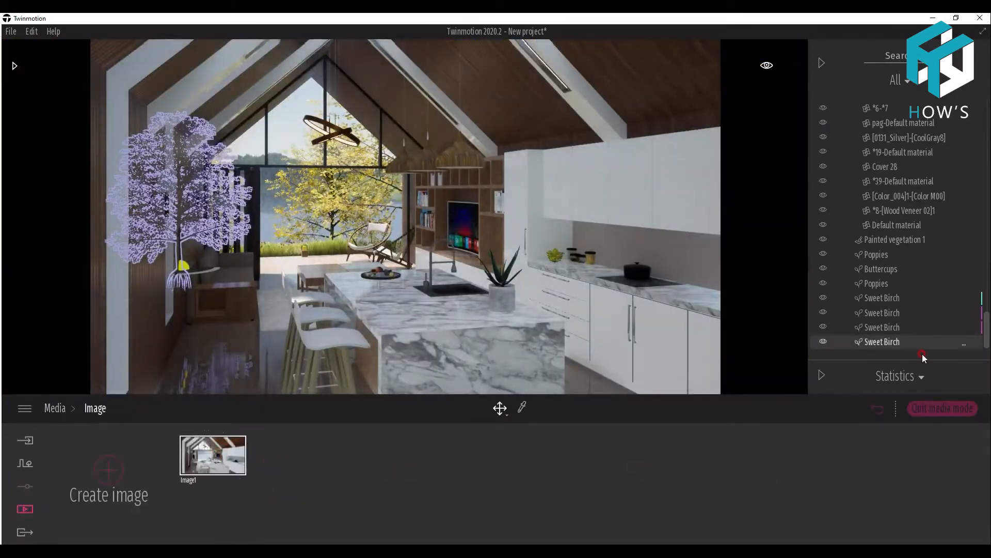
pyautogui.click(324, 217)
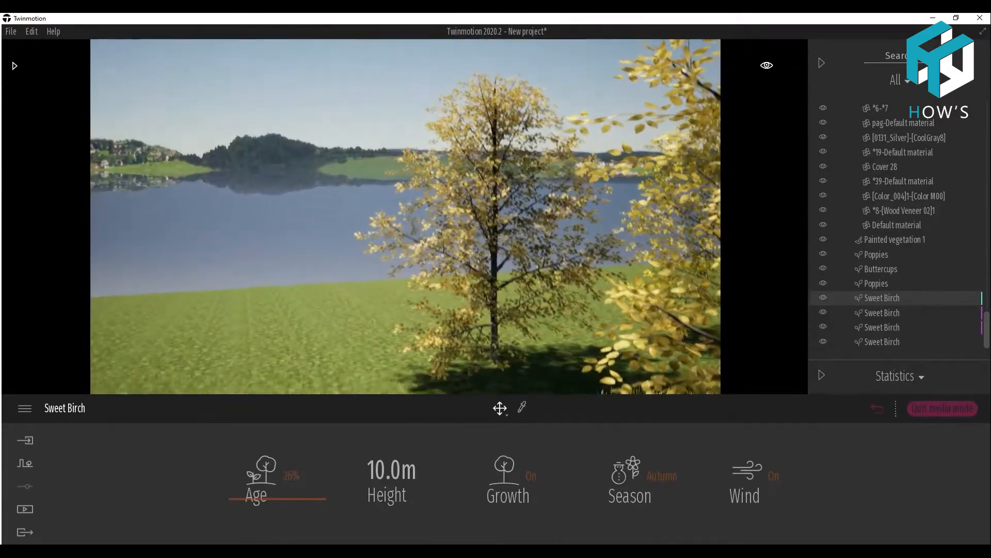
pyautogui.click(493, 348)
pyautogui.moveTo(495, 365); pyautogui.dragTo(440, 280)
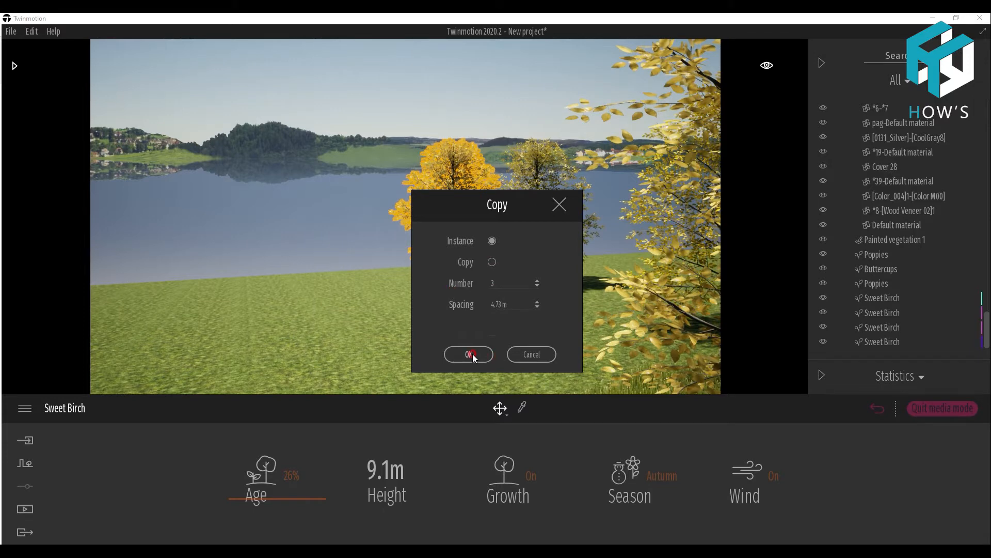
pyautogui.click(486, 356)
pyautogui.click(380, 256)
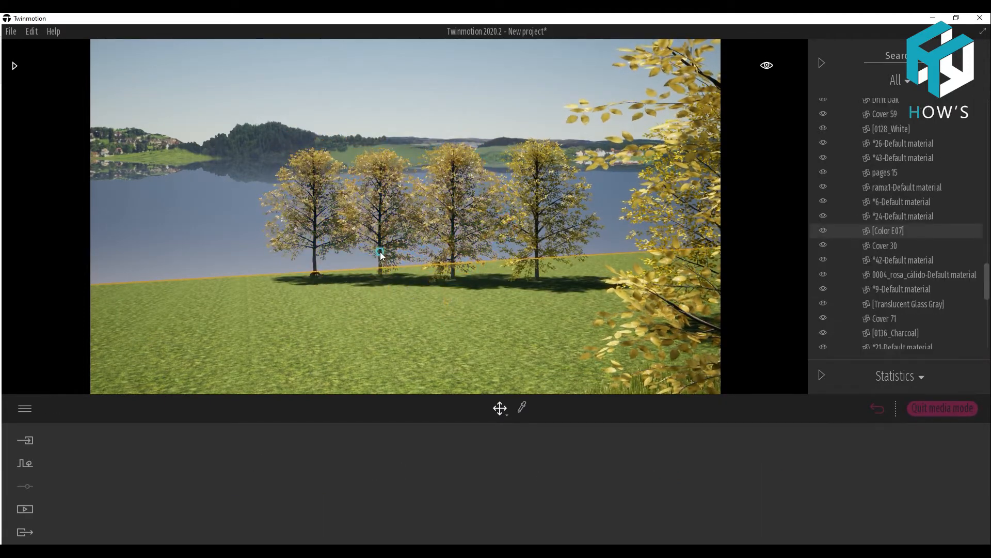
pyautogui.click(313, 247)
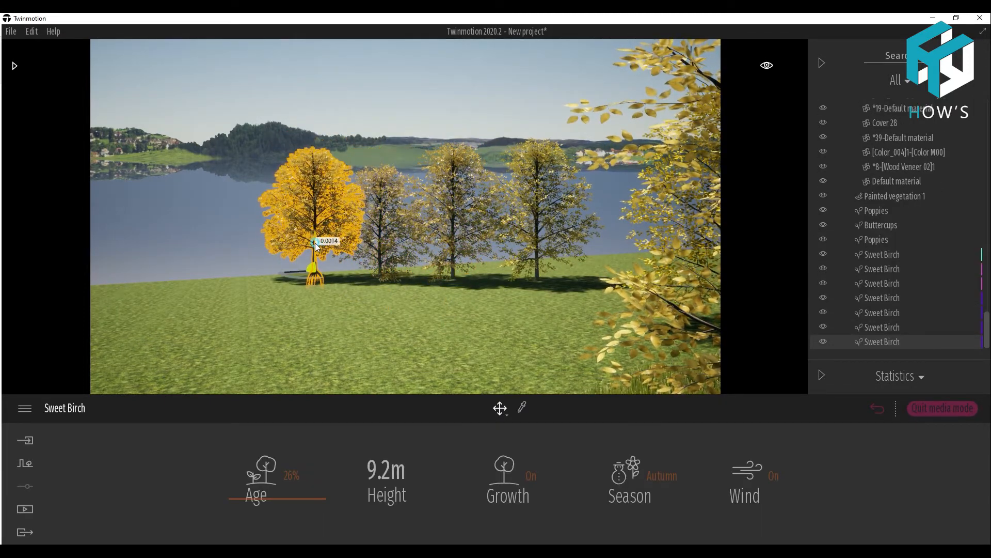
# Step: Return to the kitchen image and place a Neon light from the Lights library above the countertop beside the tiled backsplash
pyautogui.click(25, 509)
pyautogui.click(275, 470)
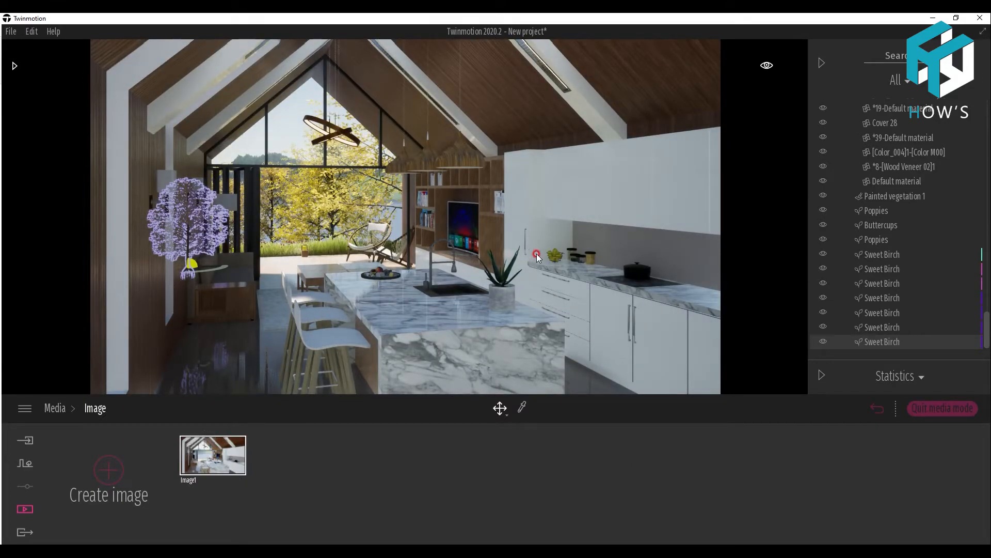
pyautogui.moveTo(448, 288); pyautogui.dragTo(364, 330)
pyautogui.click(17, 66)
pyautogui.click(21, 80)
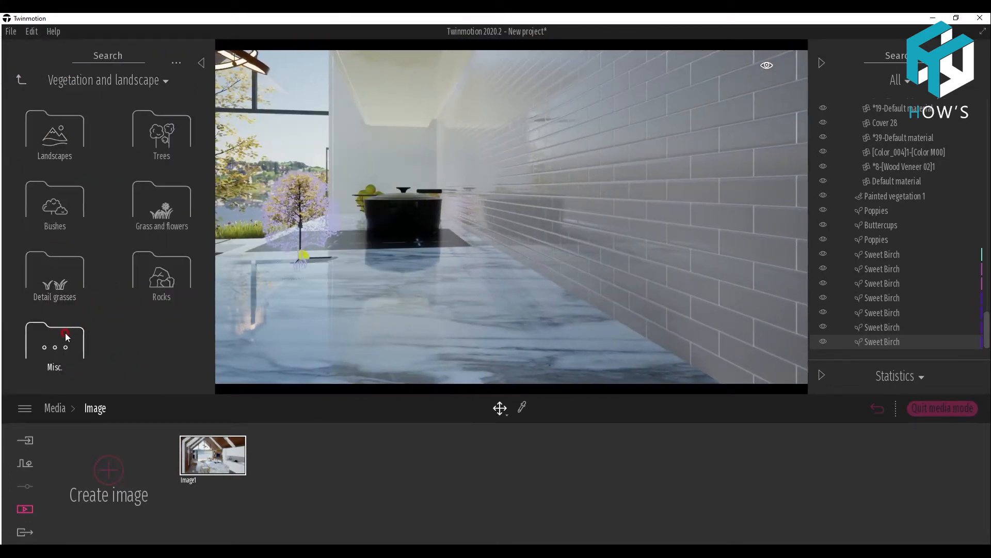
pyautogui.rightClick(50, 127)
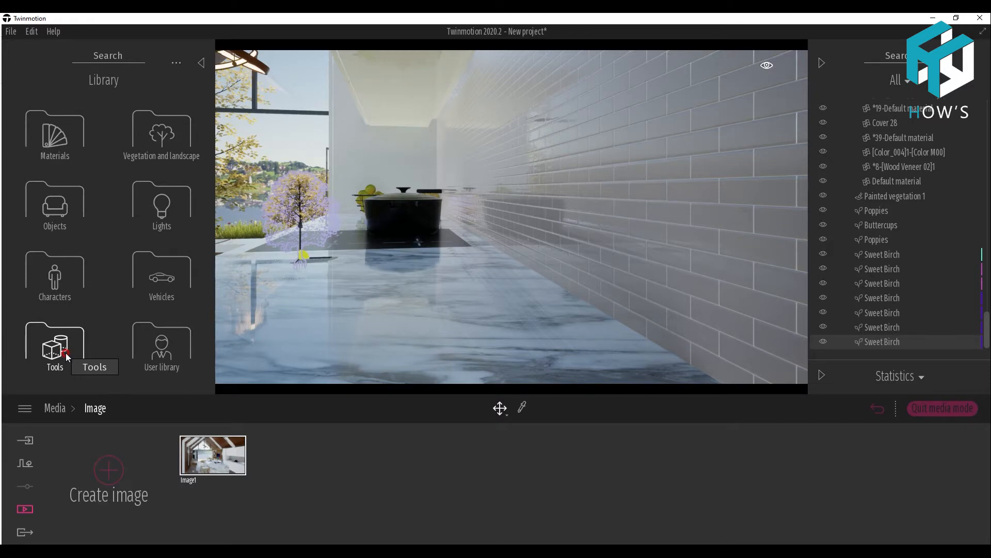
pyautogui.click(153, 216)
pyautogui.moveTo(69, 193); pyautogui.dragTo(485, 292)
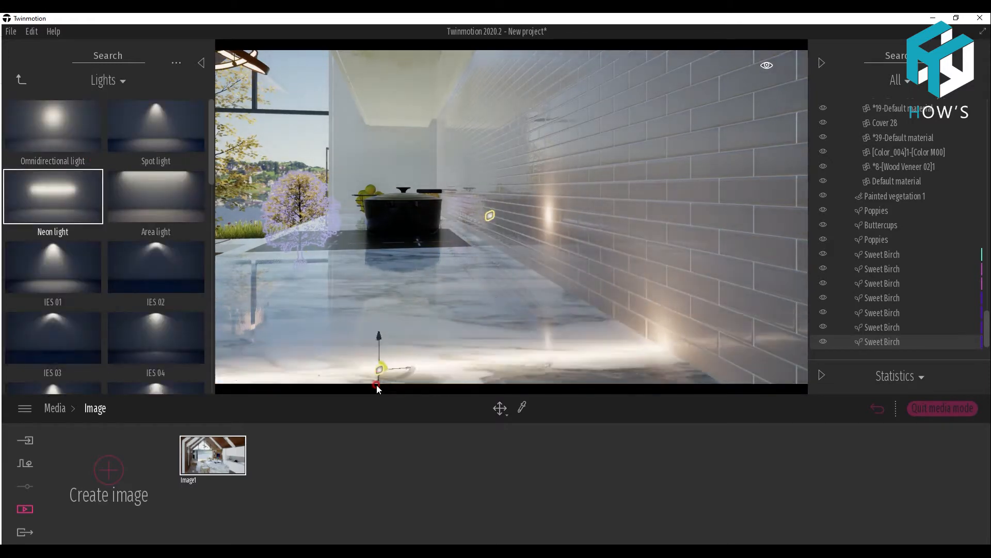
pyautogui.click(490, 215)
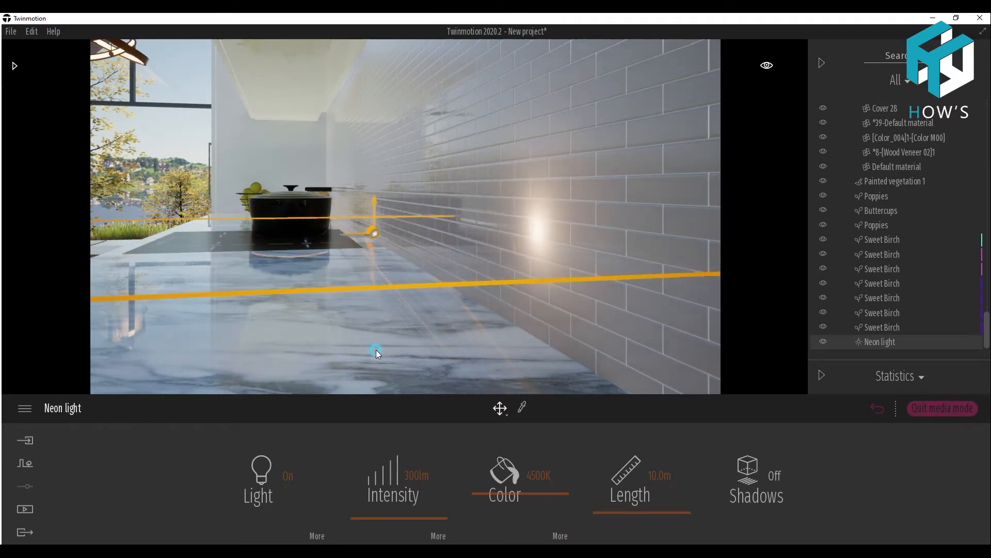
# Step: Set the neon light's length to 3 m while adjusting its position over the countertop
pyautogui.doubleClick(645, 474)
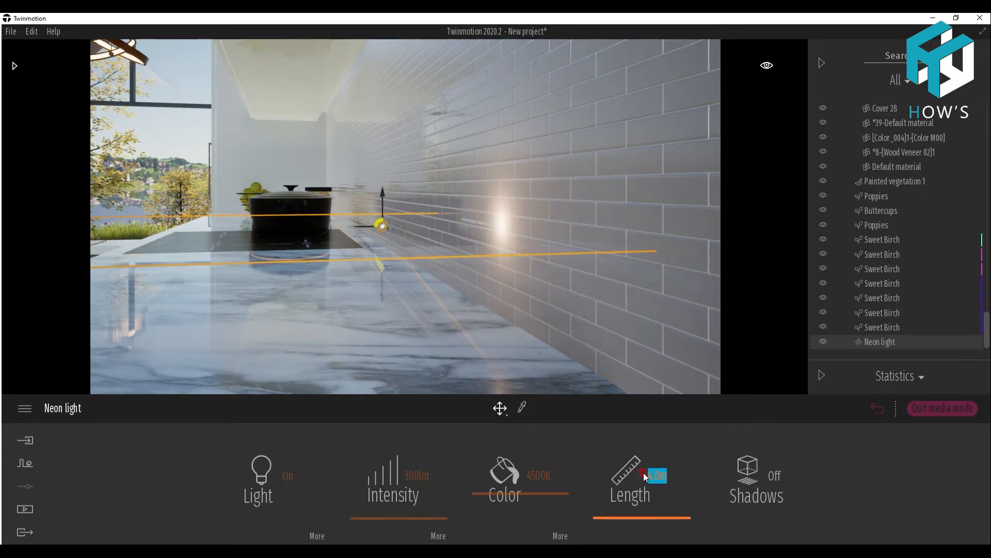
pyautogui.moveTo(382, 206); pyautogui.dragTo(425, 298)
pyautogui.click(649, 471)
pyautogui.click(645, 471)
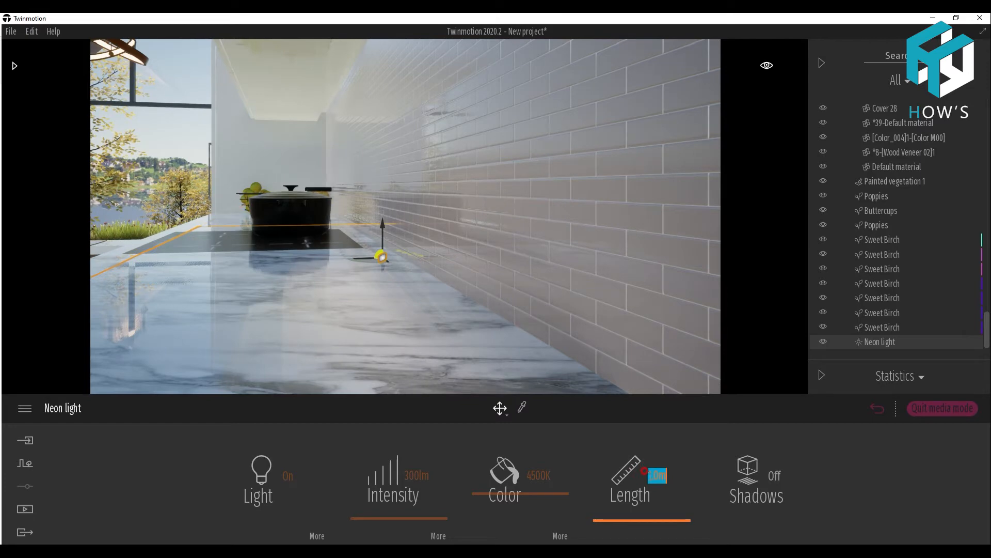
pyautogui.click(586, 407)
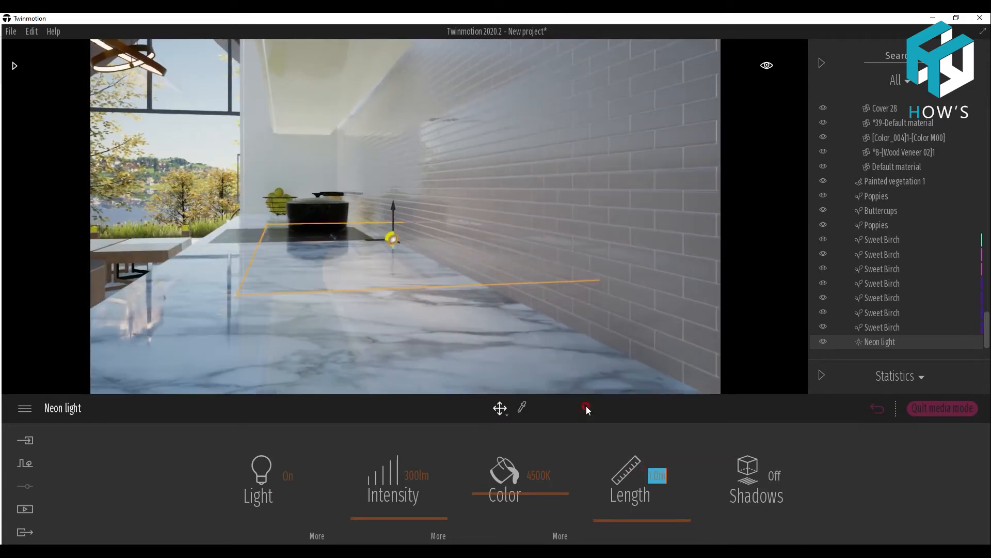
pyautogui.doubleClick(646, 473)
# Step: Move the neon light up against the underside of the wall cabinets and set its intensity to 2078 lm
pyautogui.moveTo(403, 216); pyautogui.dragTo(353, 66)
pyautogui.moveTo(361, 519); pyautogui.dragTo(360, 501)
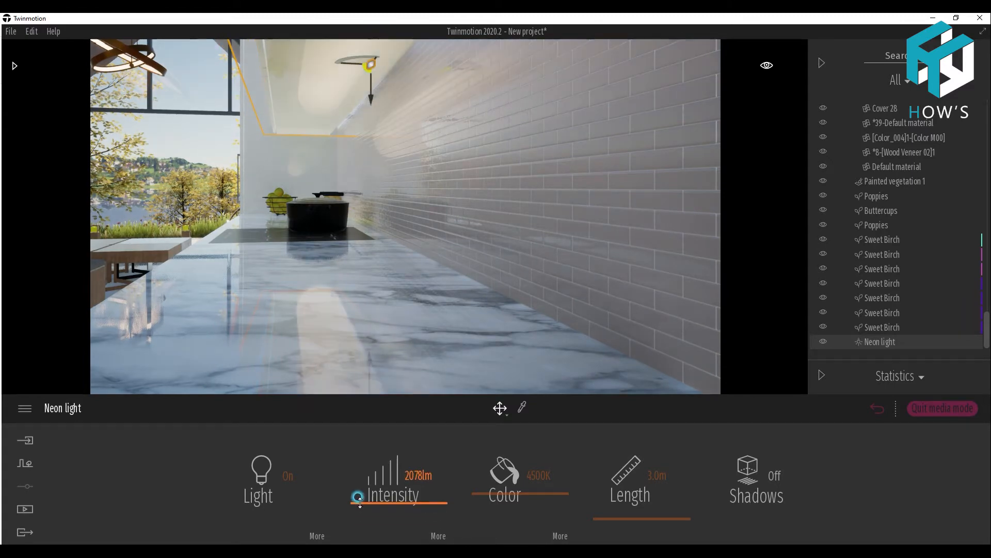
pyautogui.moveTo(352, 63); pyautogui.dragTo(462, 79)
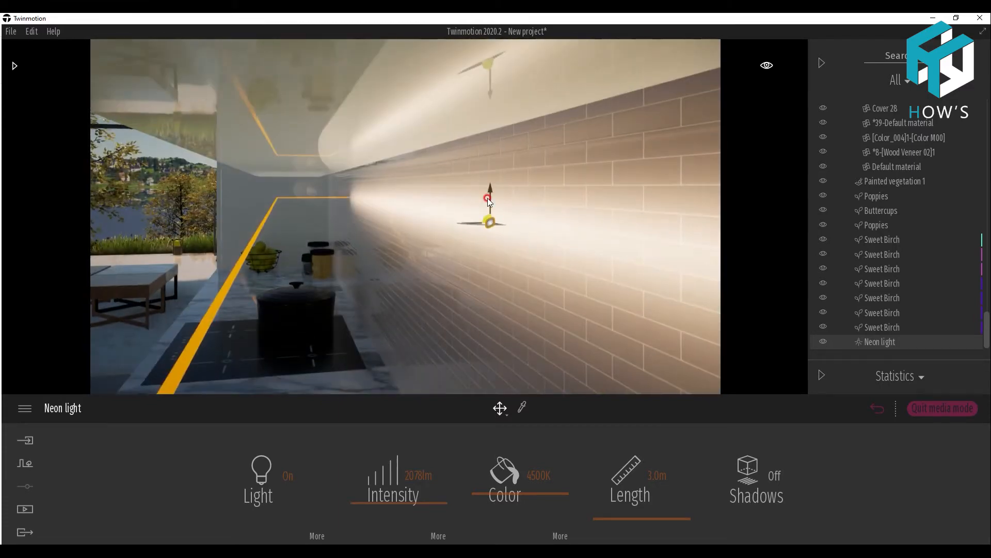
pyautogui.moveTo(487, 197); pyautogui.dragTo(489, 91)
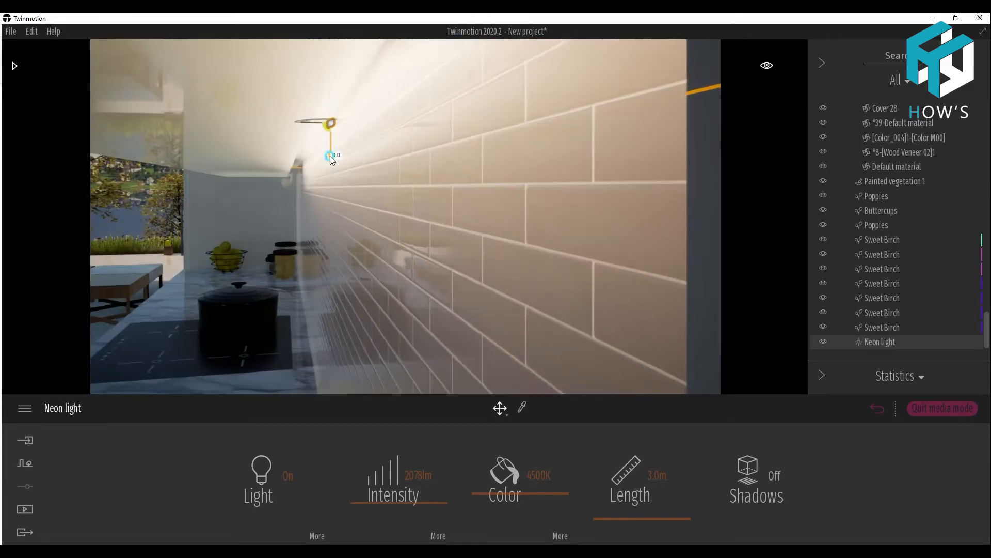
pyautogui.moveTo(330, 156); pyautogui.dragTo(333, 138)
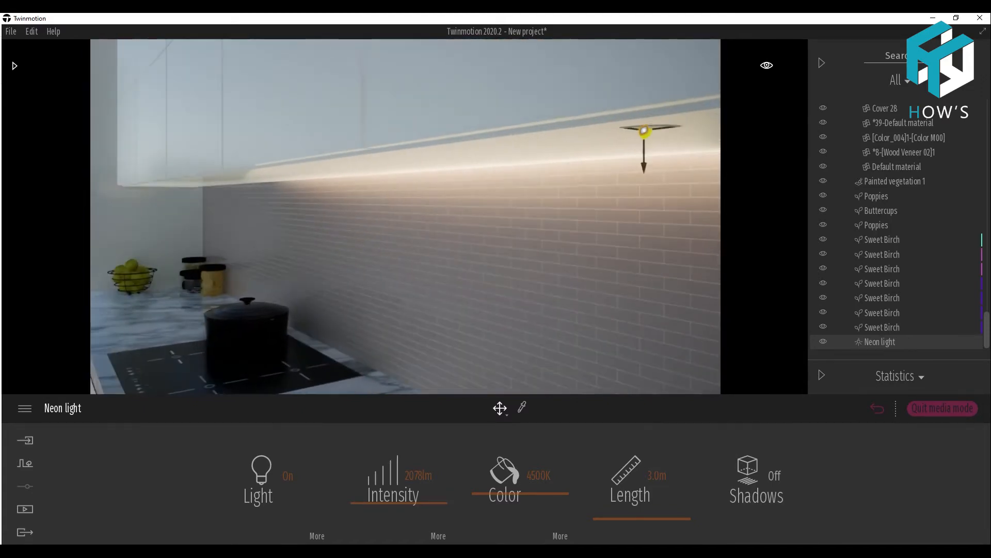
# Step: Slide the neon light along the backsplash toward the cooktop and raise it about 0.03 m into the cabinet underside
pyautogui.moveTo(640, 129); pyautogui.dragTo(356, 167)
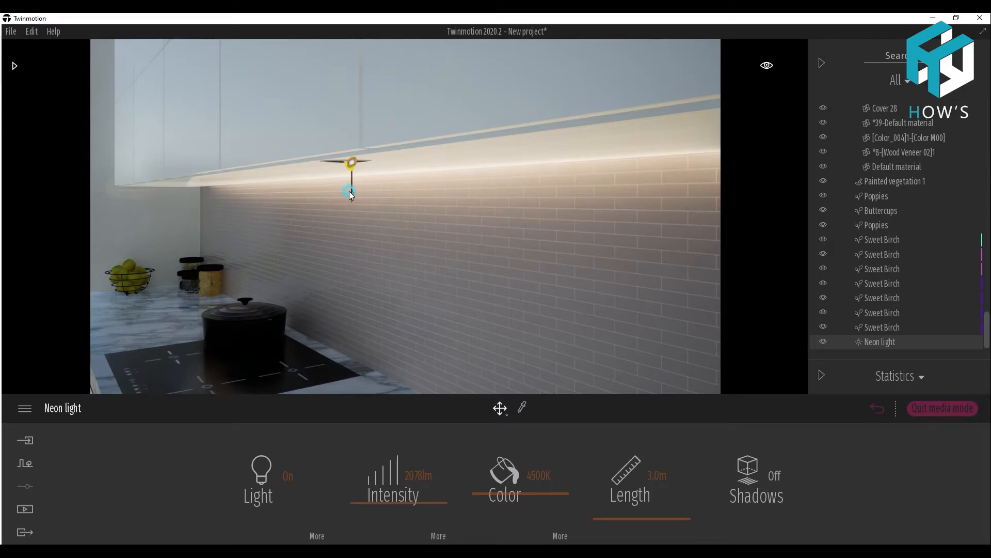
pyautogui.click(369, 169)
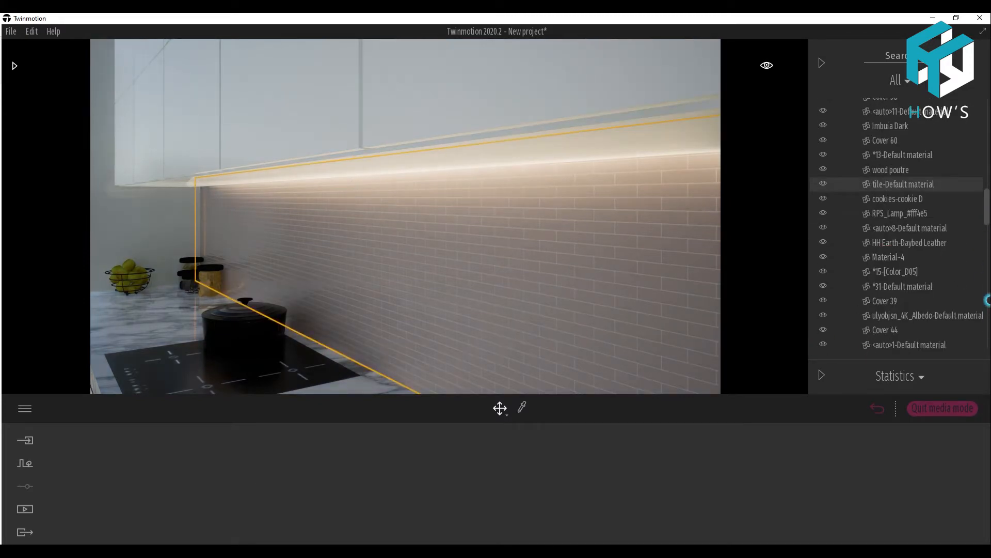
pyautogui.moveTo(989, 203); pyautogui.dragTo(987, 351)
pyautogui.click(407, 221)
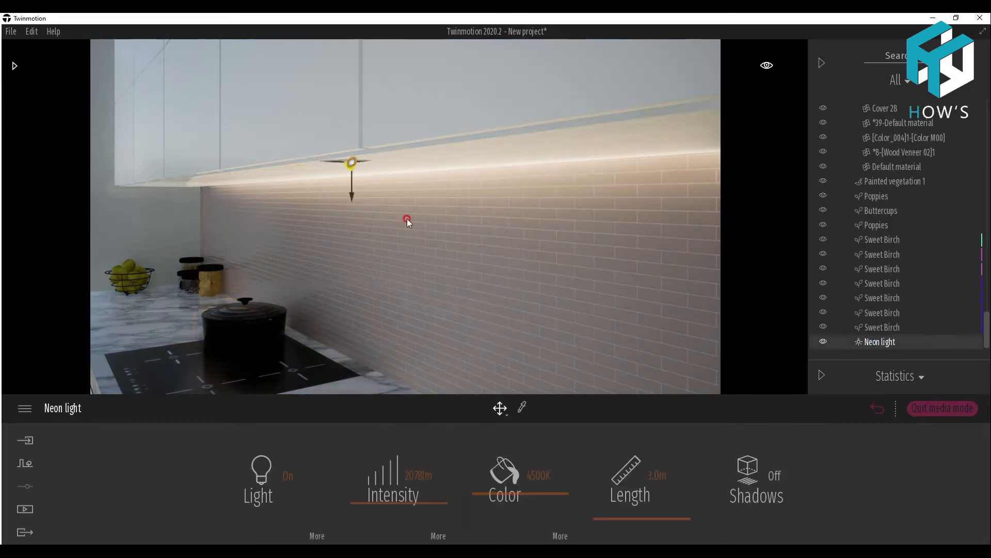
pyautogui.moveTo(352, 193); pyautogui.dragTo(344, 180)
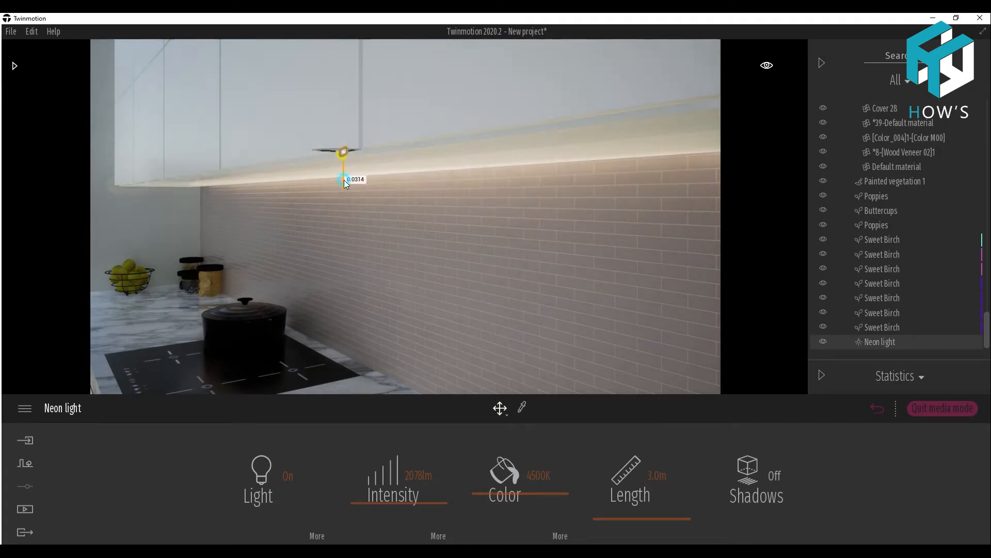
# Step: Set the neon light's intensity to 1837 lm, its length to 4 m and its color temperature to 2954K
pyautogui.click(378, 511)
pyautogui.moveTo(378, 510); pyautogui.dragTo(377, 504)
pyautogui.moveTo(366, 351)
pyautogui.mouseDown()
pyautogui.moveTo(314, 261)
pyautogui.moveTo(155, 228)
pyautogui.moveTo(166, 235)
pyautogui.moveTo(252, 198)
pyautogui.moveTo(692, 185)
pyautogui.moveTo(684, 183)
pyautogui.mouseUp()
pyautogui.click(651, 475)
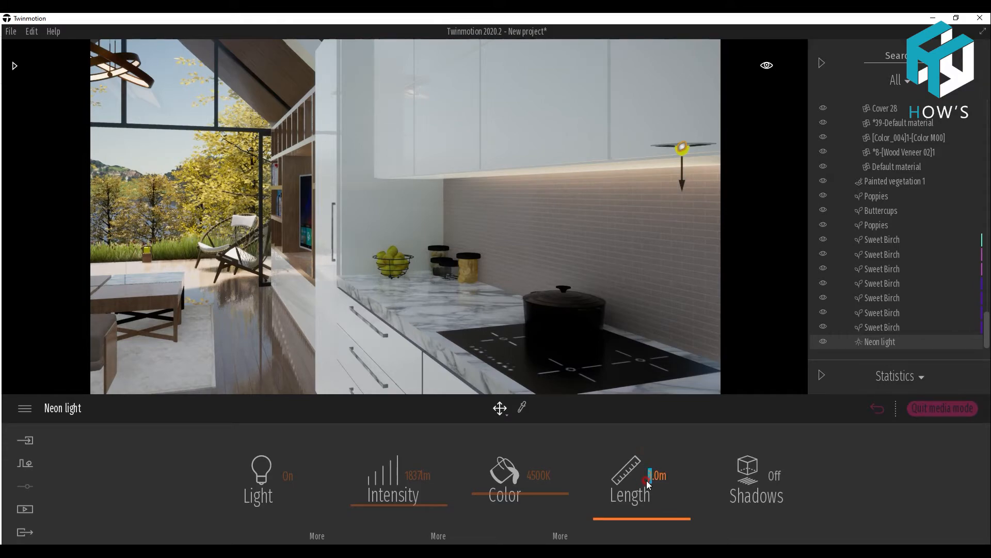
pyautogui.write('4')
pyautogui.moveTo(529, 495); pyautogui.dragTo(528, 503)
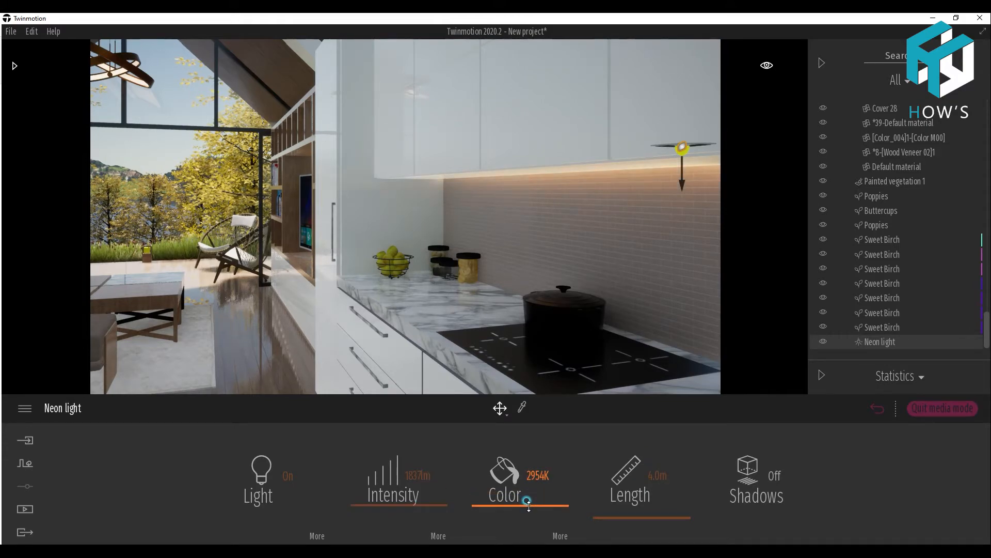
# Step: Place an Omnidirectional light from the Lights library inside the nearest pendant lamp above the kitchen island
pyautogui.moveTo(528, 268)
pyautogui.mouseDown()
pyautogui.moveTo(522, 234)
pyautogui.moveTo(561, 225)
pyautogui.mouseUp()
pyautogui.scroll(-5, 561, 225)
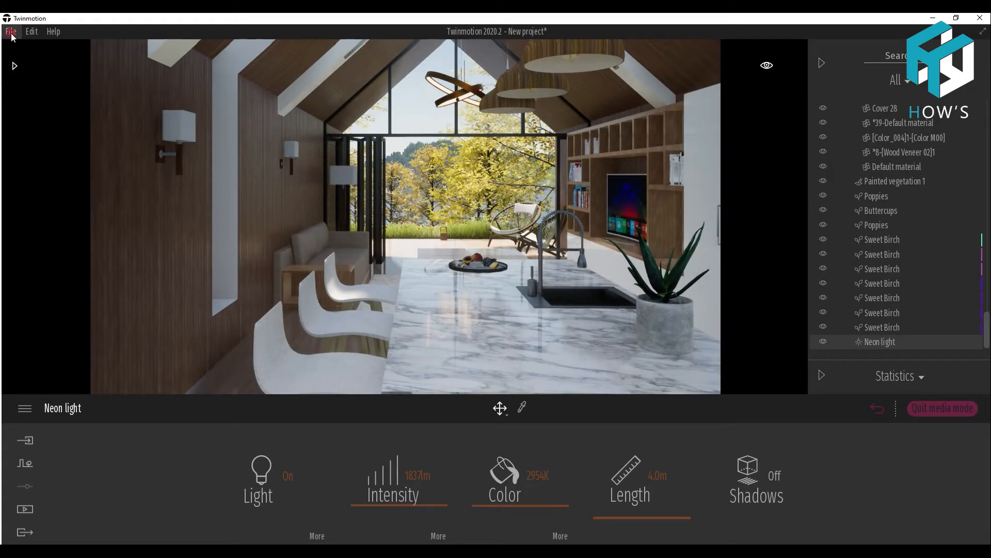
pyautogui.click(14, 65)
pyautogui.moveTo(51, 122); pyautogui.dragTo(593, 63)
pyautogui.moveTo(593, 63); pyautogui.dragTo(513, 73, button='right')
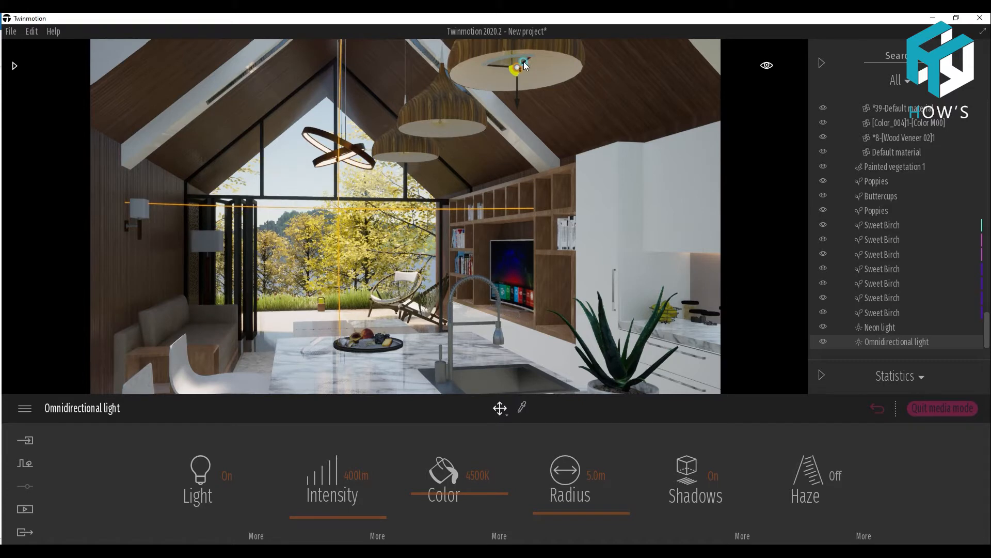
pyautogui.moveTo(532, 64); pyautogui.dragTo(448, 144)
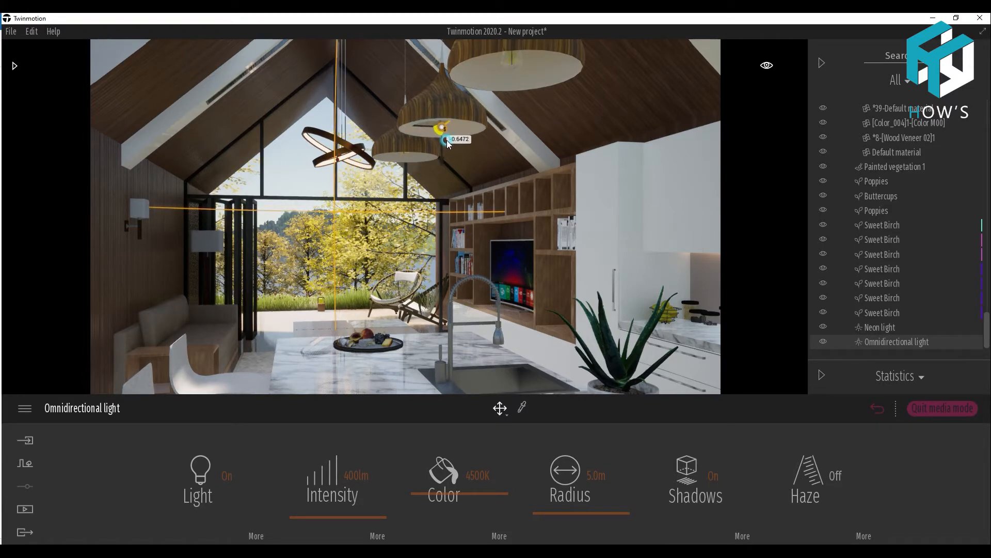
pyautogui.click(31, 32)
pyautogui.click(43, 45)
# Step: Copy the omnidirectional light as instances into the other pendant lamps, with a spacing of about 0.67 m
pyautogui.moveTo(527, 64); pyautogui.dragTo(448, 143)
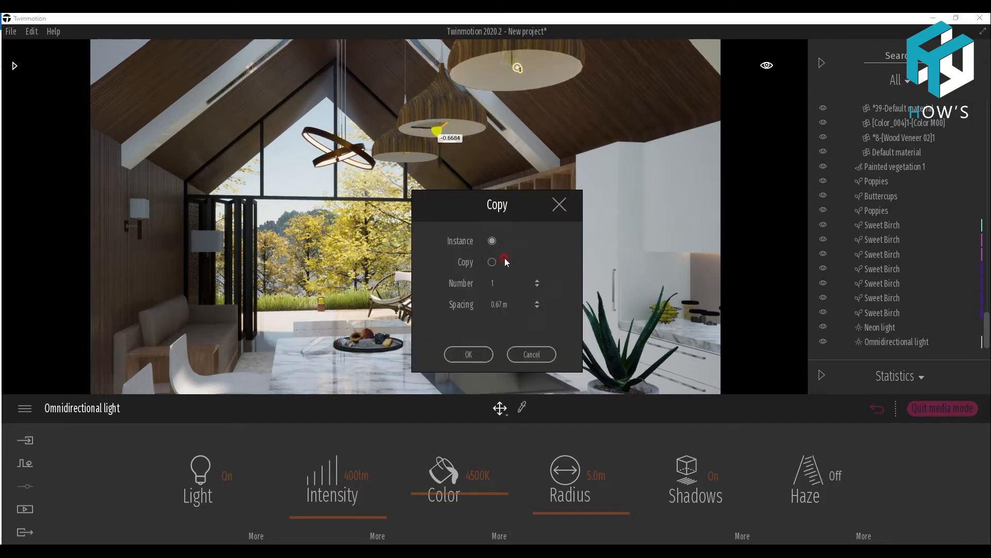
pyautogui.click(470, 354)
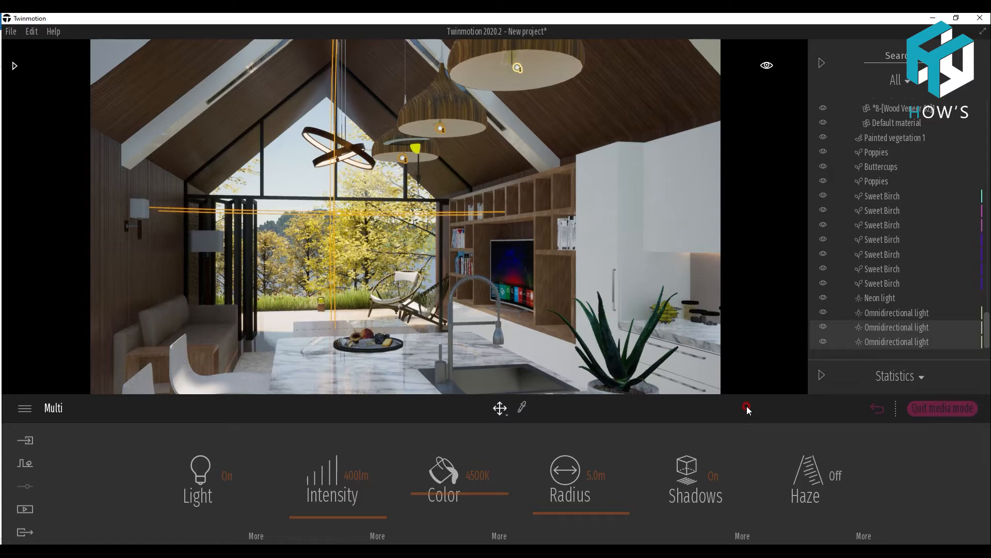
# Step: Leave the image view, select the ground surface [Color E07] and make the hidden house objects visible again
pyautogui.moveTo(625, 406)
pyautogui.mouseDown()
pyautogui.moveTo(221, 182)
pyautogui.moveTo(225, 161)
pyautogui.moveTo(200, 181)
pyautogui.moveTo(315, 320)
pyautogui.mouseUp()
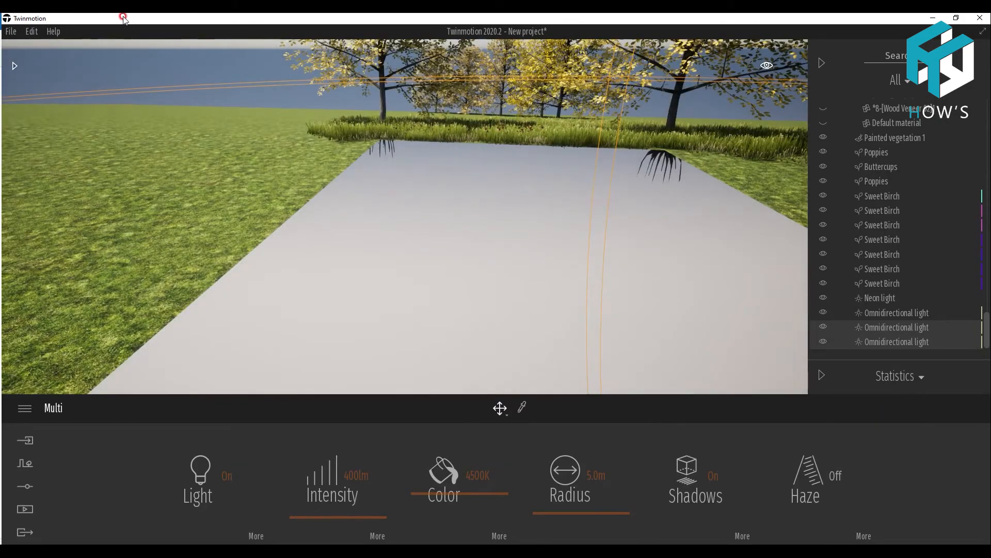
pyautogui.click(198, 176)
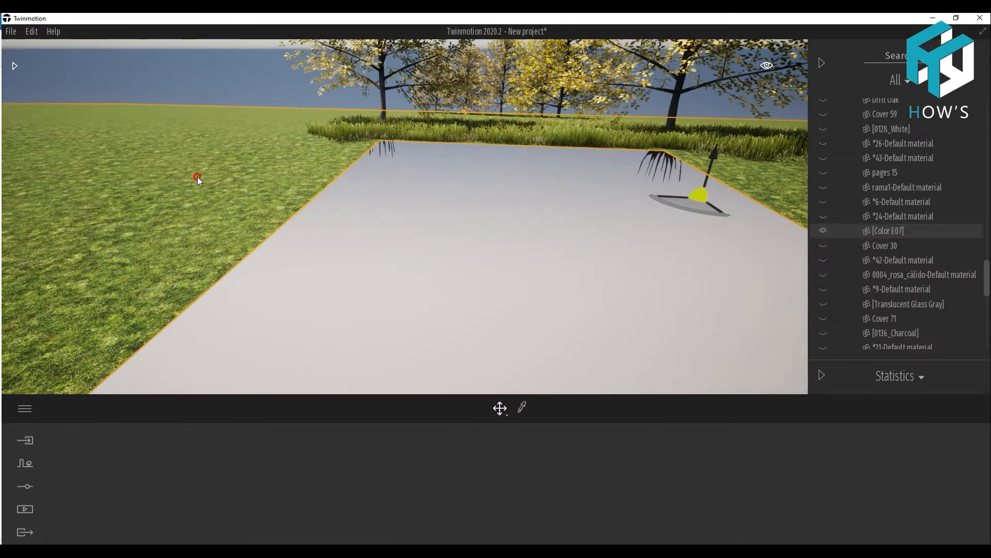
pyautogui.rightClick(878, 230)
pyautogui.click(884, 407)
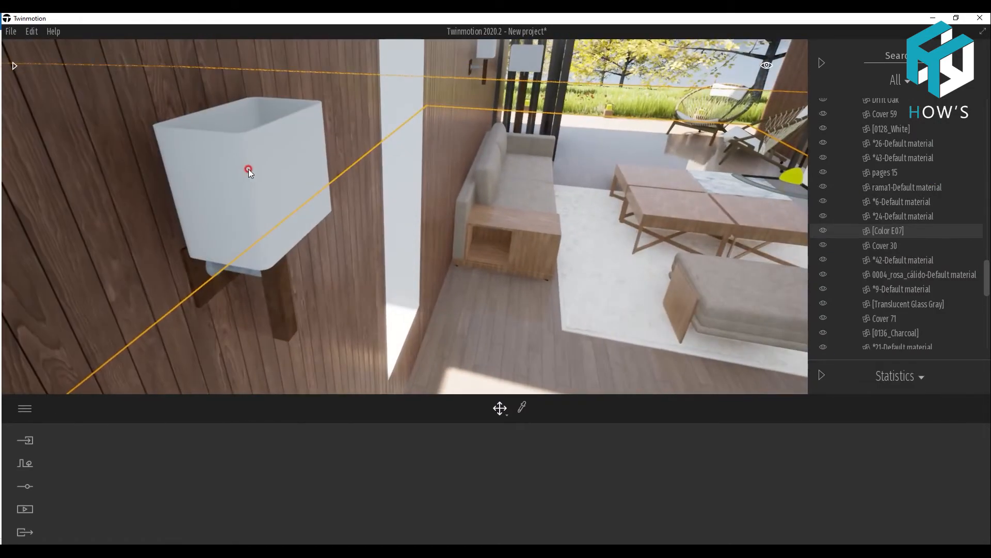
# Step: Place an Omnidirectional light from the Lights library inside the shade of the nearest wall lamp
pyautogui.moveTo(249, 169); pyautogui.dragTo(32, 120)
pyautogui.click(15, 66)
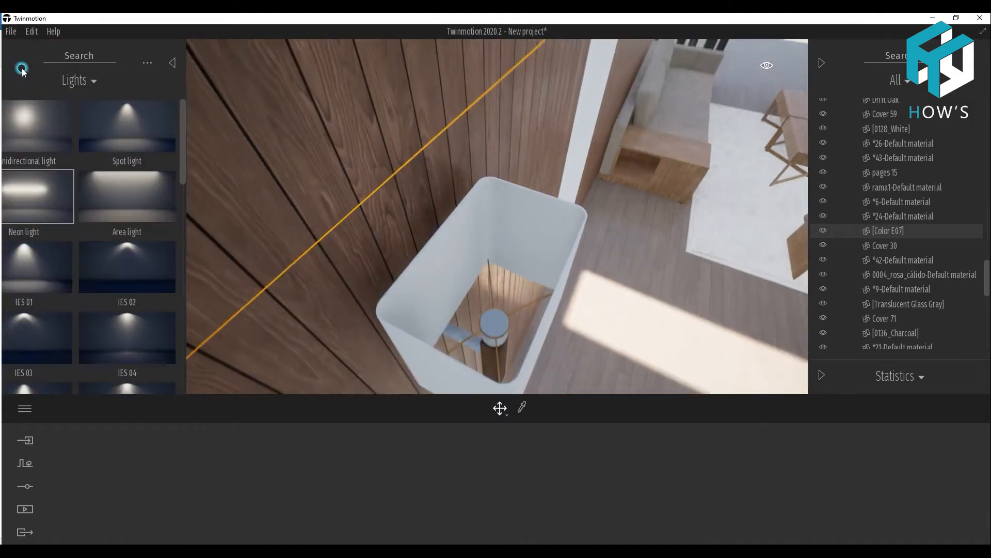
pyautogui.moveTo(51, 124); pyautogui.dragTo(531, 302)
pyautogui.moveTo(403, 288); pyautogui.dragTo(403, 312)
pyautogui.press('q')
pyautogui.moveTo(426, 335); pyautogui.dragTo(425, 206, button='right')
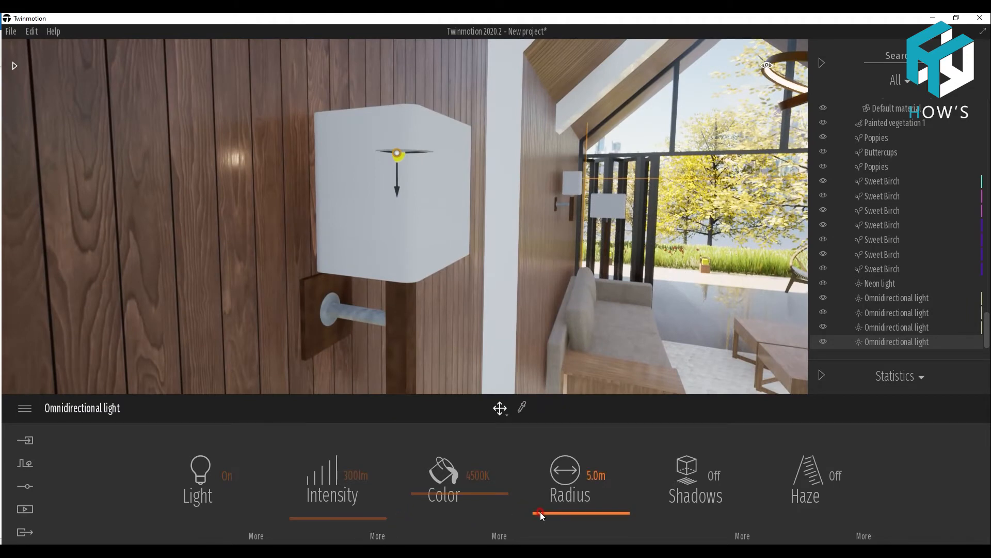
# Step: Set the wall lamp light's radius to 0.5 m and its intensity to 3768 lm
pyautogui.click(591, 476)
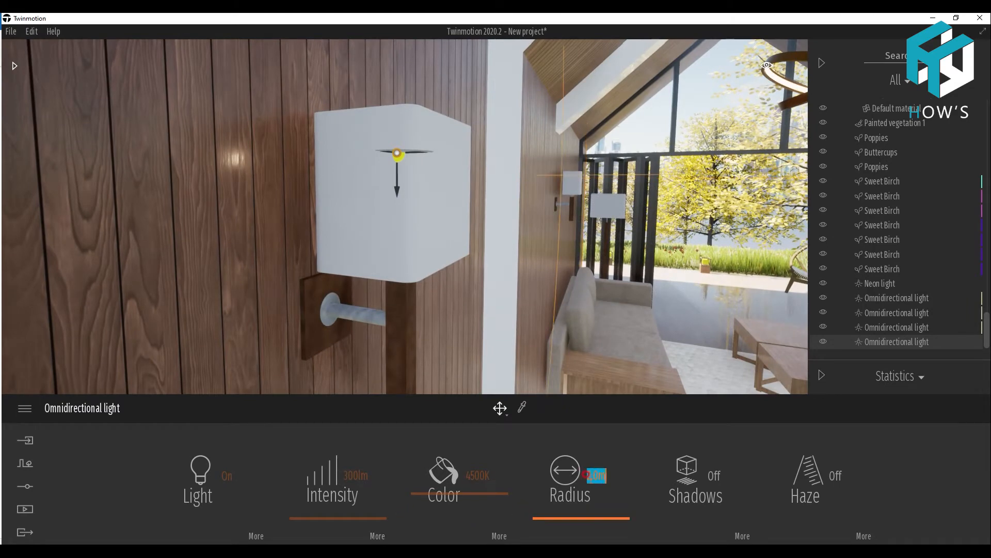
pyautogui.press('Return')
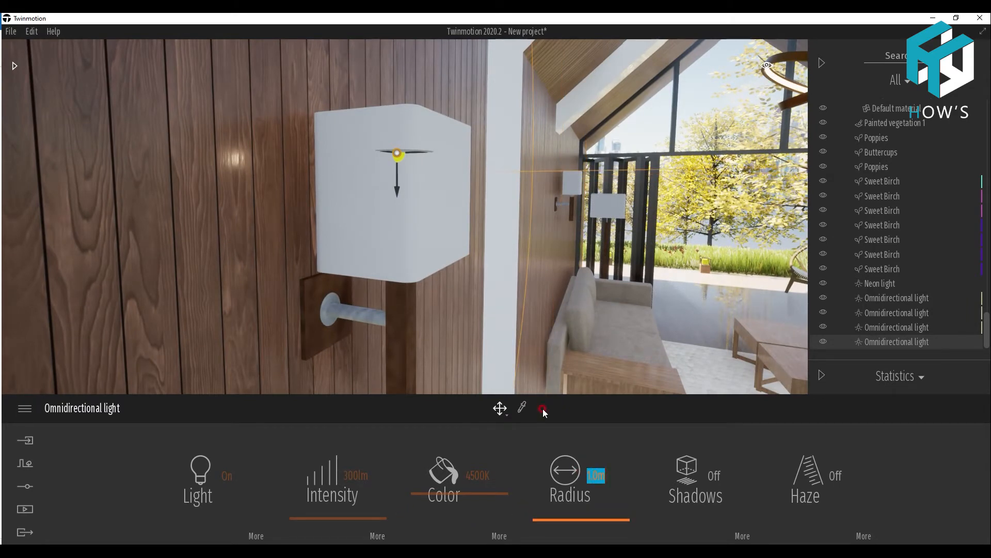
pyautogui.write('0.5')
pyautogui.press('Return')
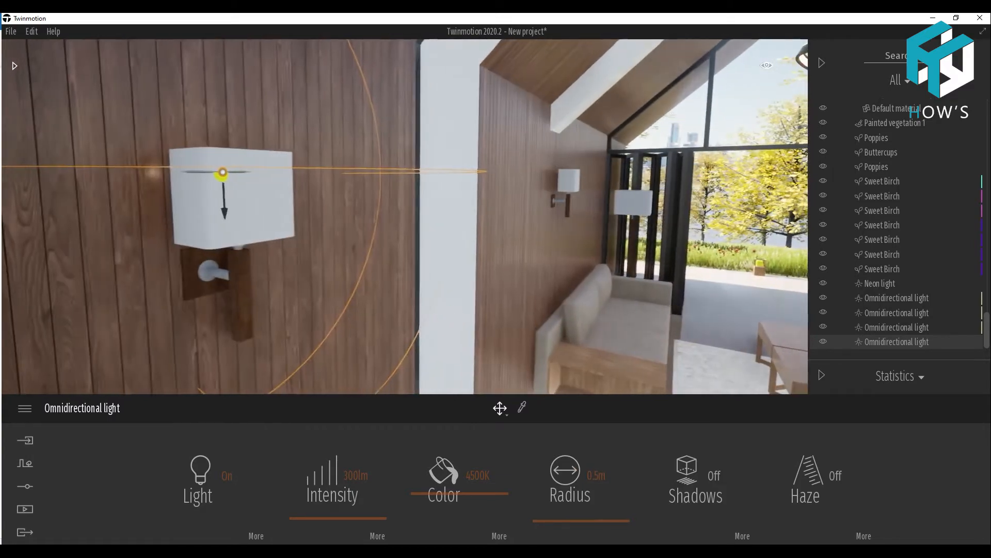
pyautogui.moveTo(488, 337); pyautogui.dragTo(448, 327, button='right')
pyautogui.moveTo(413, 505); pyautogui.dragTo(343, 491)
# Step: Replace the wall lamp shade's material with Fabric wool base 01 and open that material's settings
pyautogui.click(290, 213)
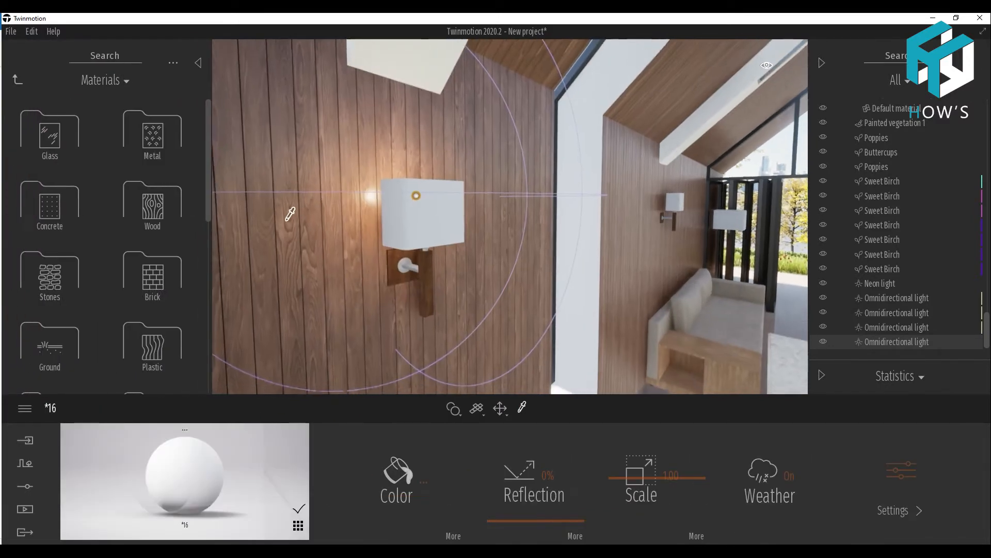
pyautogui.scroll(-6, 122, 231)
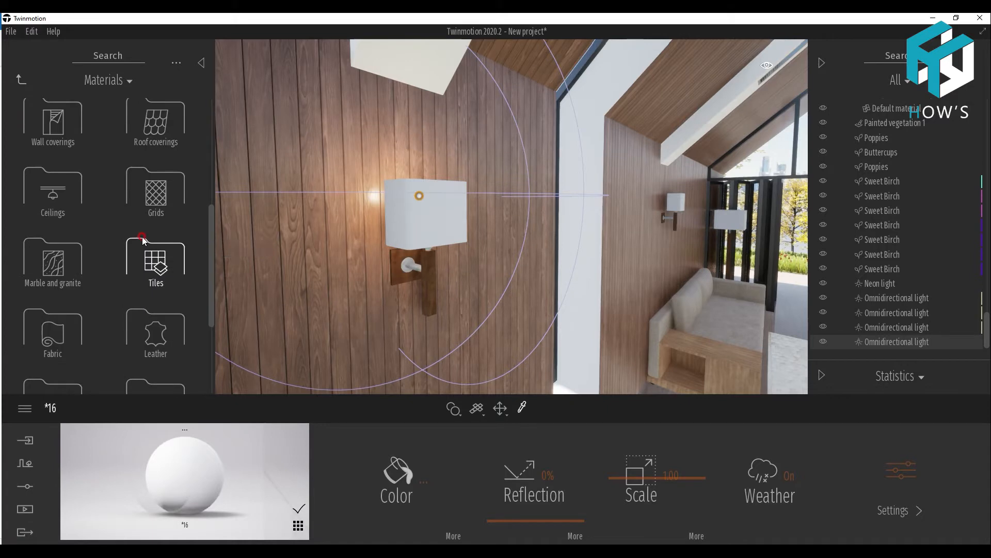
pyautogui.click(73, 331)
pyautogui.scroll(-4, 161, 266)
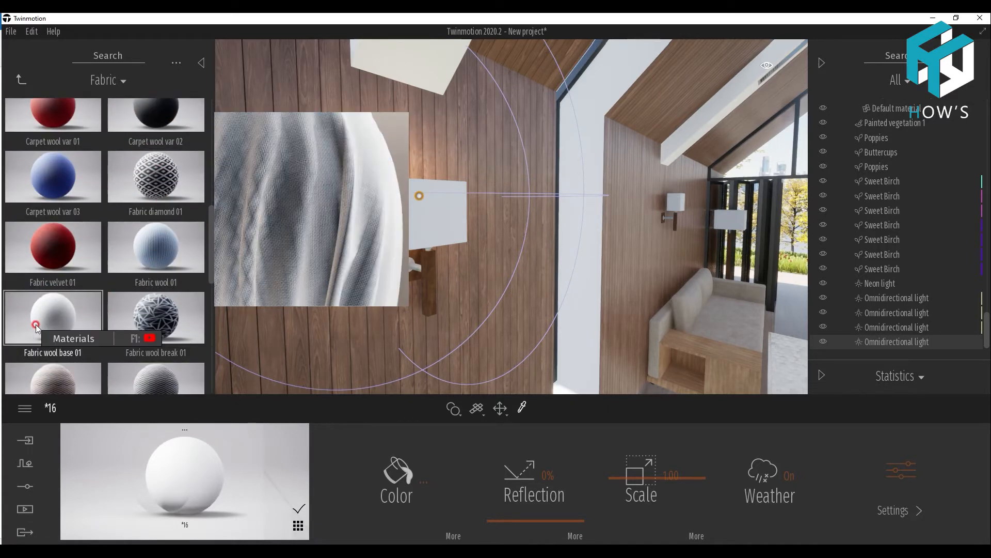
pyautogui.scroll(-2, 155, 318)
pyautogui.moveTo(53, 258); pyautogui.dragTo(186, 496)
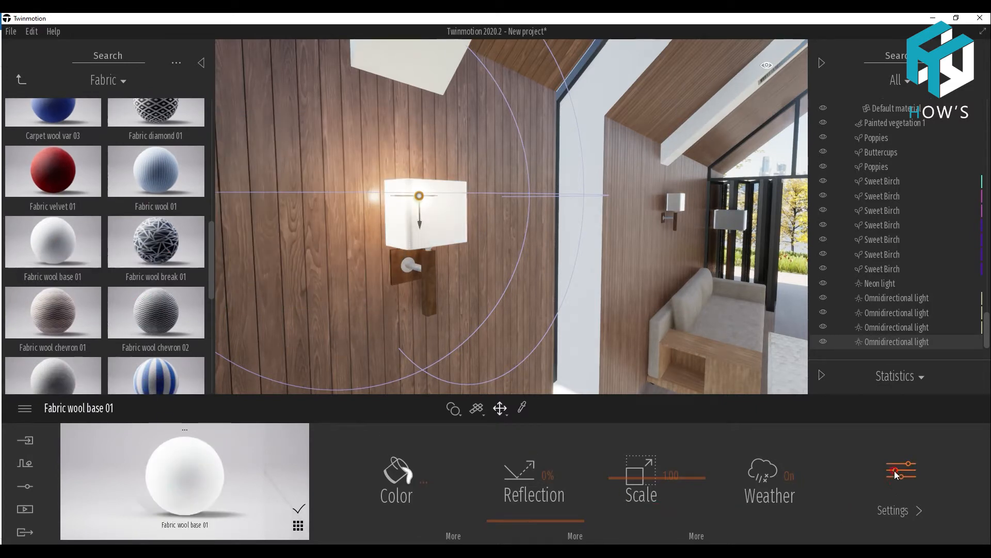
pyautogui.click(454, 535)
pyautogui.rightClick(161, 415)
pyautogui.click(904, 474)
# Step: Reposition the light inside the wall lamp shade and copy it as an instance about 1.09 m along the wall
pyautogui.scroll(4, 415, 218)
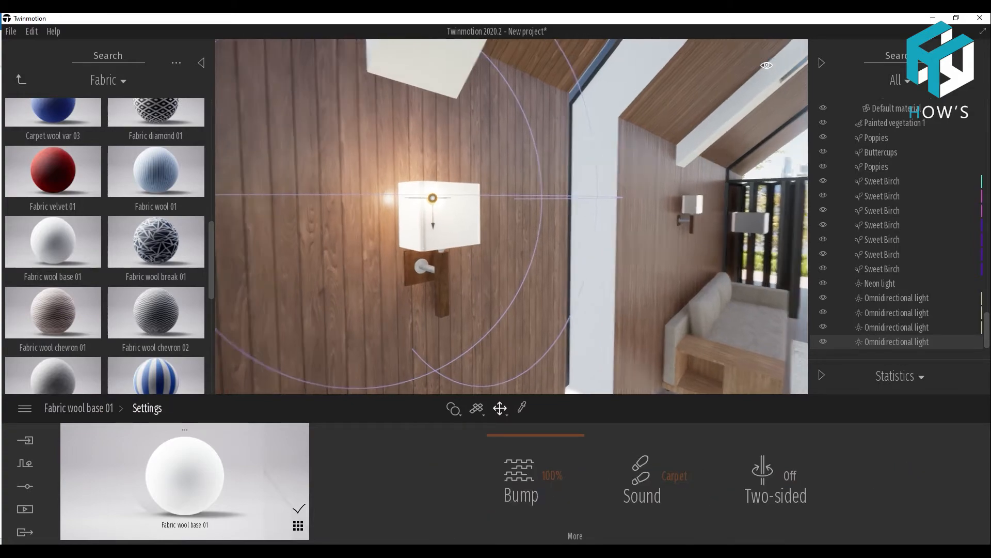
pyautogui.scroll(-1, 416, 219)
pyautogui.moveTo(340, 257); pyautogui.dragTo(363, 236)
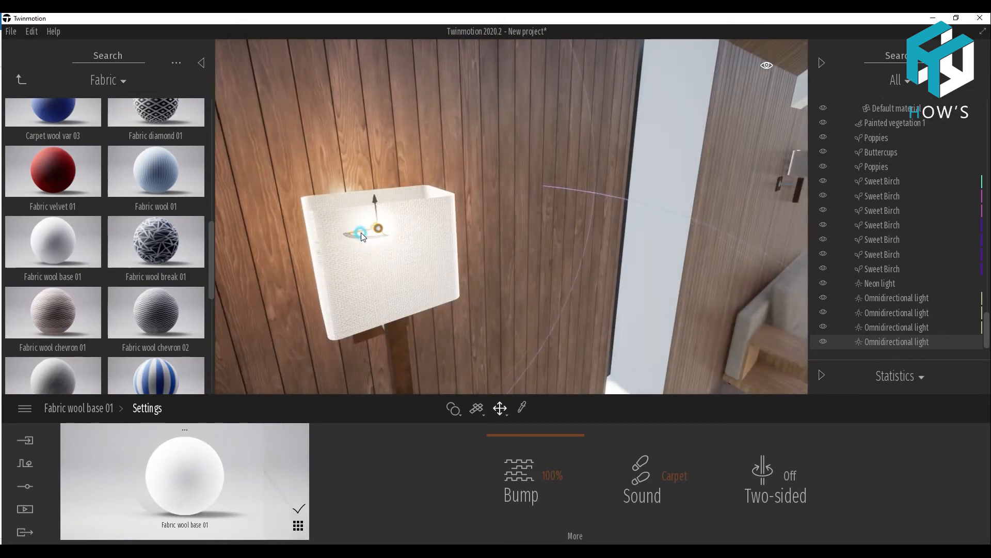
pyautogui.moveTo(367, 217); pyautogui.dragTo(497, 298, button='right')
pyautogui.click(479, 280)
pyautogui.keyDown('shift'); pyautogui.moveTo(479, 280); pyautogui.dragTo(776, 233); pyautogui.keyUp('shift')
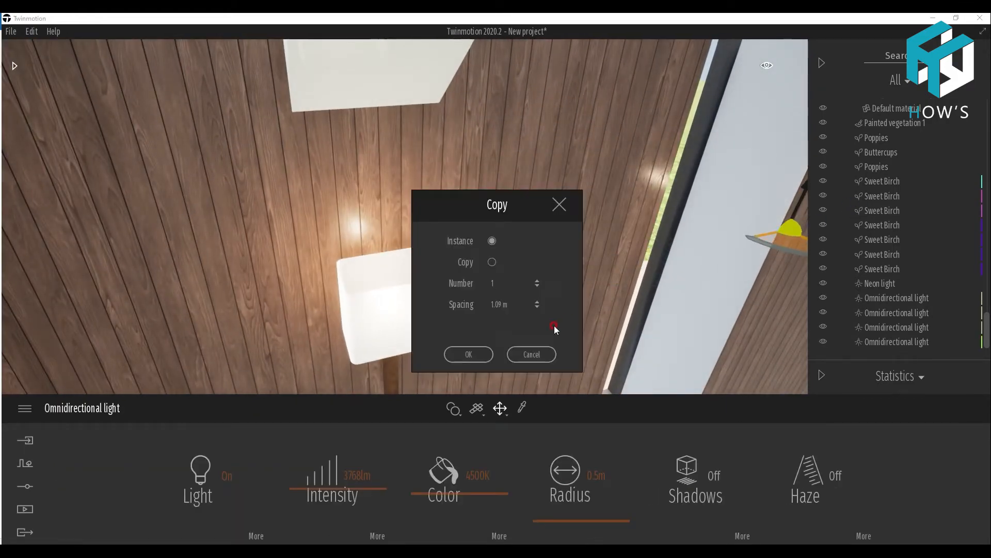
pyautogui.click(478, 354)
# Step: Move the copied light along the wall into the shade of the second wall lamp above the sofa
pyautogui.moveTo(480, 341); pyautogui.dragTo(310, 202, button='right')
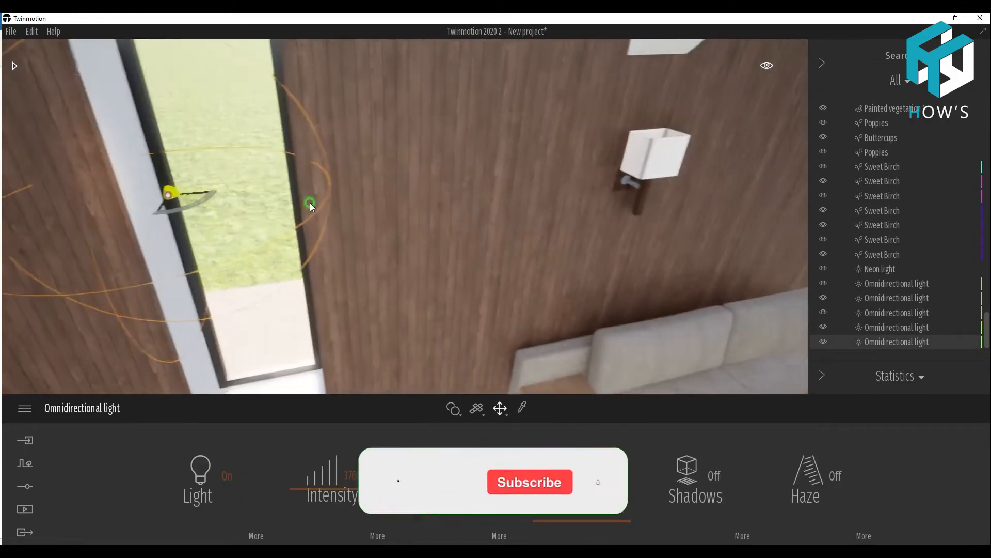
pyautogui.click(213, 192)
pyautogui.moveTo(215, 196); pyautogui.dragTo(687, 151)
pyautogui.moveTo(687, 151); pyautogui.dragTo(417, 150, button='right')
# Step: Make an independent copy of the second wall lamp's light about 1.76 m away and position it inside the floor lamp's shade
pyautogui.moveTo(333, 153); pyautogui.dragTo(684, 124)
pyautogui.hotkey('ctrl', 'z')
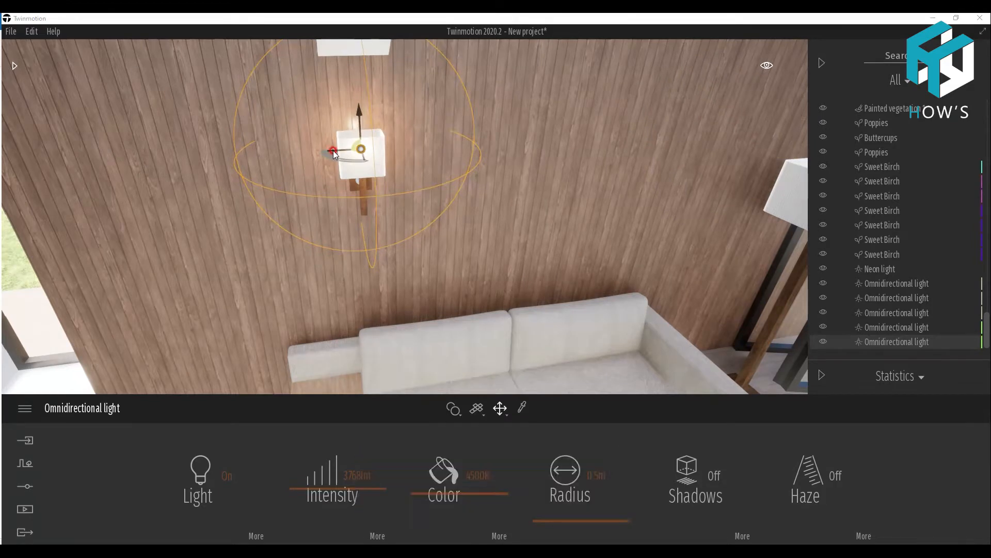
pyautogui.click(360, 149)
pyautogui.click(333, 151)
pyautogui.moveTo(333, 152); pyautogui.dragTo(754, 135)
pyautogui.click(491, 263)
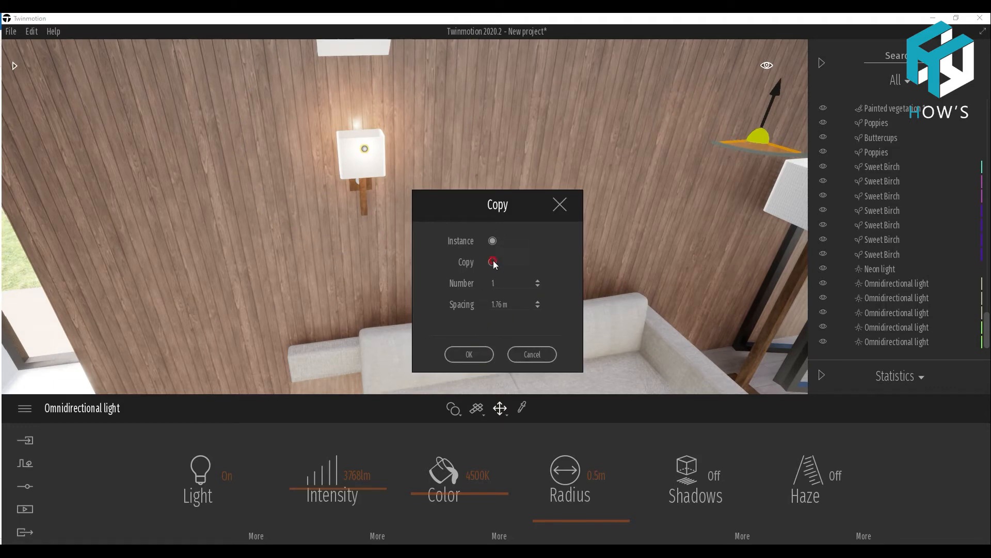
pyautogui.click(469, 354)
pyautogui.moveTo(674, 165); pyautogui.dragTo(522, 144, button='middle')
pyautogui.moveTo(521, 143); pyautogui.dragTo(631, 216)
# Step: Set the floor lamp light's radius to 1 m and its intensity to 10000 lm
pyautogui.click(592, 476)
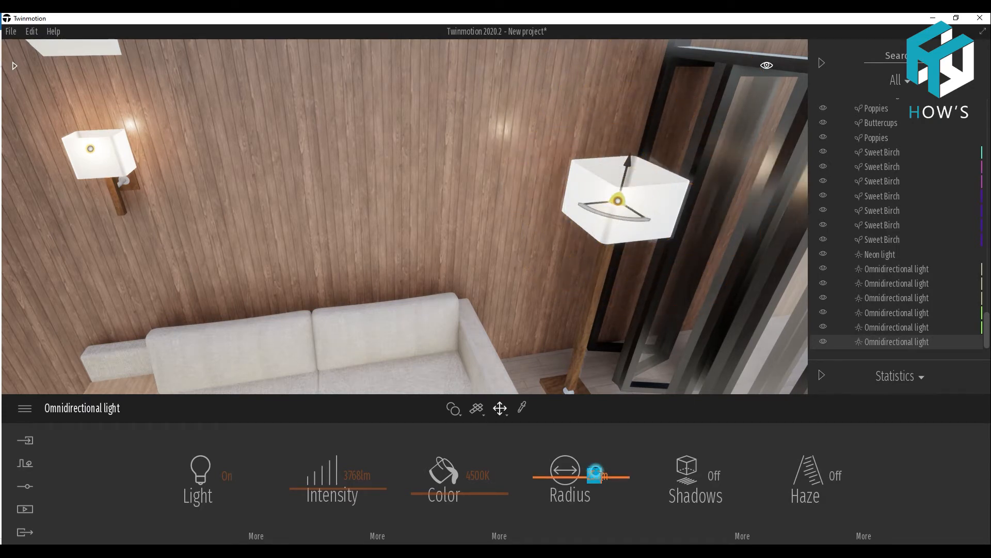
pyautogui.write('1')
pyautogui.press('Return')
pyautogui.moveTo(320, 490); pyautogui.dragTo(332, 435)
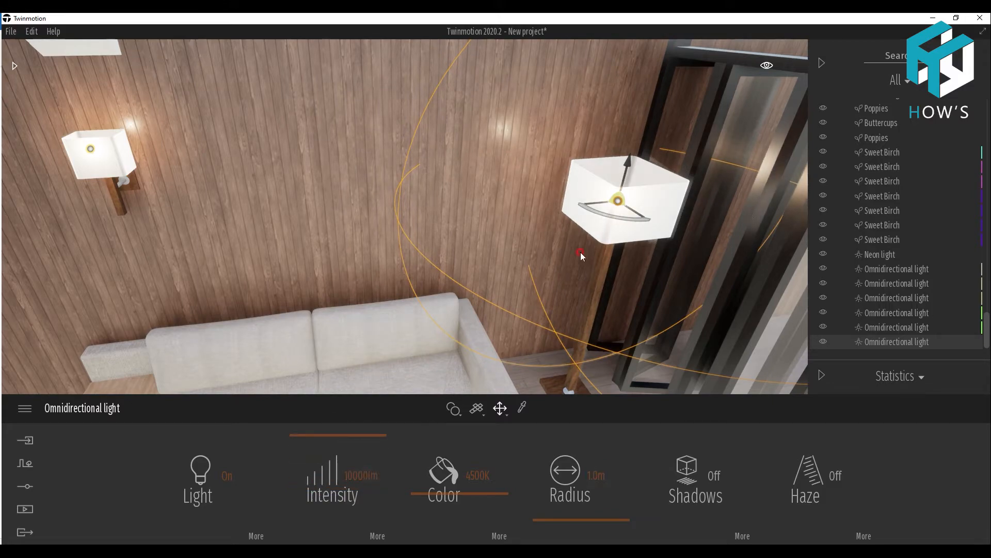
# Step: Adjust the light's horizontal and vertical position so it sits centered inside the floor lamp's shade
pyautogui.moveTo(581, 252); pyautogui.dragTo(606, 221, button='right')
pyautogui.moveTo(605, 221); pyautogui.dragTo(744, 206, button='middle')
pyautogui.moveTo(744, 207); pyautogui.dragTo(726, 175, button='right')
pyautogui.moveTo(734, 171); pyautogui.dragTo(700, 164)
pyautogui.moveTo(697, 112); pyautogui.dragTo(696, 117)
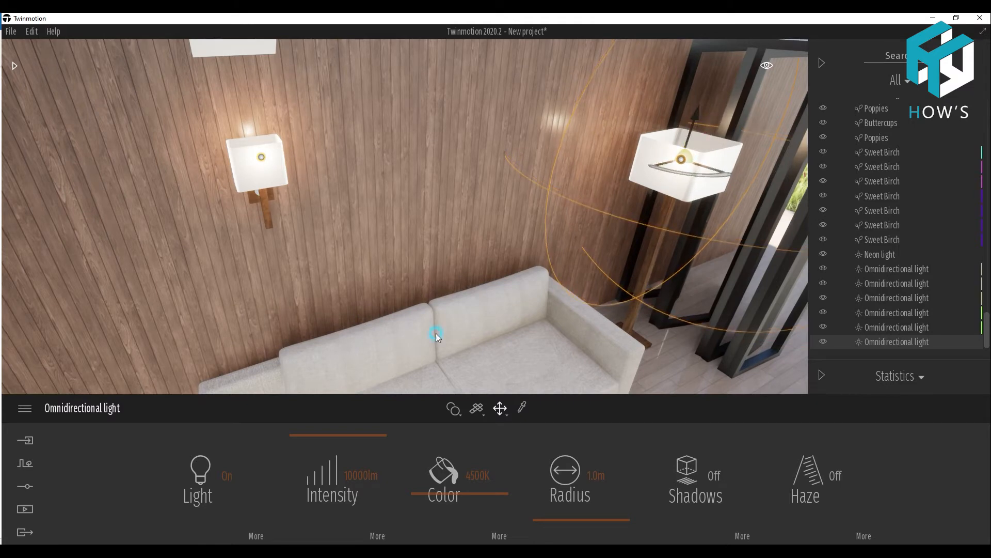
# Step: Reduce the floor lamp light's intensity to 8776 lm
pyautogui.moveTo(323, 436); pyautogui.dragTo(323, 446)
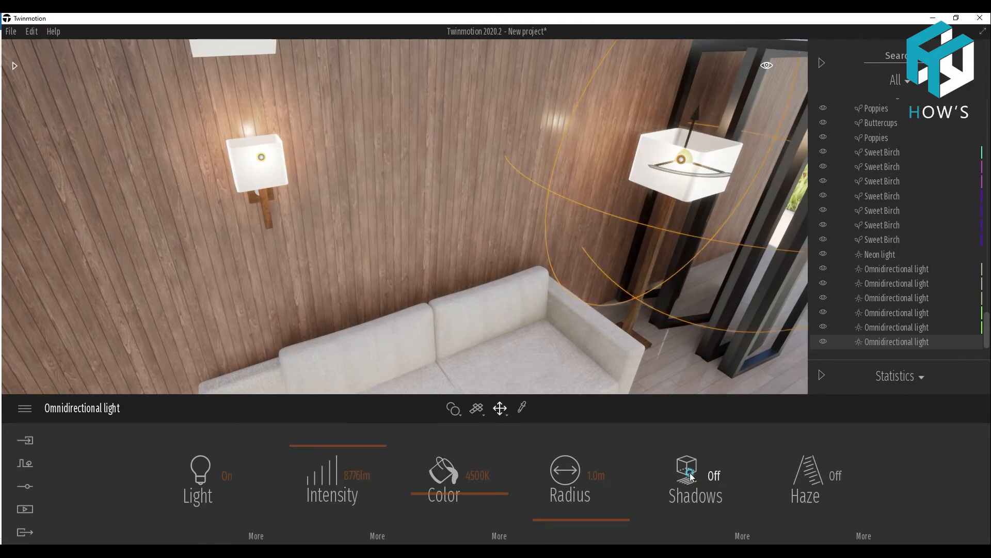
pyautogui.click(717, 431)
pyautogui.click(717, 432)
# Step: Return to the saved kitchen image and shift the floor lamp's light slightly sideways and about 0.06 m down
pyautogui.click(26, 510)
pyautogui.click(267, 477)
pyautogui.click(222, 457)
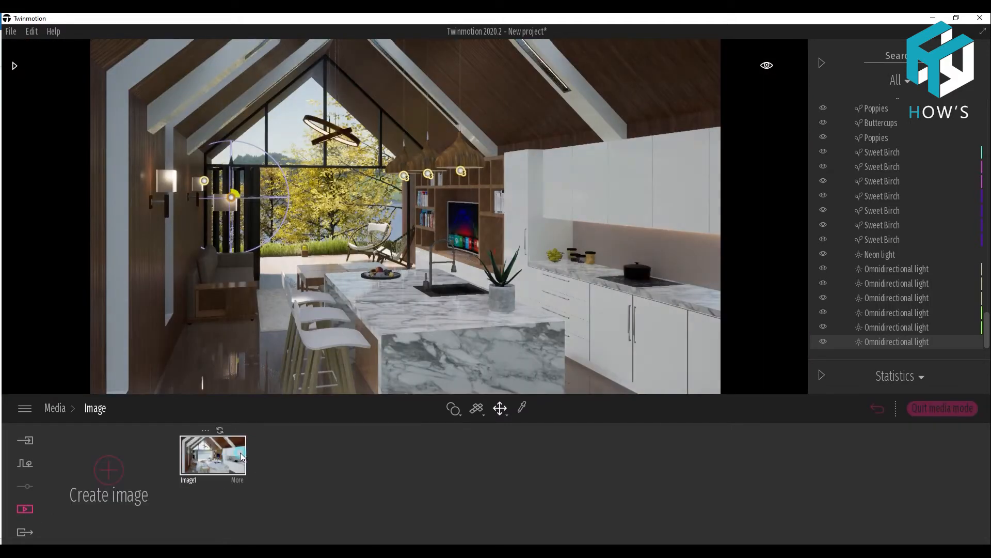
pyautogui.moveTo(253, 198); pyautogui.dragTo(247, 199)
pyautogui.moveTo(227, 164); pyautogui.dragTo(227, 167)
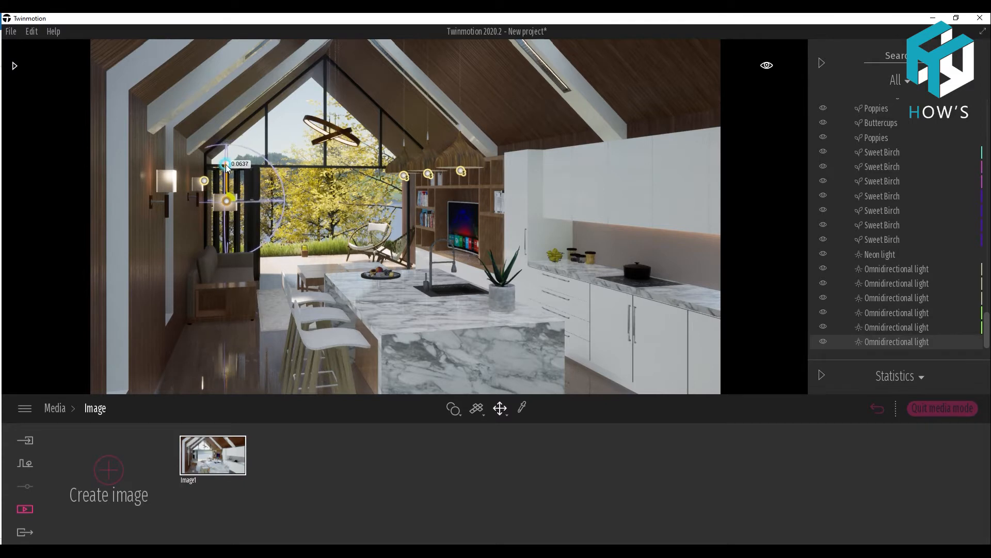
# Step: Set the radius of the nearest pendant lamp's light to 1 m and its intensity to 2561 lm
pyautogui.click(460, 172)
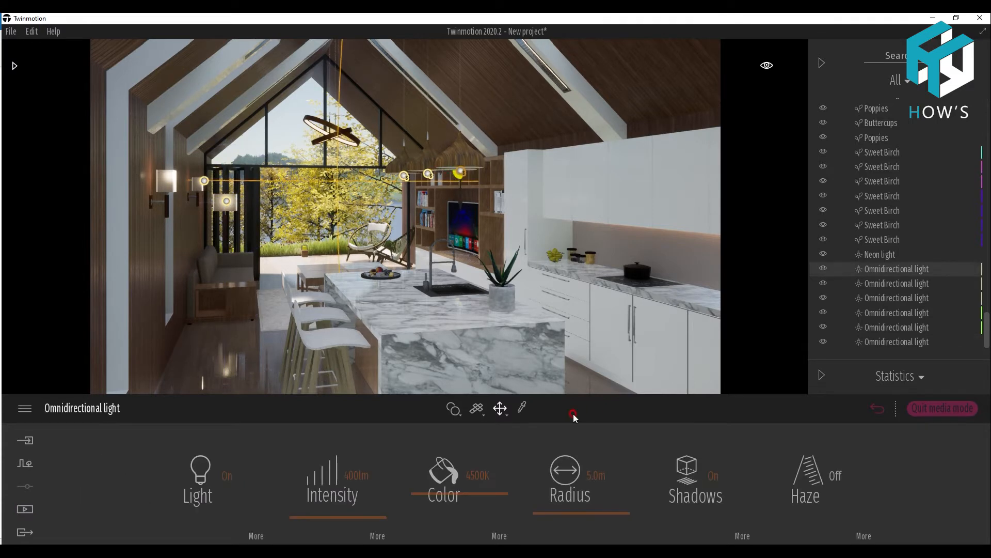
pyautogui.doubleClick(590, 476)
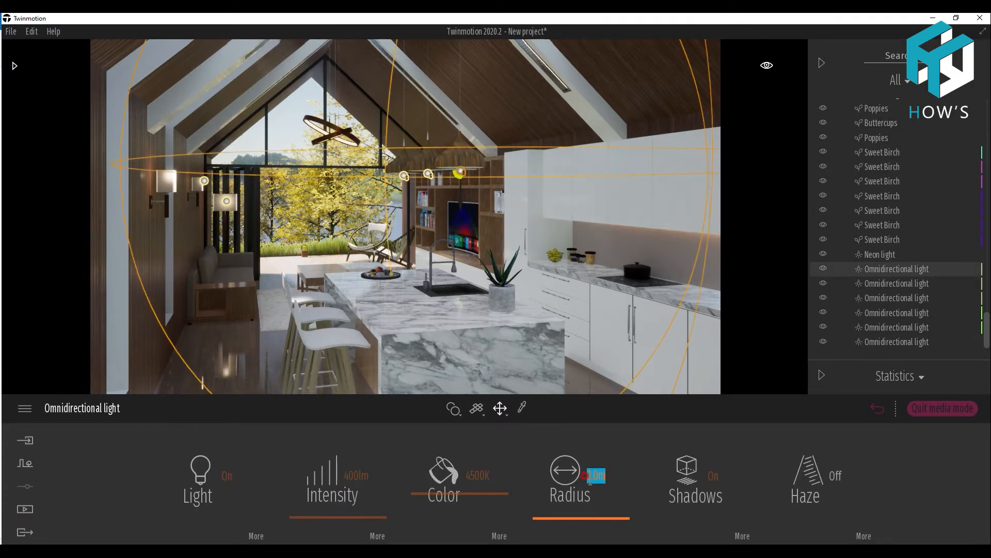
pyautogui.write('1')
pyautogui.press('Return')
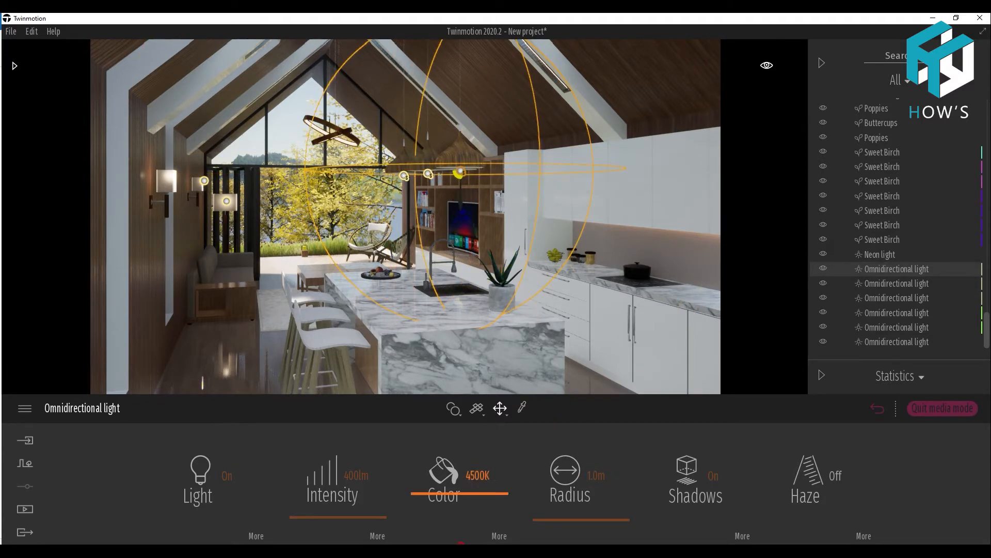
pyautogui.moveTo(334, 518); pyautogui.dragTo(380, 517)
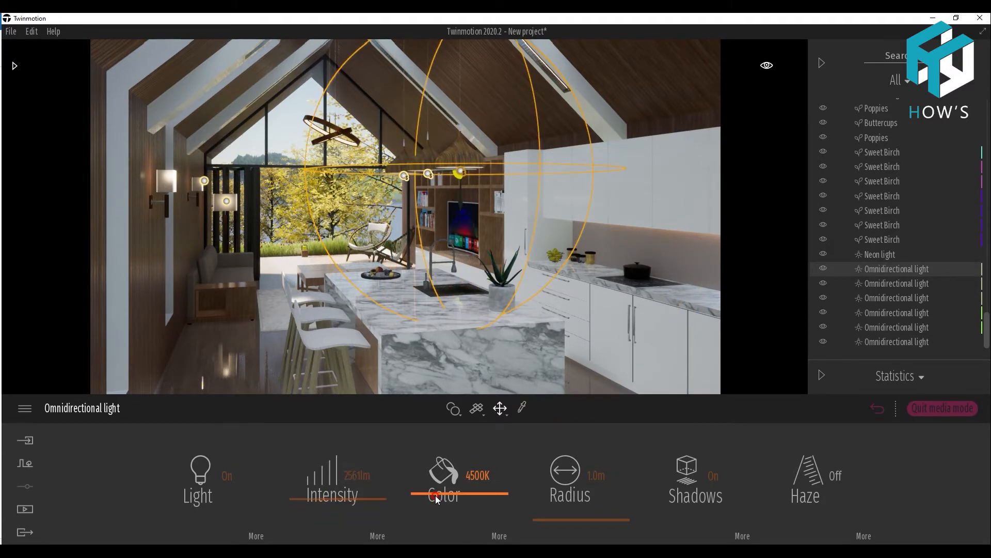
# Step: Warm the nearest pendant light's color to 3352K, raise its intensity to about 6000 lm, and reopen the saved images
pyautogui.moveTo(436, 494); pyautogui.dragTo(355, 467)
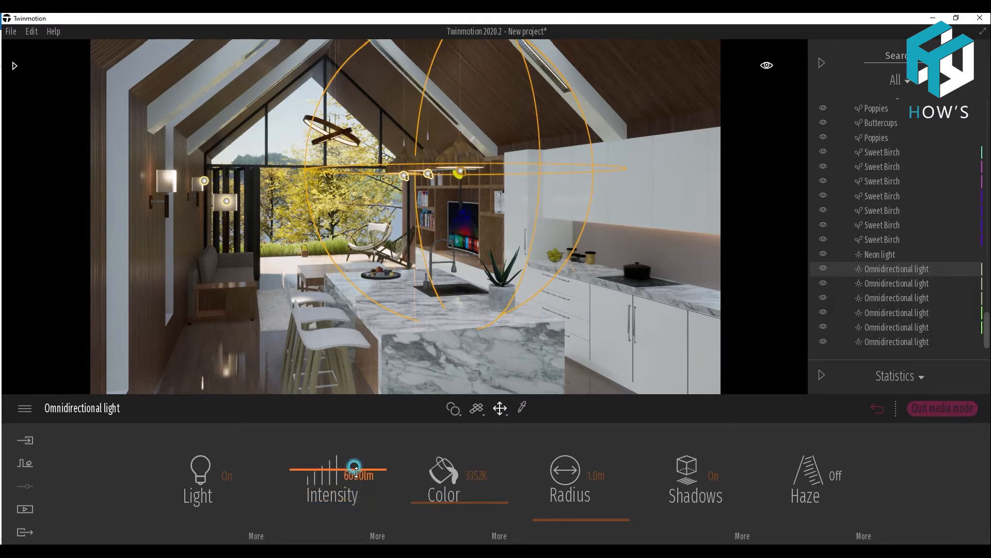
pyautogui.click(25, 510)
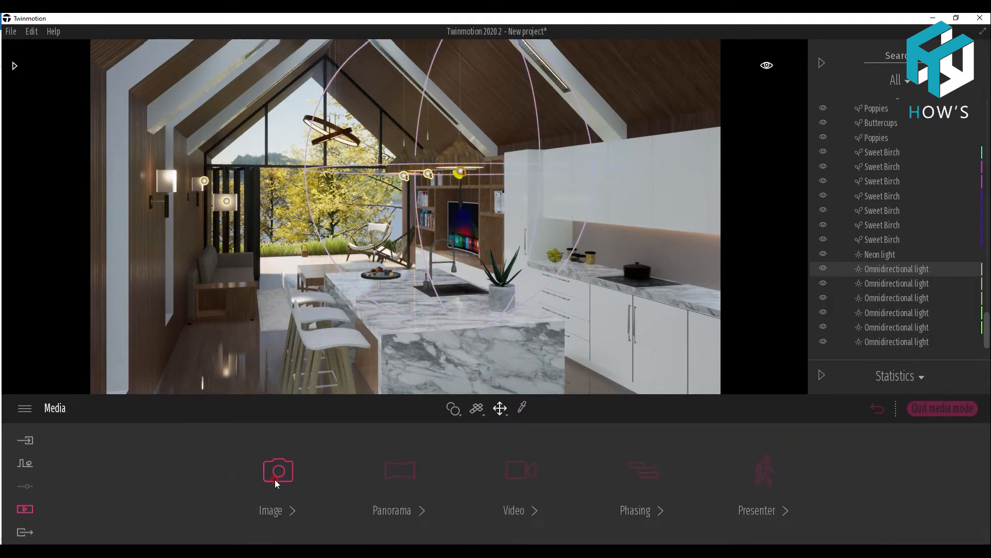
pyautogui.click(278, 486)
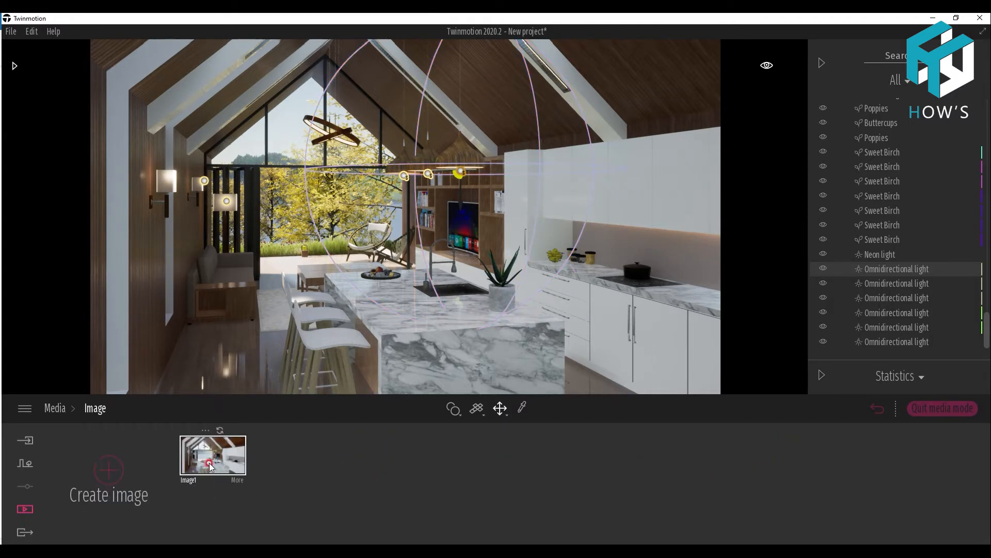
# Step: Export Image1 into the IMAGE folder inside TWINMOTION 2, view the rendered picture and close it
pyautogui.click(17, 532)
pyautogui.click(824, 470)
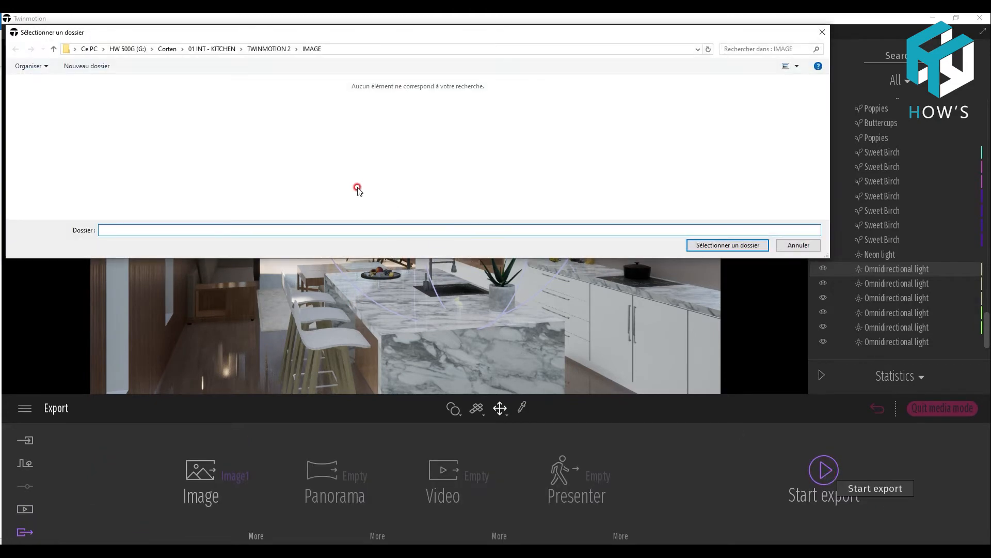
pyautogui.click(39, 106)
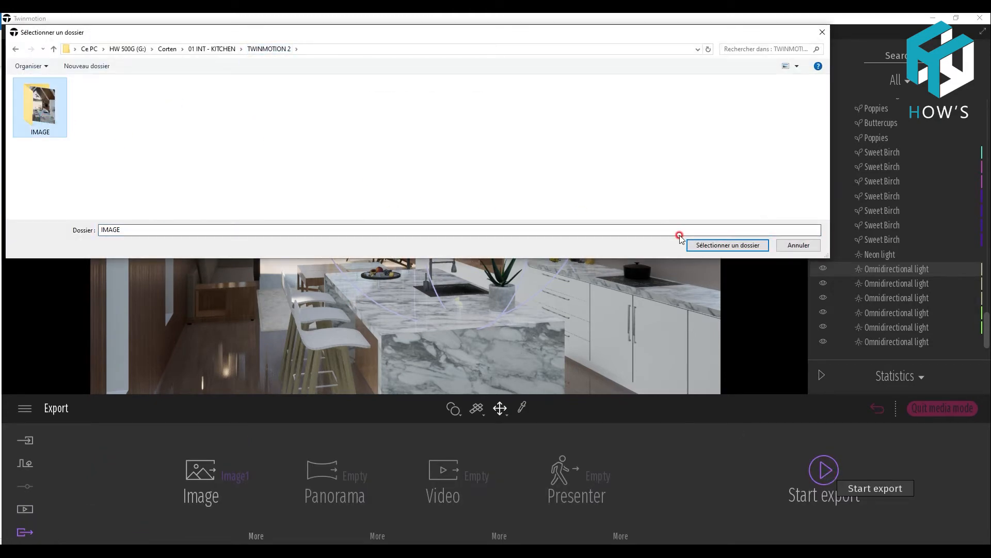
pyautogui.click(694, 245)
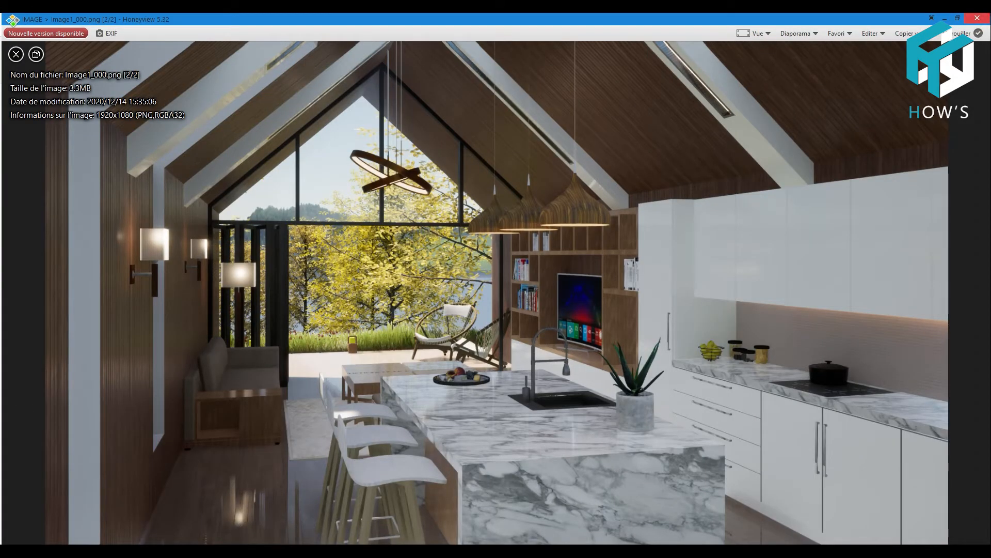
pyautogui.click(975, 21)
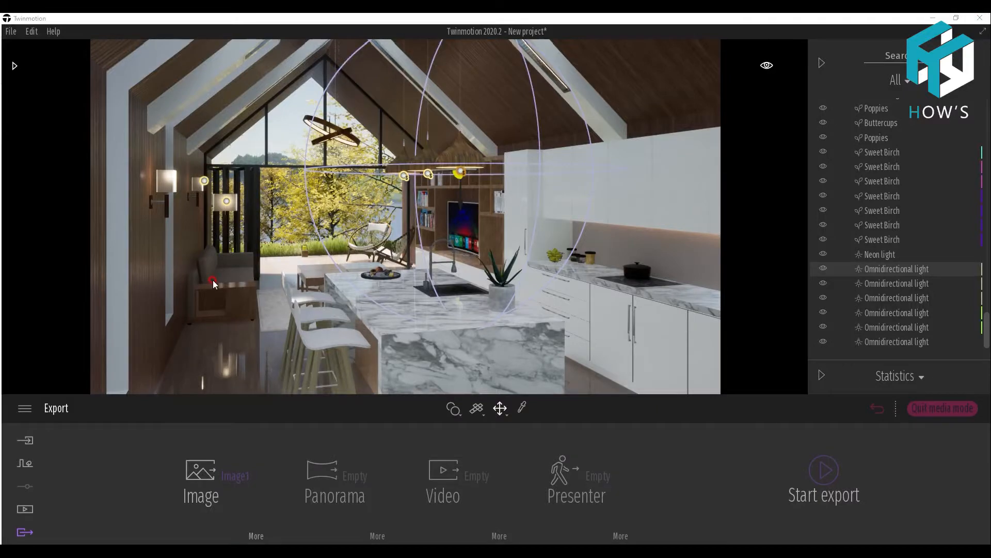
# Step: In the living room, shift the wall lamp's light about 0.07 m and set the floor lamp light's intensity to 7509 lm
pyautogui.click(946, 409)
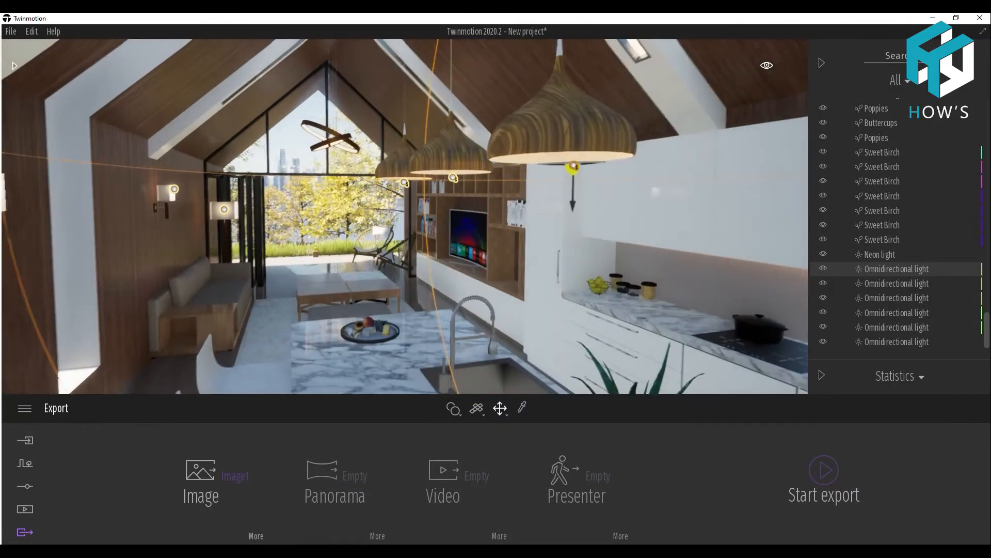
pyautogui.moveTo(321, 284); pyautogui.dragTo(435, 250)
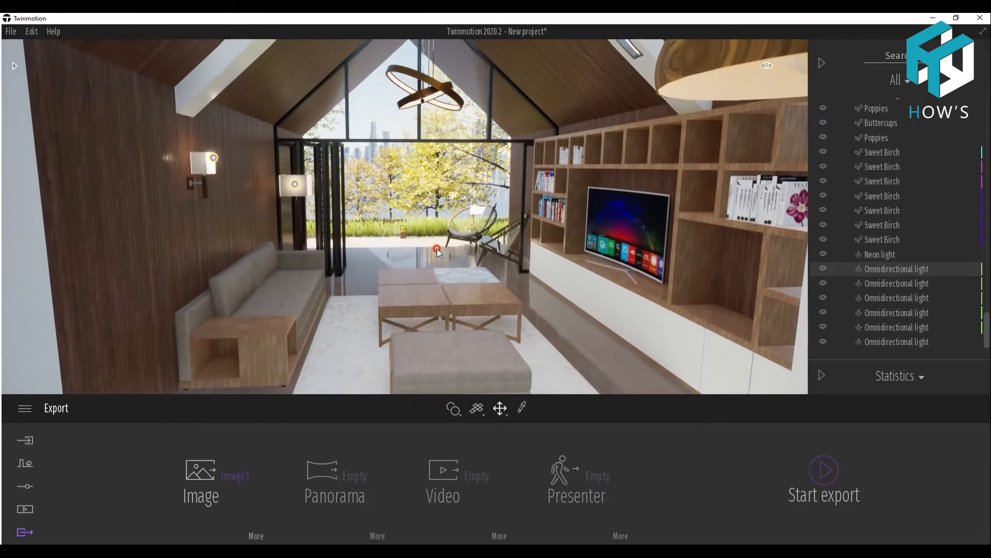
pyautogui.click(210, 157)
pyautogui.moveTo(237, 159); pyautogui.dragTo(217, 220)
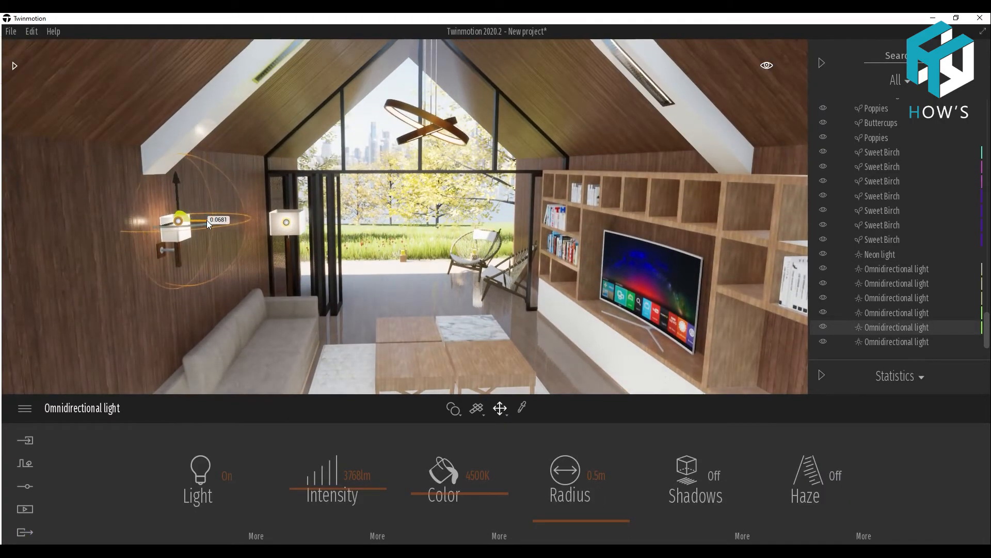
pyautogui.click(285, 221)
pyautogui.moveTo(370, 453); pyautogui.dragTo(336, 456)
# Step: Place an area light from the lights library near the top of the living room's glazed opening
pyautogui.moveTo(532, 253); pyautogui.dragTo(71, 216, button='right')
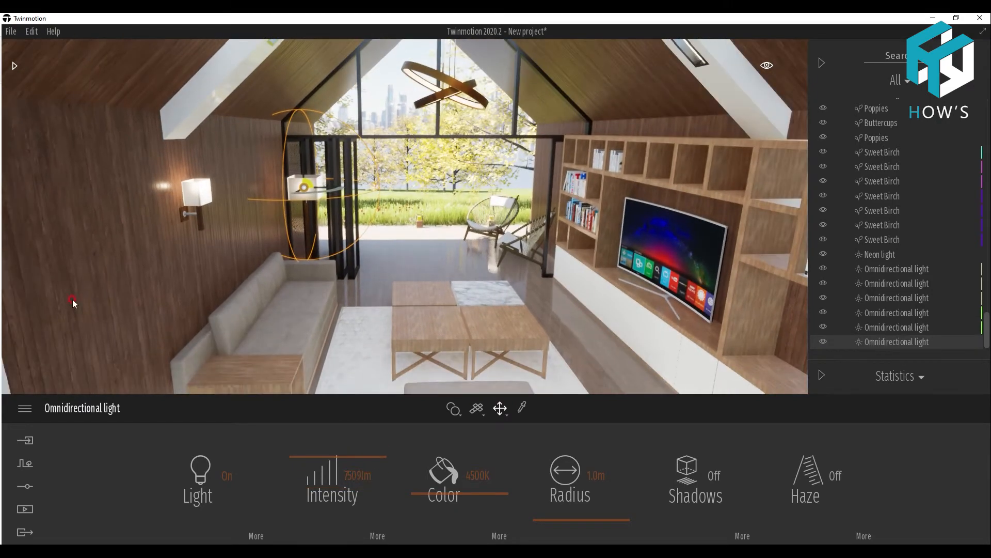
pyautogui.click(14, 66)
pyautogui.click(19, 75)
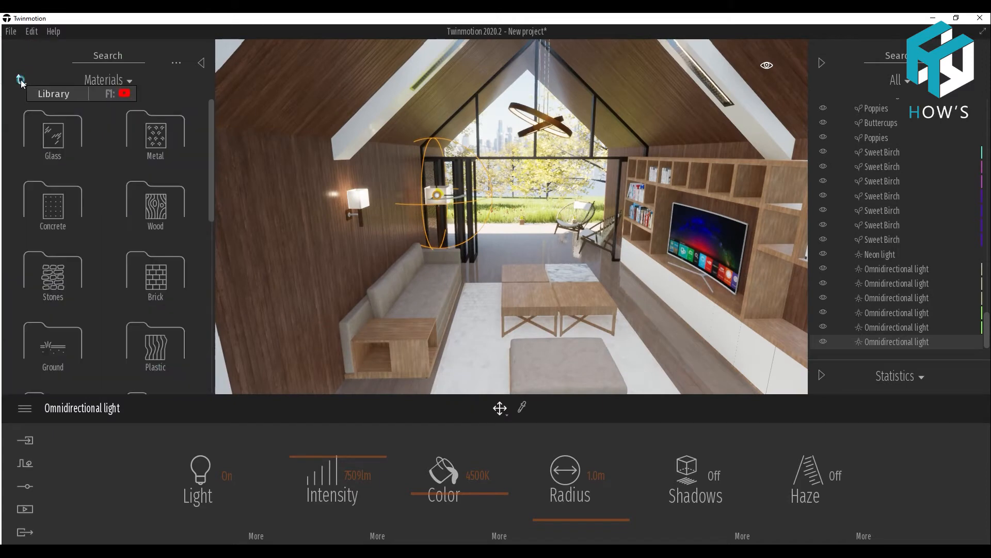
pyautogui.click(162, 205)
pyautogui.moveTo(128, 195); pyautogui.dragTo(465, 136)
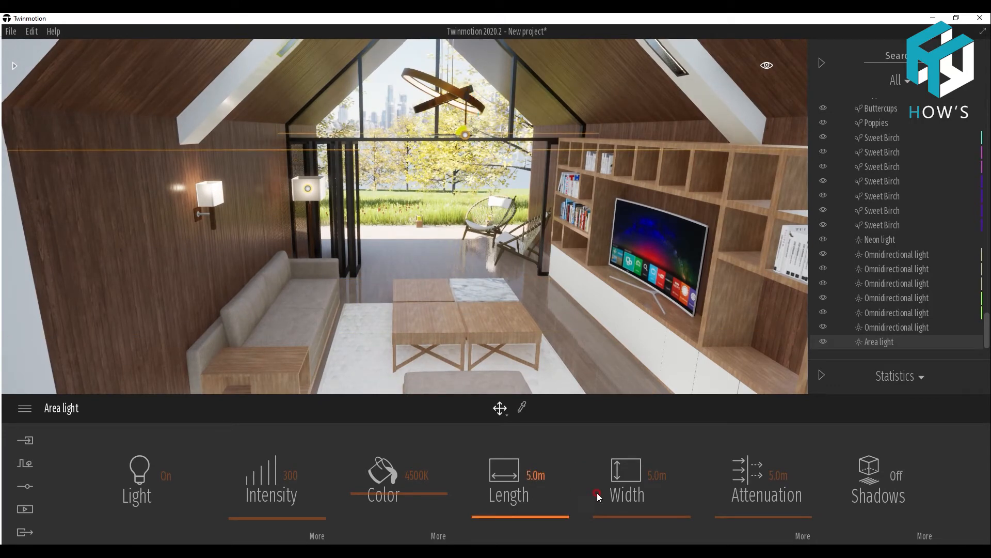
# Step: Set the area light's length to 4.6 m and width to 16 m, and shift it sideways across the room
pyautogui.moveTo(539, 517); pyautogui.dragTo(537, 517)
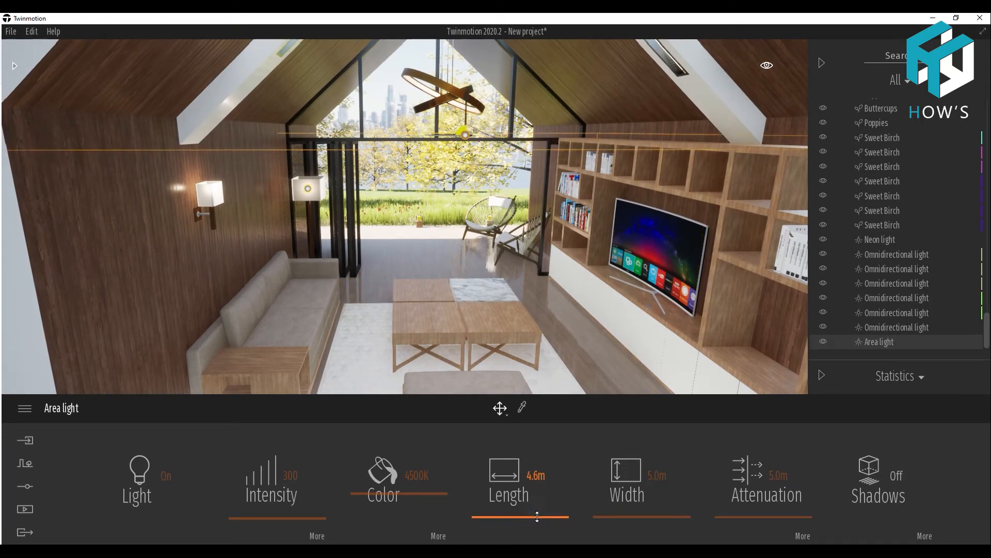
pyautogui.moveTo(606, 518)
pyautogui.mouseDown()
pyautogui.moveTo(604, 495)
pyautogui.moveTo(598, 501)
pyautogui.mouseUp()
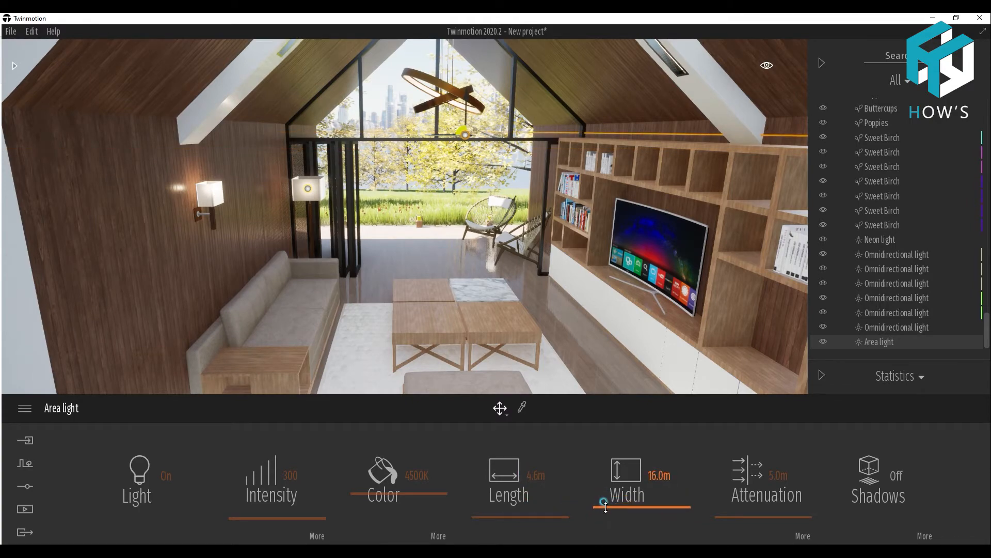
pyautogui.scroll(-5, 423, 205)
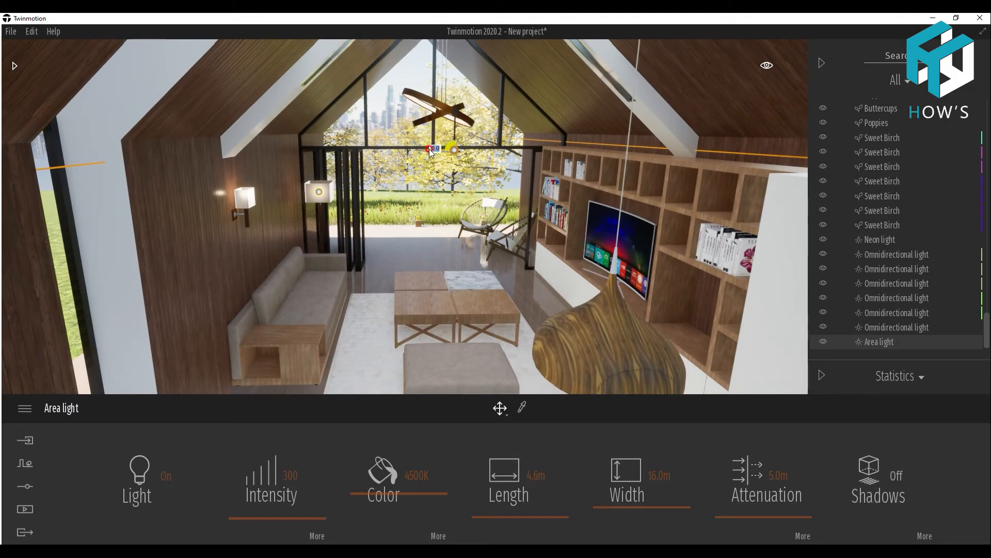
pyautogui.moveTo(431, 152); pyautogui.dragTo(461, 234)
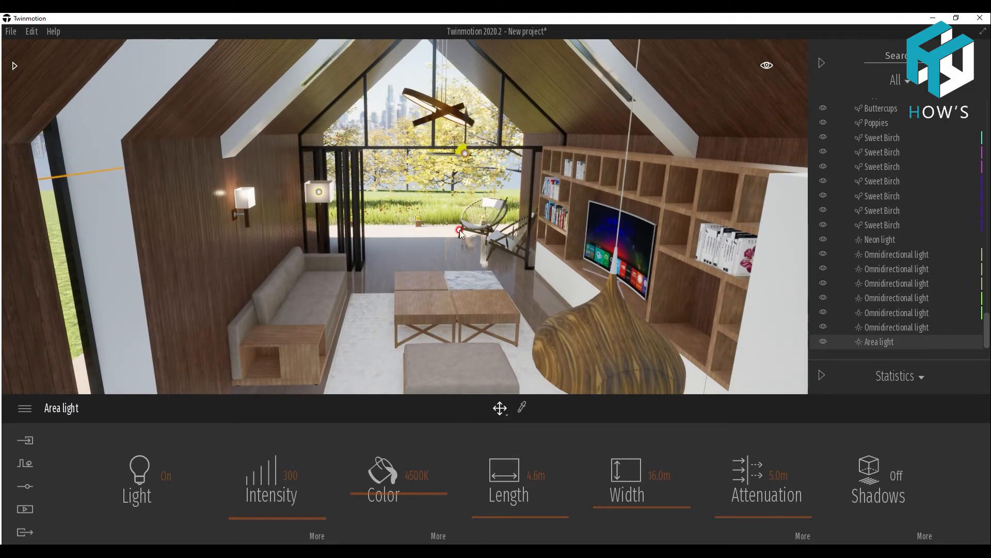
# Step: Try several higher intensities for the area light, including 10000 and 100000
pyautogui.moveTo(272, 465); pyautogui.dragTo(283, 467)
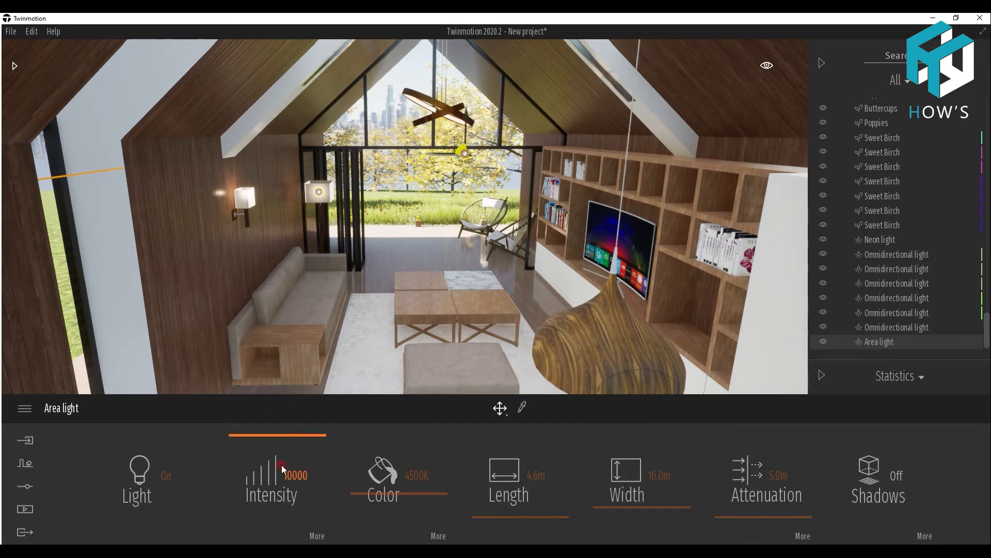
pyautogui.click(294, 475)
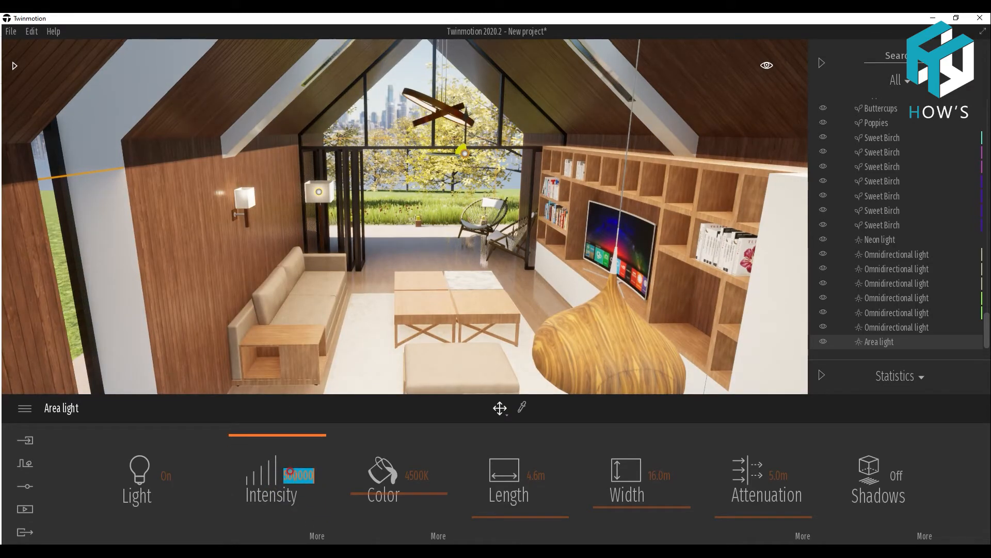
pyautogui.write('30000')
pyautogui.press('Return')
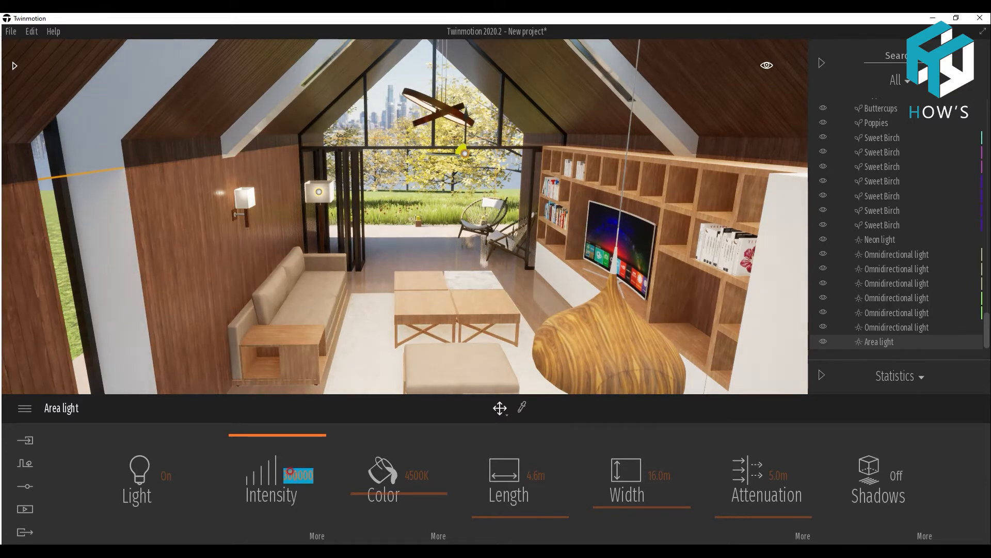
pyautogui.write('1')
pyautogui.press('Return')
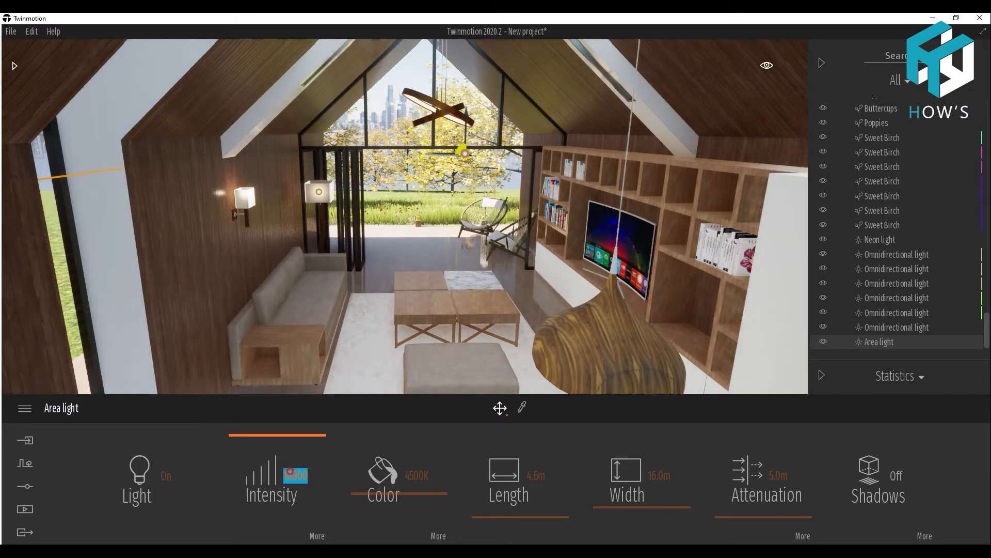
pyautogui.write('100000')
pyautogui.press('Return')
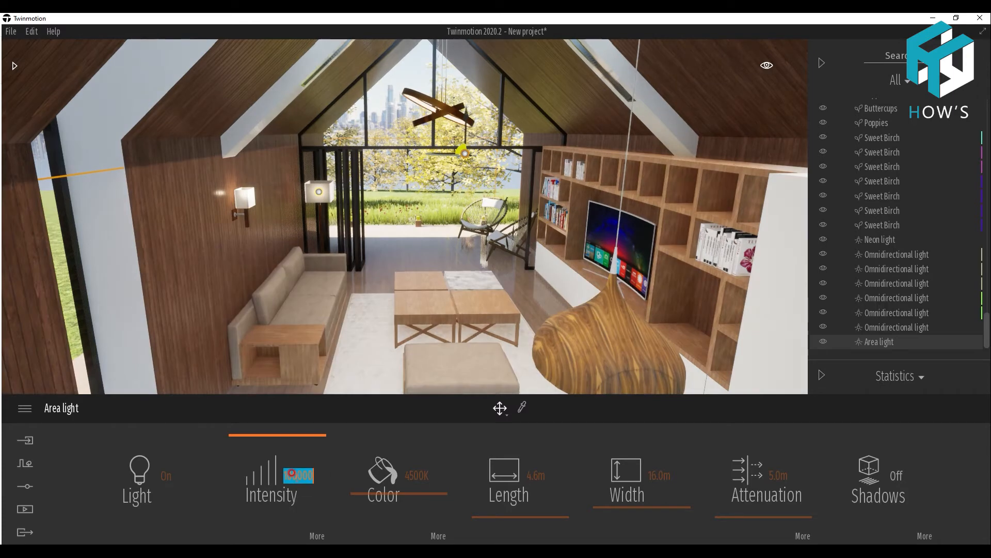
# Step: Set the area light's intensity to 50000 and raise the light about 0.02 m
pyautogui.write('50000')
pyautogui.press('Return')
pyautogui.click(461, 149)
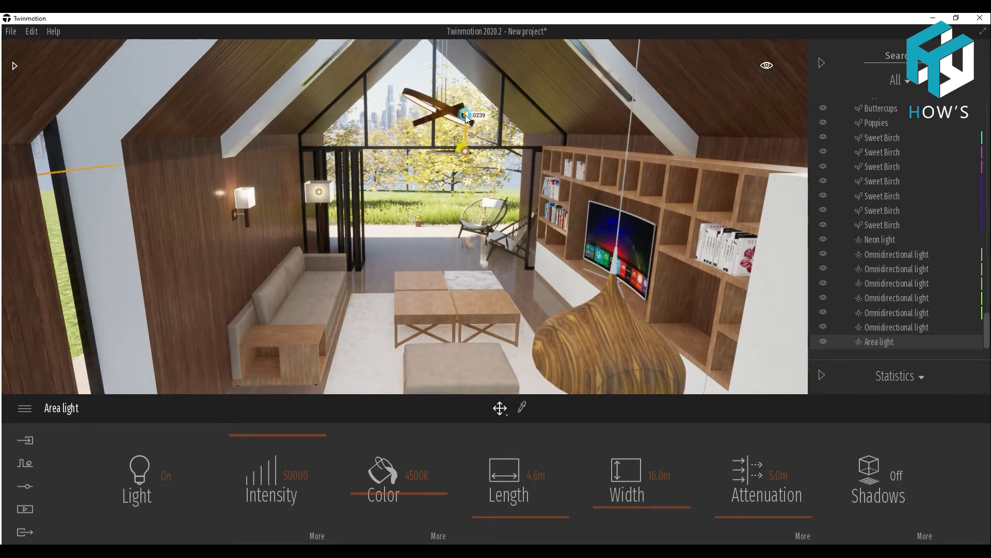
pyautogui.moveTo(461, 150); pyautogui.dragTo(465, 149, button='right')
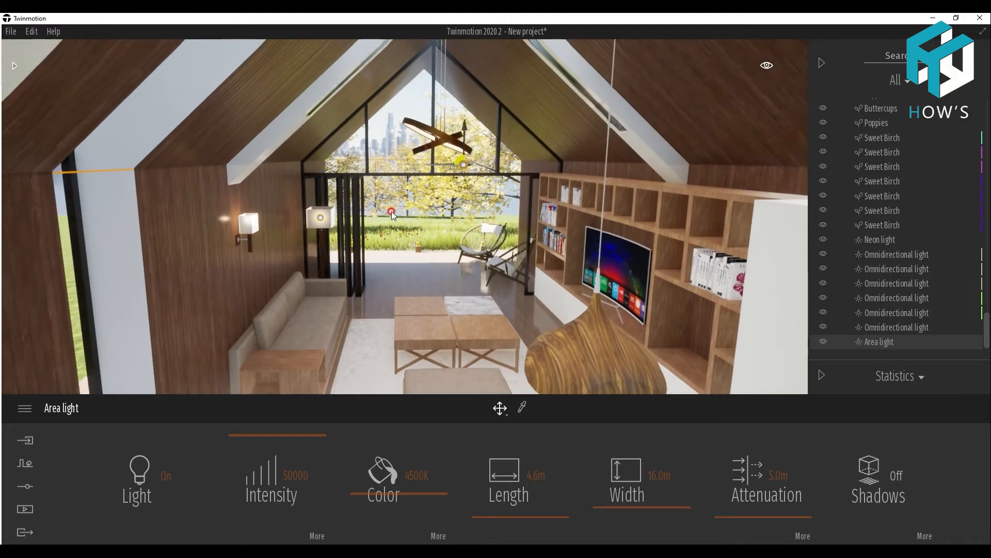
# Step: Return to the saved kitchen image, sample the floor's Ash 03 D material and set its reflection to 49%
pyautogui.moveTo(399, 219); pyautogui.dragTo(289, 330, button='right')
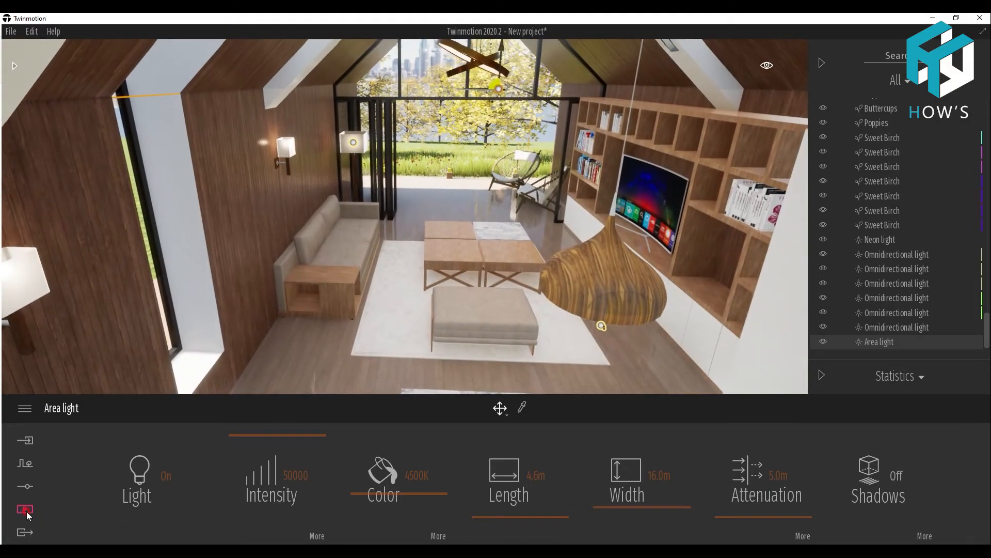
pyautogui.click(26, 510)
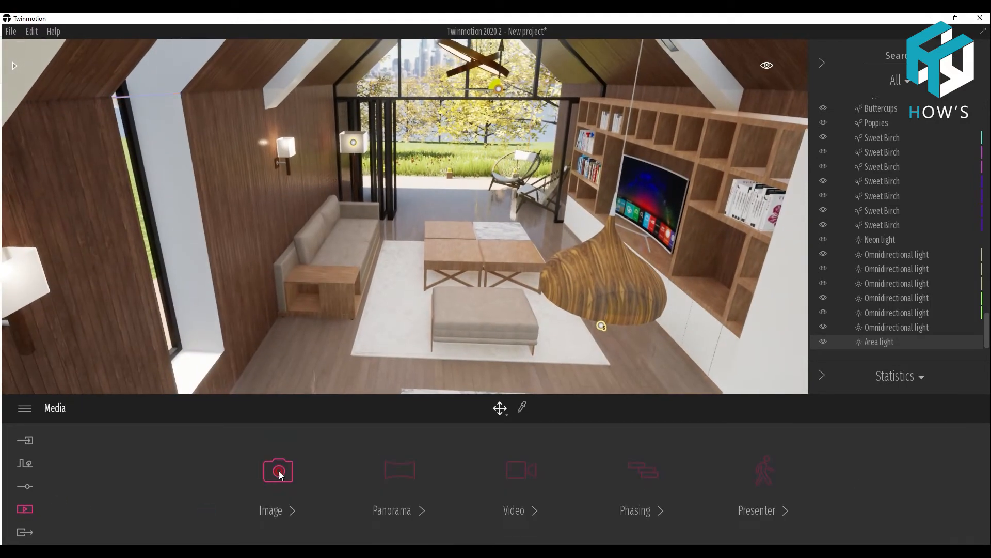
pyautogui.click(279, 471)
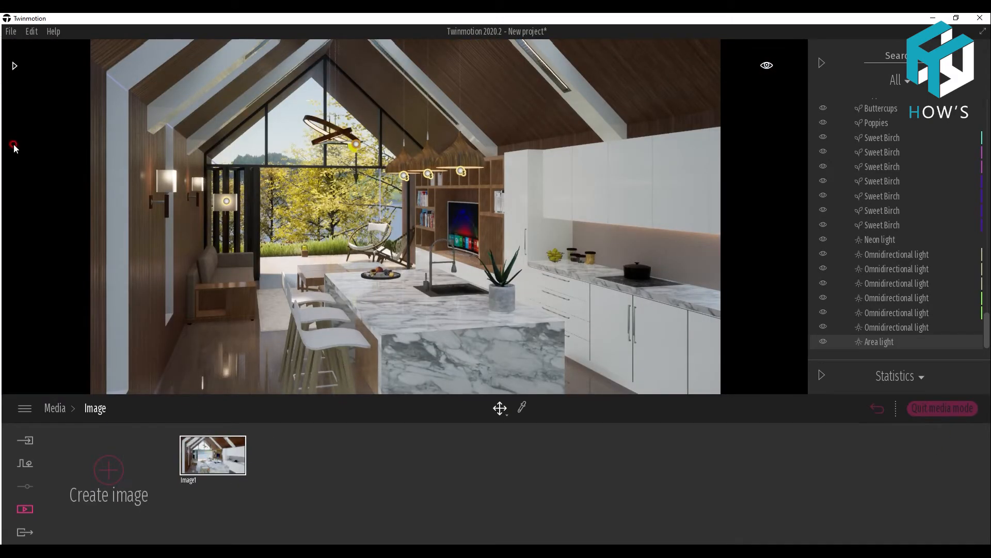
pyautogui.click(15, 67)
pyautogui.click(522, 407)
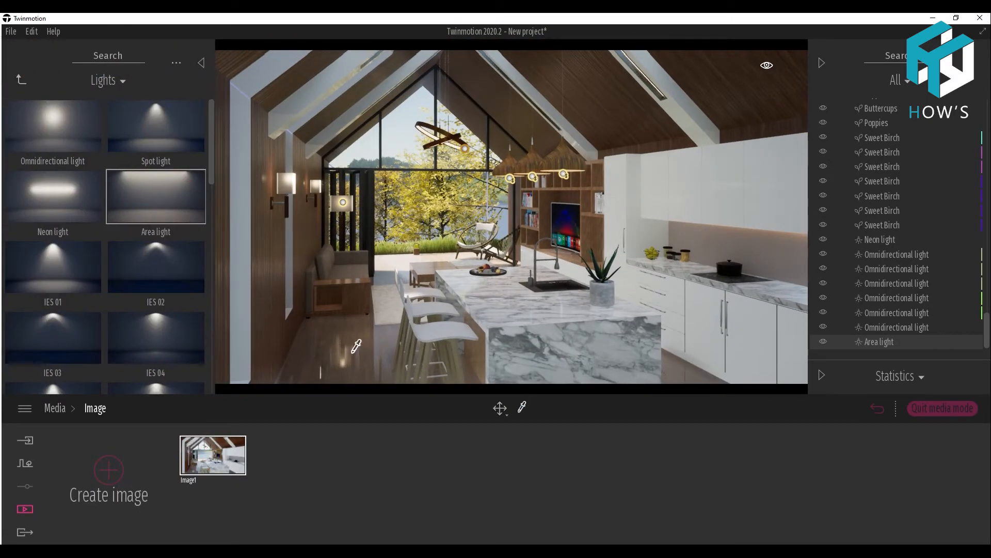
pyautogui.click(357, 346)
pyautogui.moveTo(495, 472); pyautogui.dragTo(492, 474)
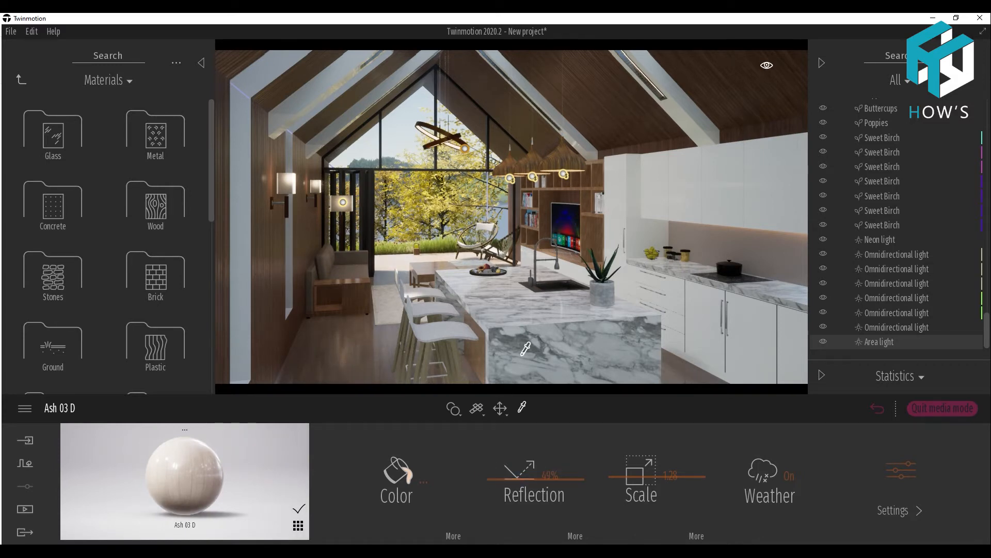
# Step: In Image1's lighting settings, lower the exposure slightly and fine-tune the white balance to about 7319K
pyautogui.click(24, 508)
pyautogui.click(287, 477)
pyautogui.click(241, 483)
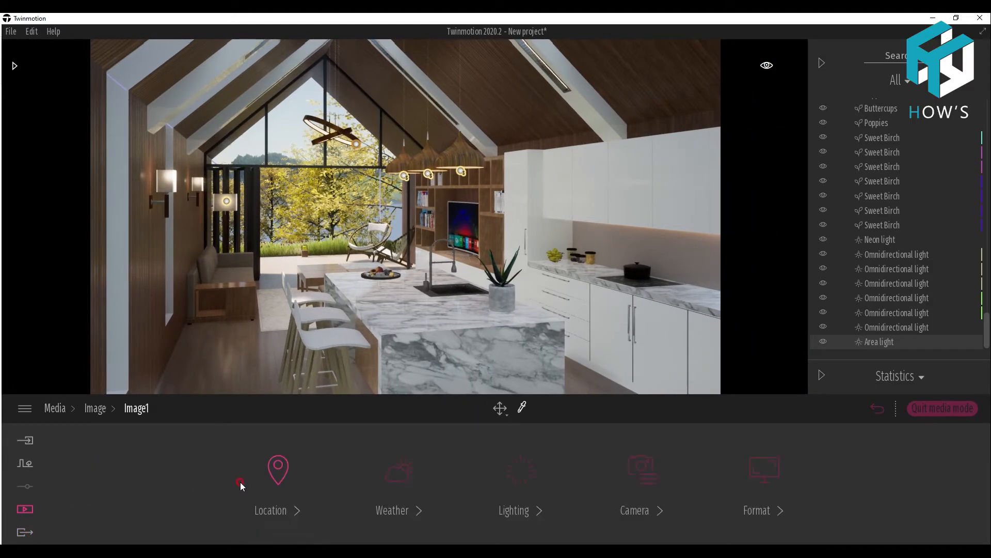
pyautogui.click(516, 475)
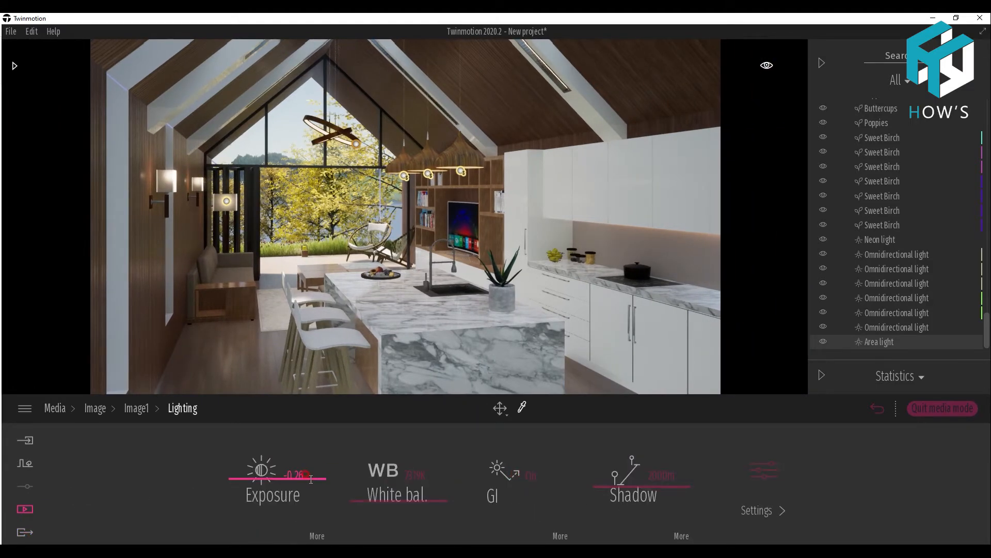
pyautogui.click(241, 478)
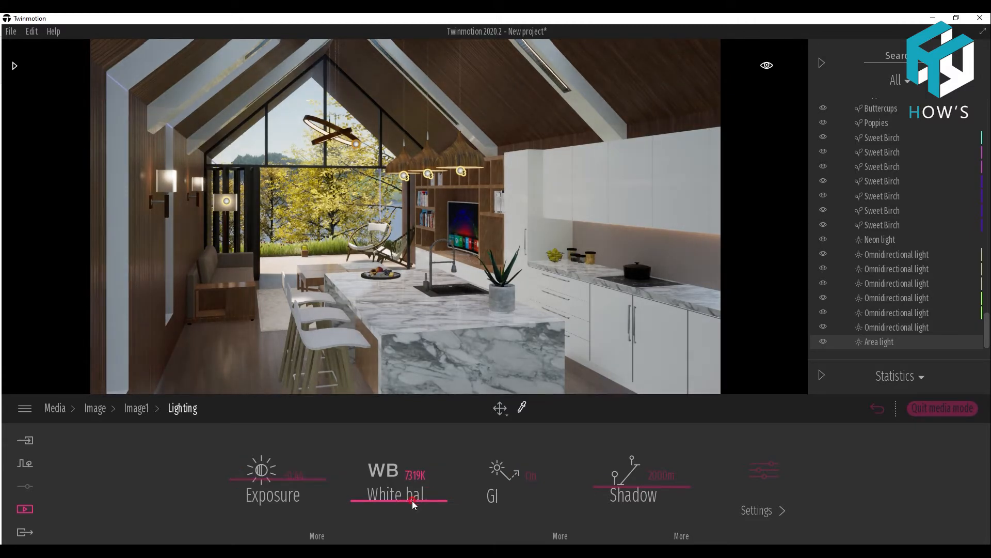
pyautogui.click(412, 500)
# Step: Apply the Blue Tint color gradient in the visual effects of Image1's camera settings
pyautogui.click(764, 476)
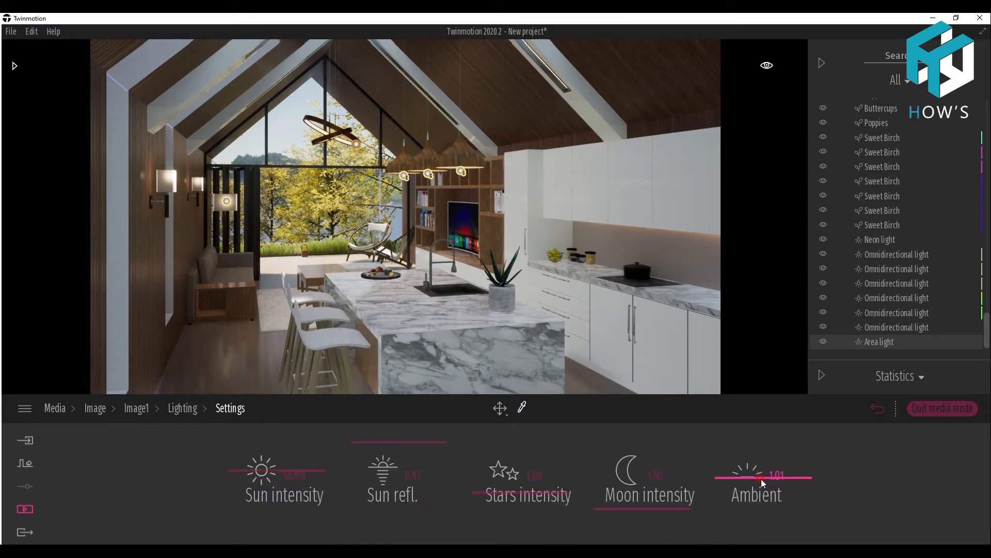
pyautogui.click(136, 408)
pyautogui.click(638, 470)
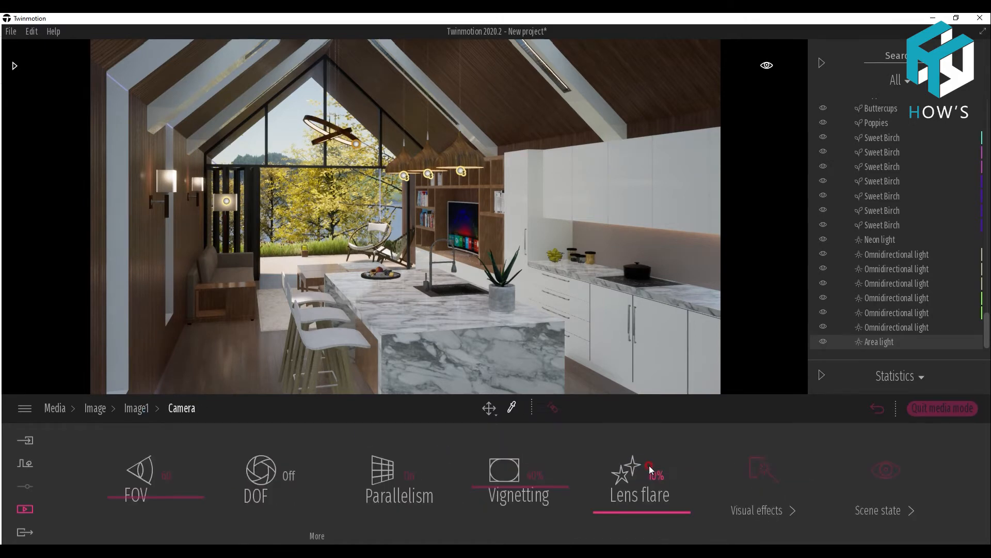
pyautogui.click(759, 470)
pyautogui.click(333, 470)
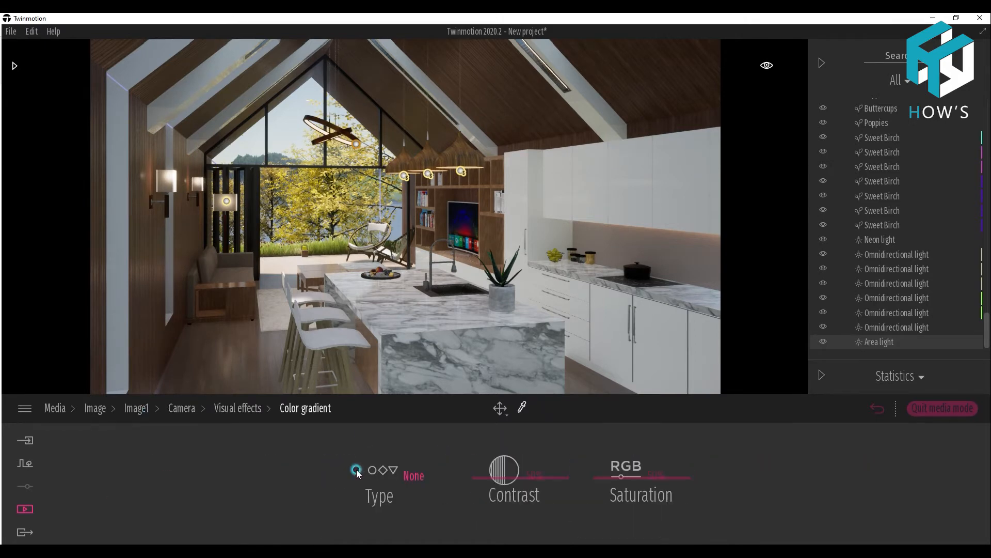
pyautogui.click(415, 476)
pyautogui.scroll(-3, 543, 361)
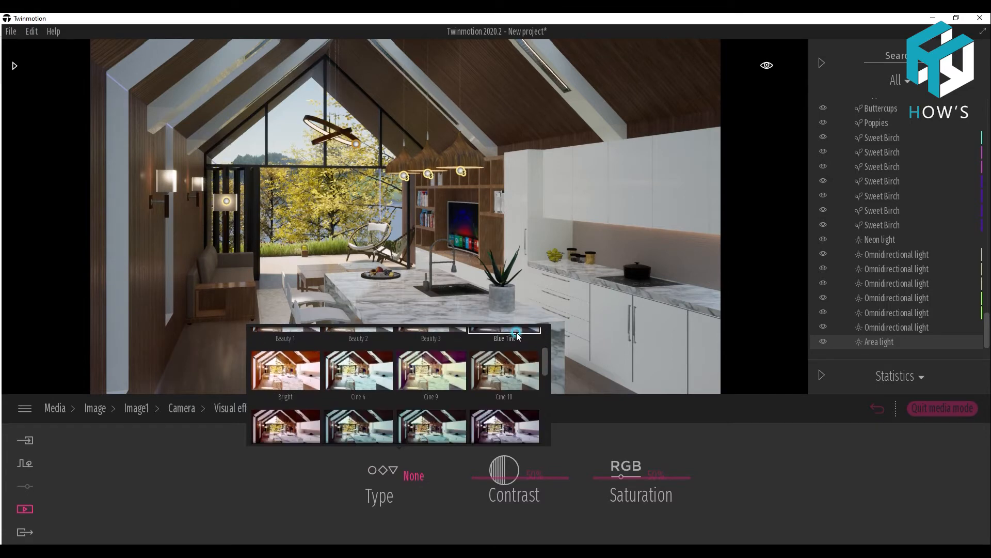
pyautogui.click(517, 334)
# Step: Set the color gradient's contrast to 61% and its saturation to 45%
pyautogui.moveTo(486, 480); pyautogui.dragTo(484, 475)
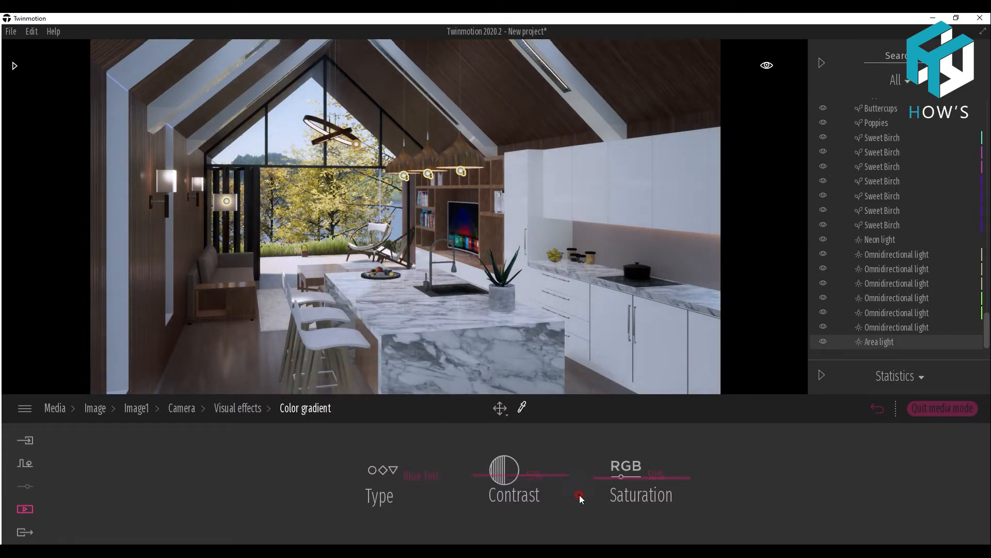
pyautogui.moveTo(608, 478); pyautogui.dragTo(600, 483)
pyautogui.moveTo(479, 474); pyautogui.dragTo(482, 458)
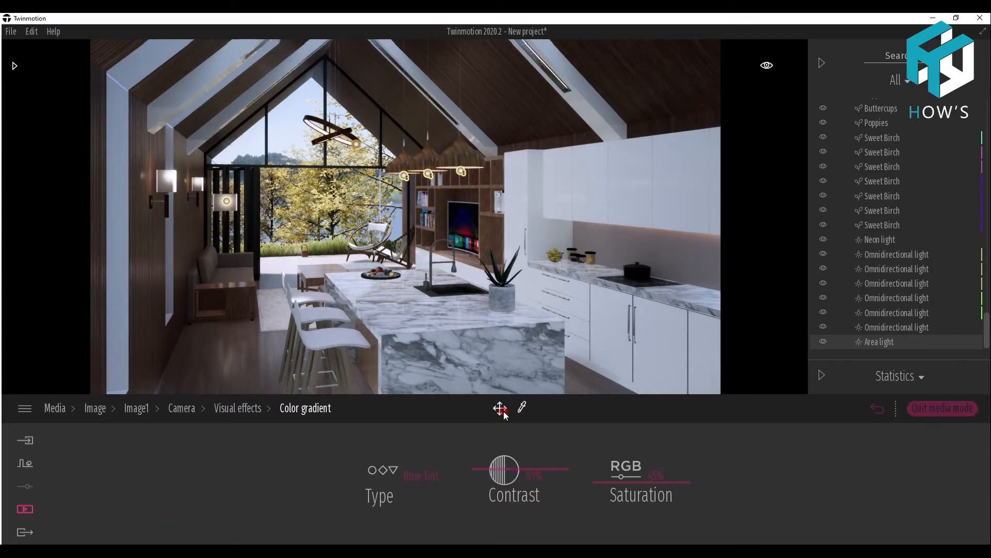
pyautogui.click(352, 148)
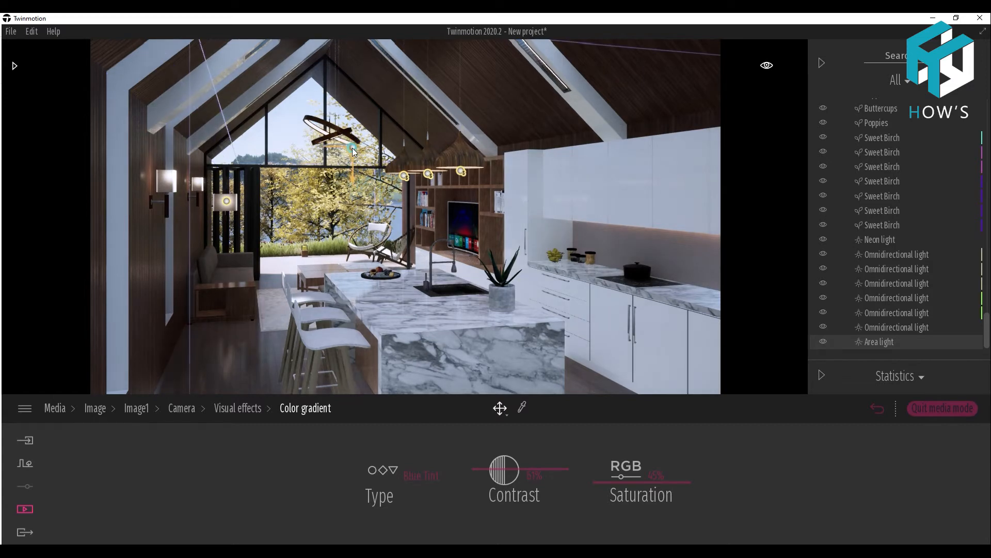
pyautogui.click(31, 31)
pyautogui.click(39, 47)
pyautogui.click(31, 30)
pyautogui.click(39, 46)
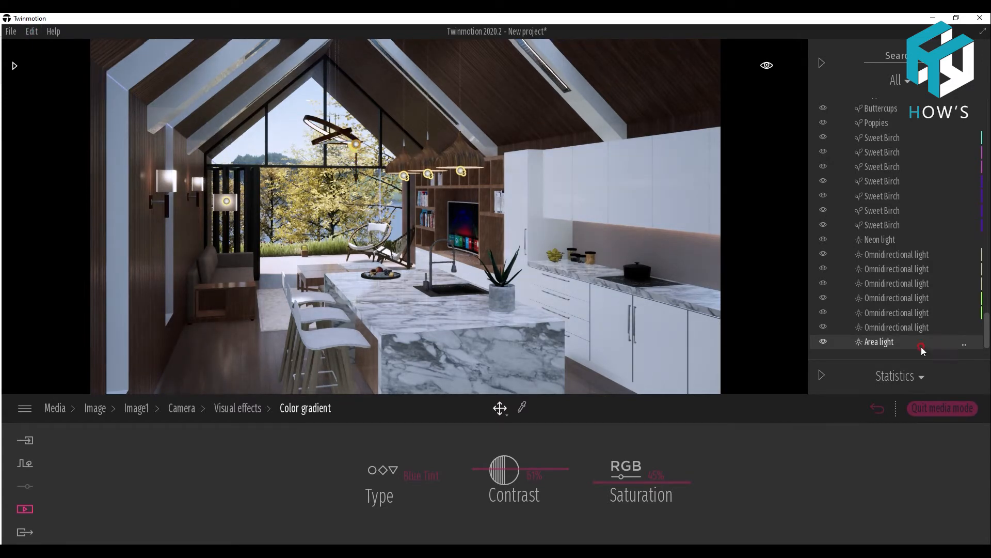
# Step: Leave media mode, select the area light and enter a new value for its intensity
pyautogui.click(943, 408)
pyautogui.click(888, 327)
pyautogui.click(878, 341)
pyautogui.click(278, 472)
pyautogui.doubleClick(282, 477)
pyautogui.click(284, 472)
pyautogui.write('7')
pyautogui.press('Return')
# Step: Return to the saved kitchen image, sample the Glossy plastic material and set its reflection to 77%
pyautogui.click(25, 509)
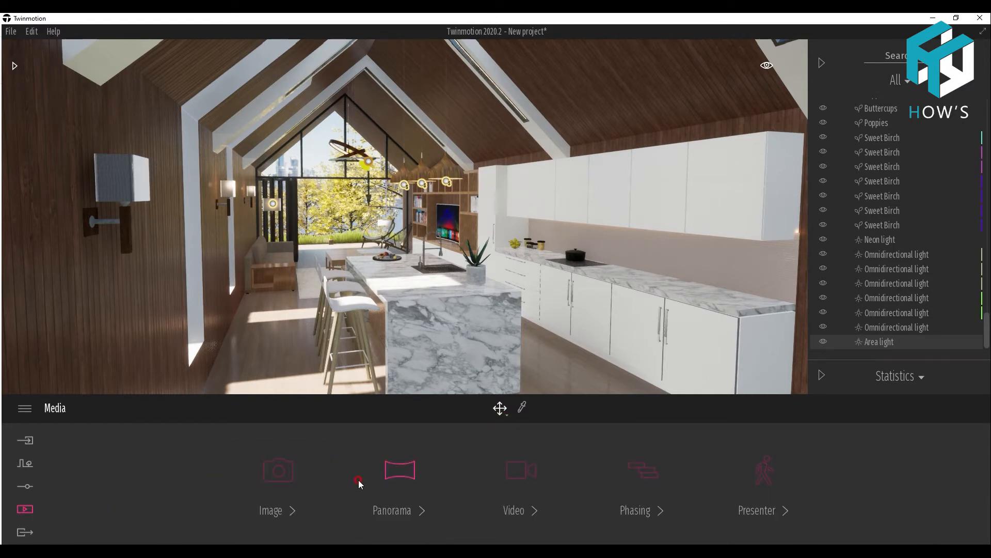
pyautogui.click(280, 471)
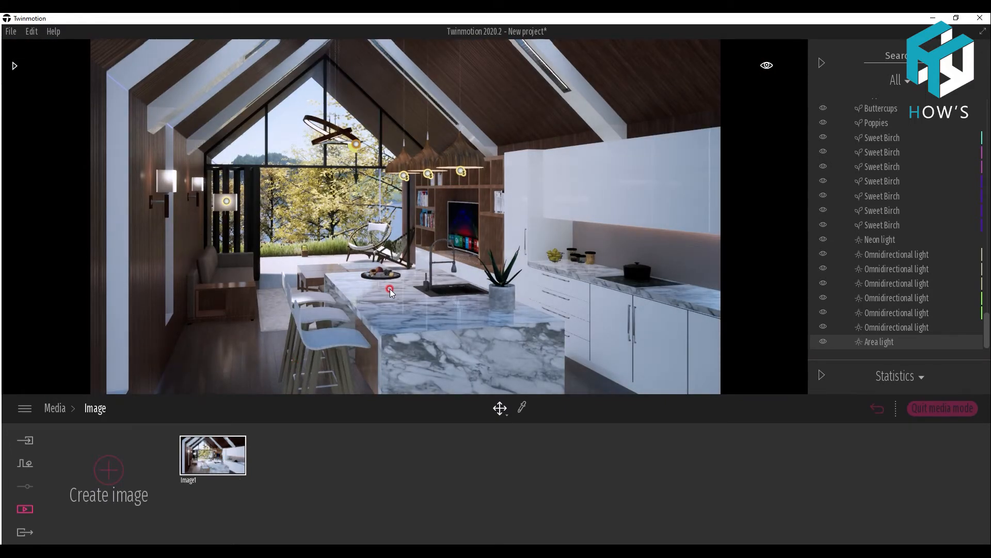
pyautogui.click(521, 407)
pyautogui.click(480, 356)
pyautogui.click(493, 450)
pyautogui.moveTo(494, 452)
pyautogui.mouseDown()
pyautogui.moveTo(497, 445)
pyautogui.moveTo(496, 456)
pyautogui.mouseUp()
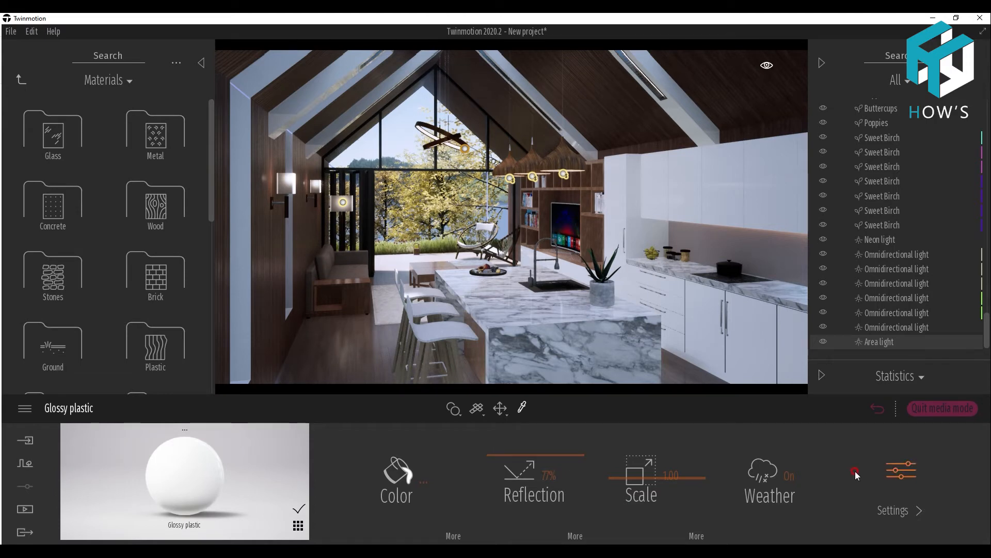
# Step: Set the smog to about 34% in Image1's weather effects
pyautogui.click(33, 508)
pyautogui.click(278, 471)
pyautogui.click(228, 465)
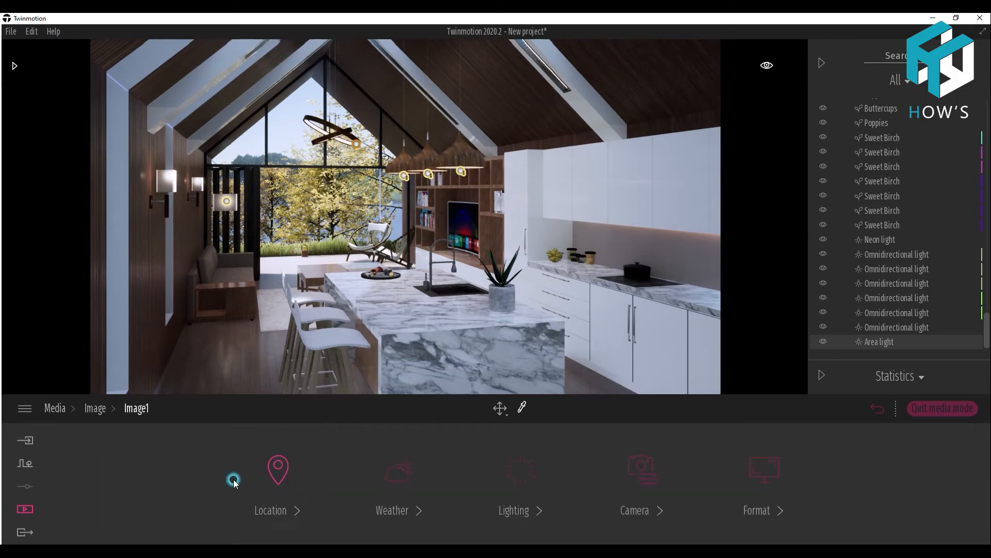
pyautogui.click(405, 480)
pyautogui.click(932, 467)
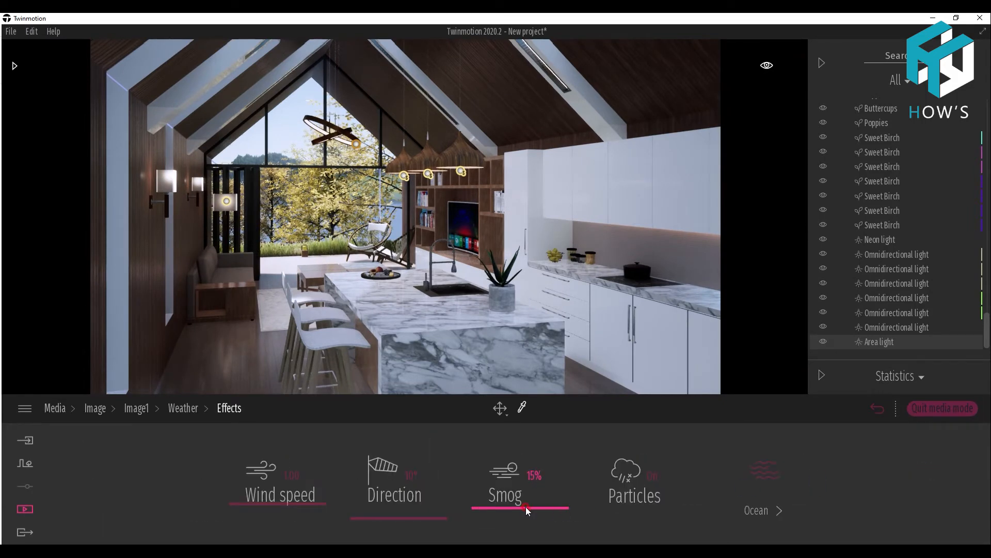
pyautogui.moveTo(527, 475)
pyautogui.mouseDown()
pyautogui.moveTo(527, 446)
pyautogui.moveTo(531, 490)
pyautogui.mouseUp()
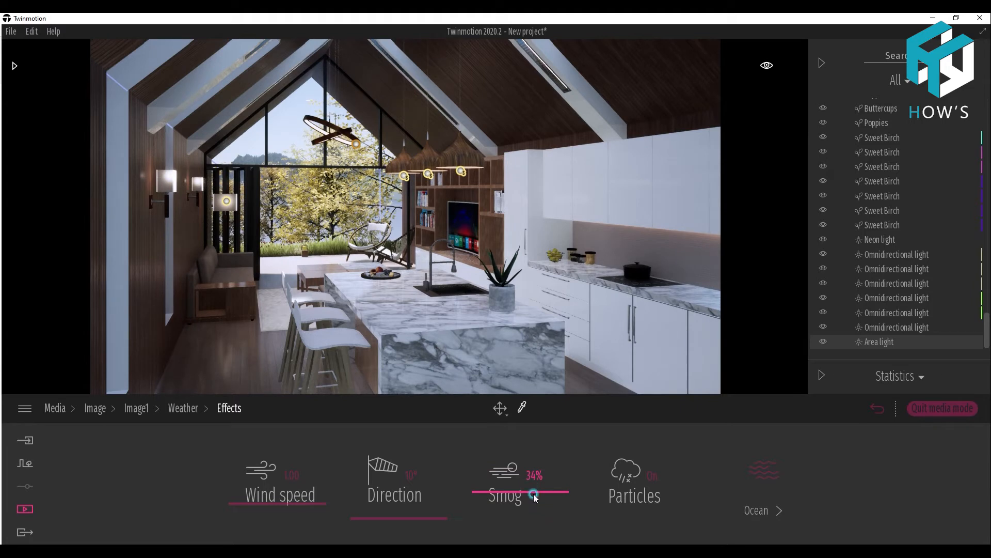
# Step: Set the nearest wall lamp's omnidirectional light to 7147 lm, with a wider radius and its shadows on
pyautogui.click(26, 464)
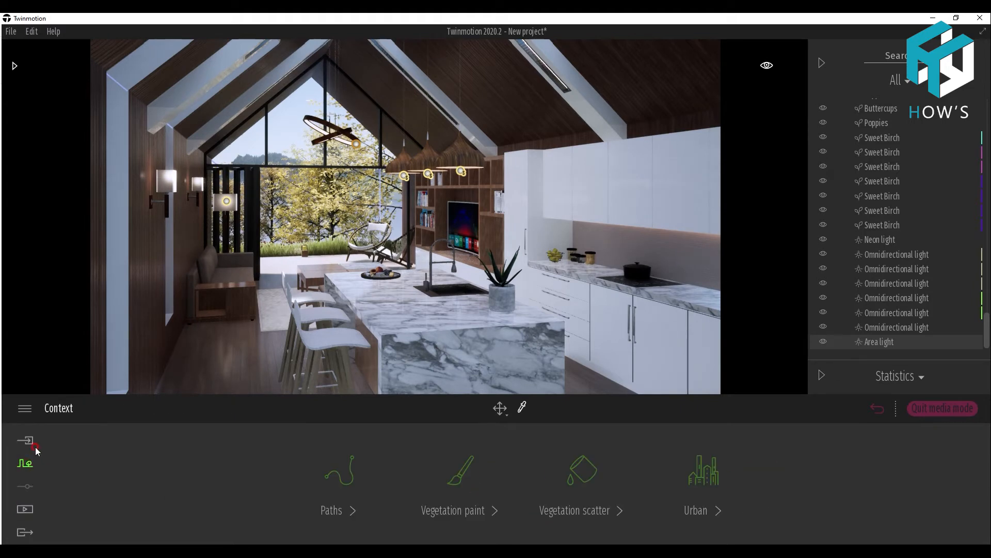
pyautogui.click(26, 509)
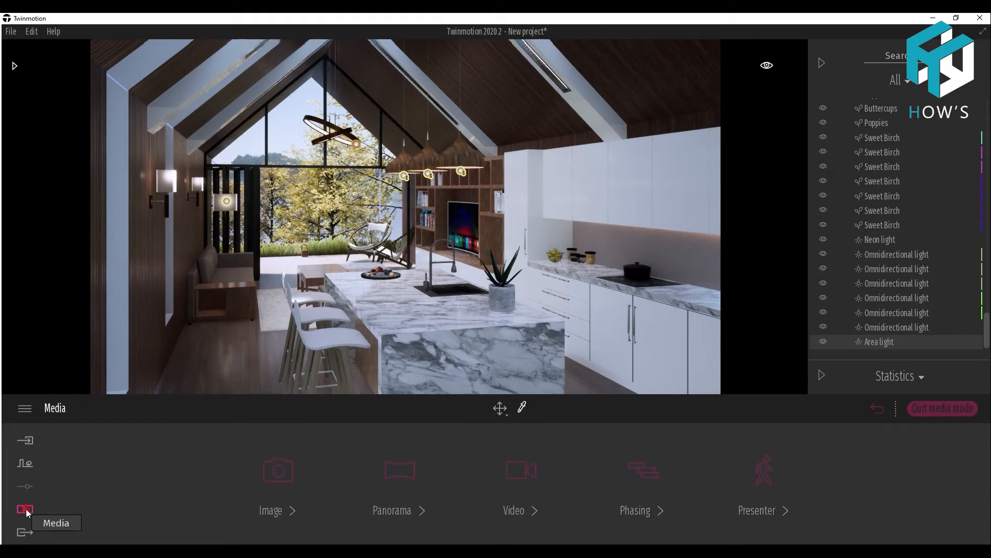
pyautogui.click(897, 298)
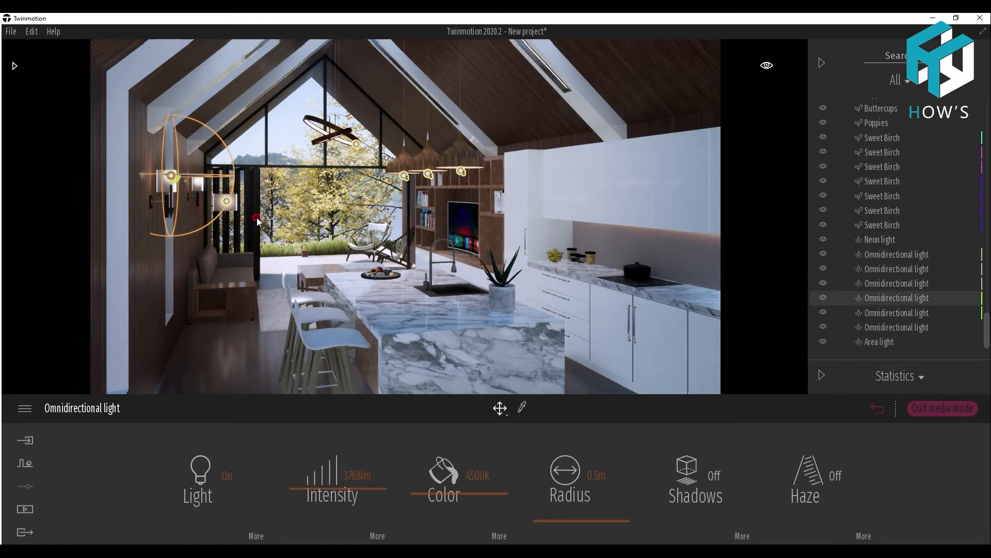
pyautogui.moveTo(319, 488); pyautogui.dragTo(317, 452)
pyautogui.click(536, 520)
pyautogui.moveTo(536, 519); pyautogui.dragTo(537, 521)
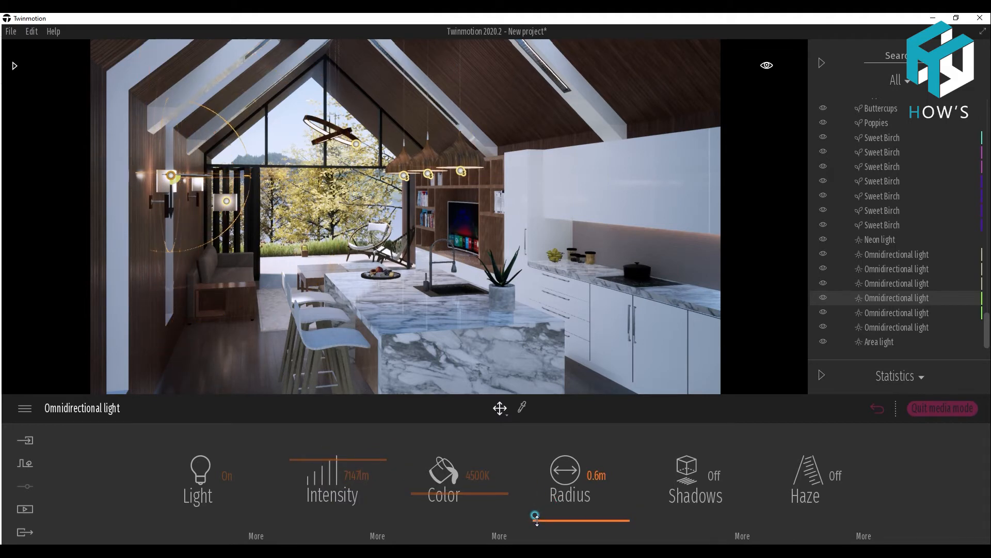
pyautogui.click(595, 475)
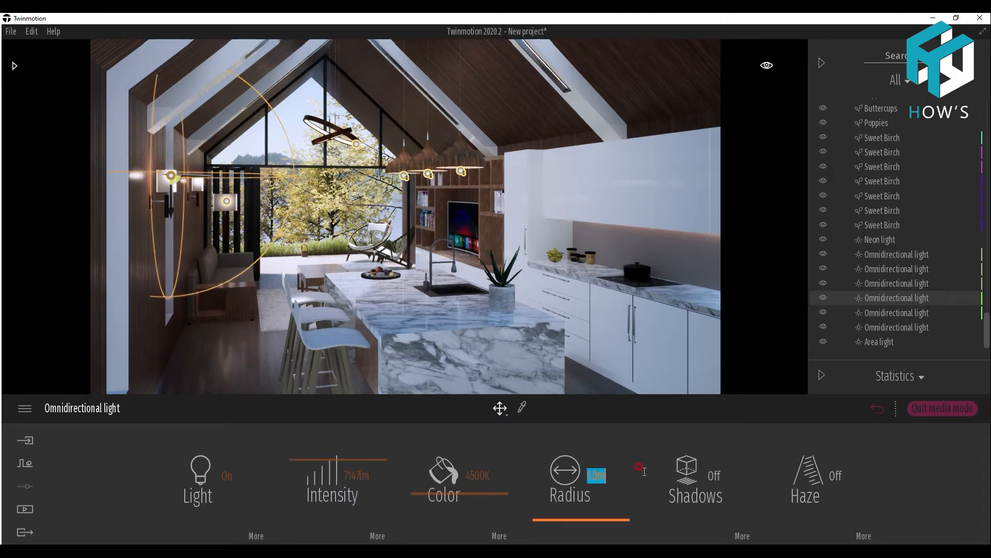
pyautogui.click(715, 475)
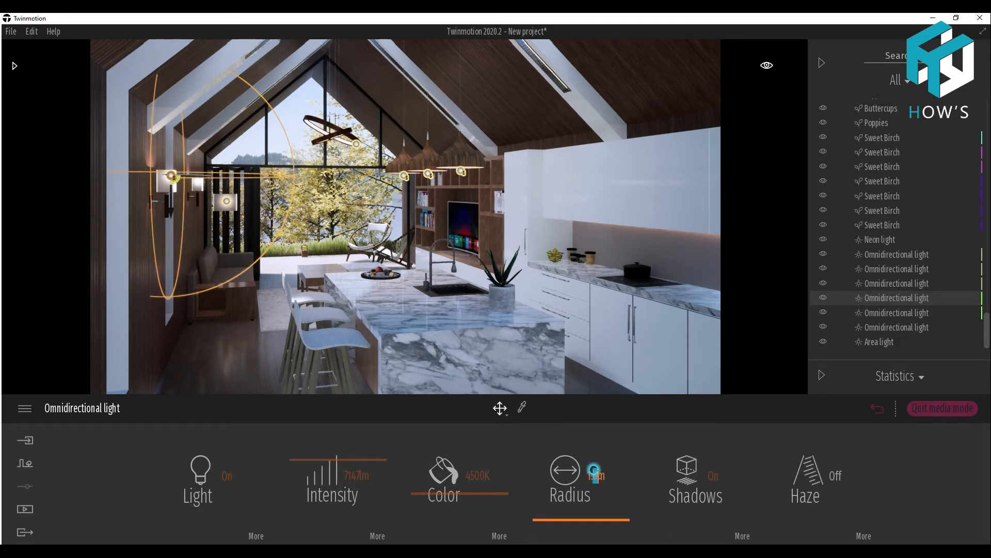
pyautogui.click(595, 473)
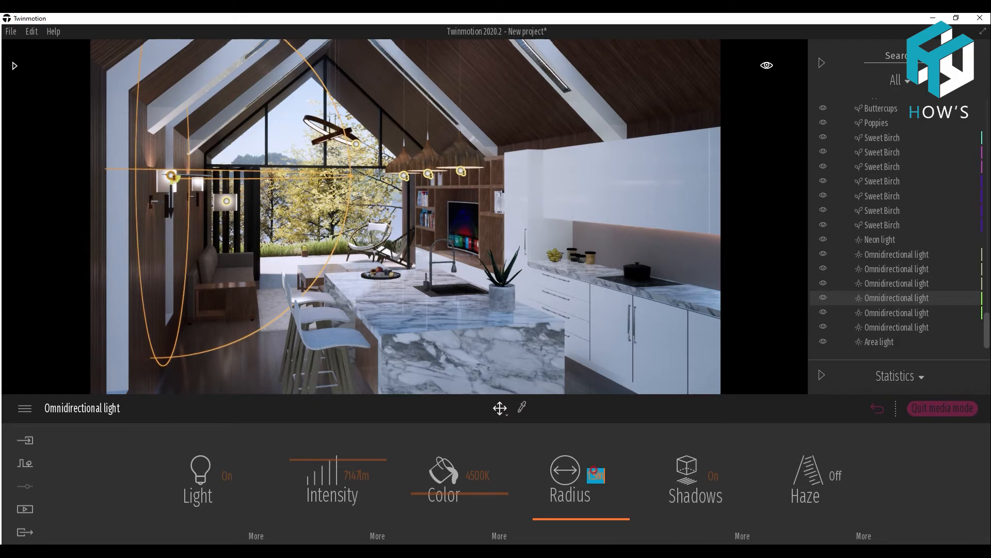
# Step: Select the three omnidirectional lights of the pendant lamps, raise them slightly and set their intensity to 6664 lm
pyautogui.click(462, 172)
pyautogui.click(428, 174)
pyautogui.click(403, 176)
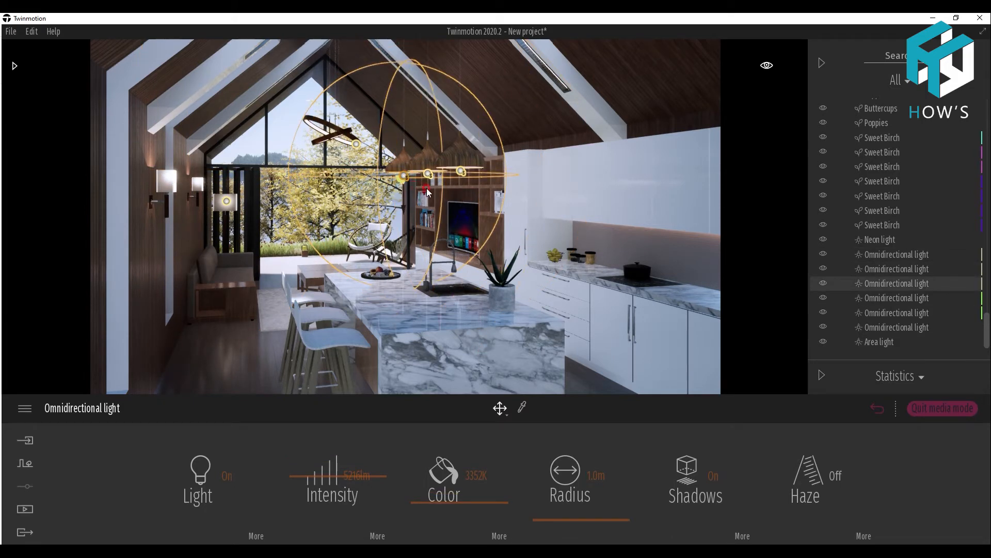
pyautogui.click(883, 269)
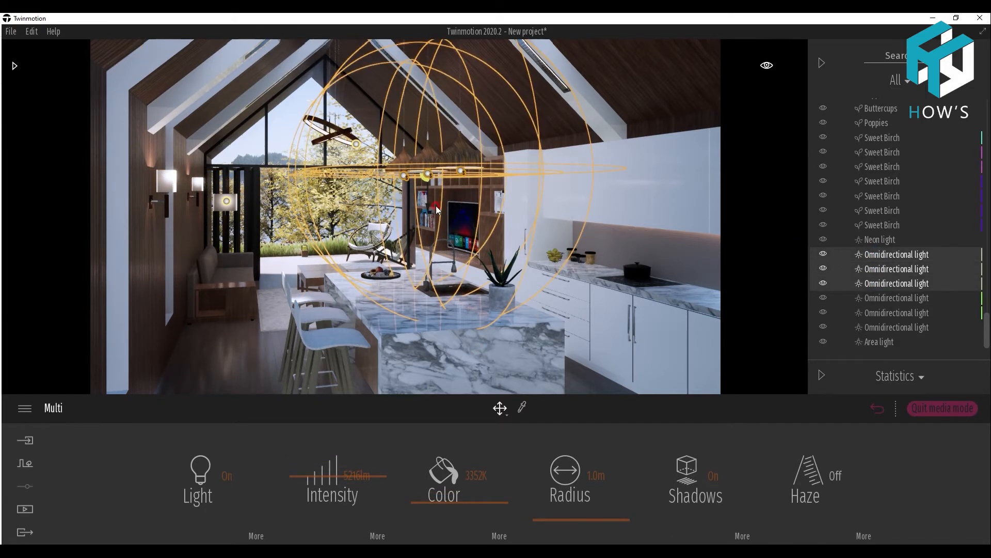
pyautogui.moveTo(428, 211); pyautogui.dragTo(427, 207)
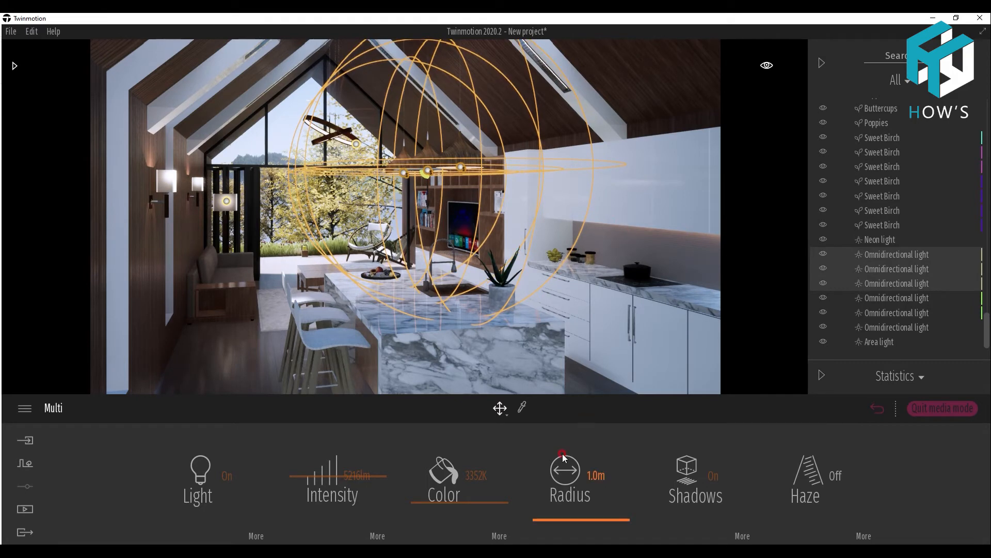
pyautogui.moveTo(302, 467)
pyautogui.mouseDown()
pyautogui.moveTo(303, 403)
pyautogui.moveTo(295, 449)
pyautogui.moveTo(303, 465)
pyautogui.mouseUp()
pyautogui.click(102, 503)
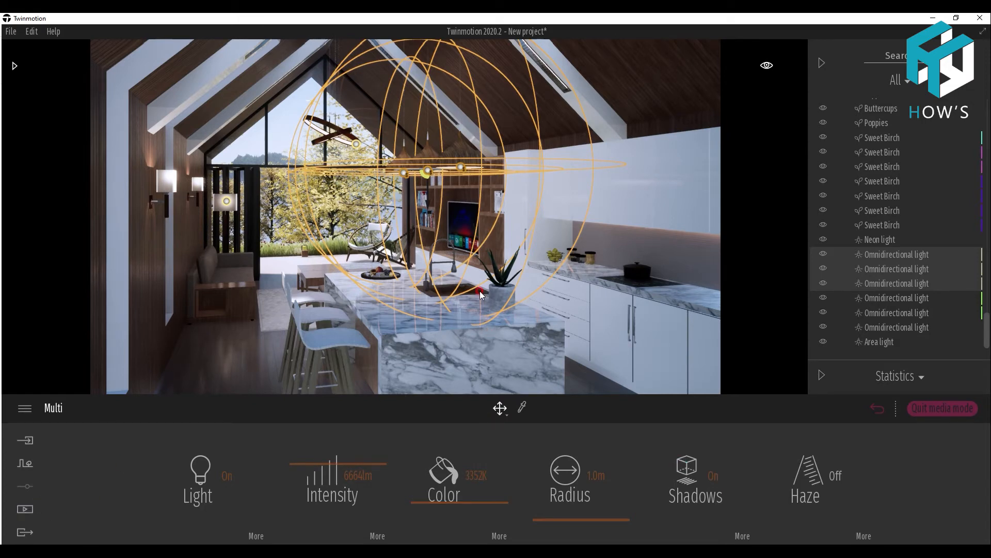
# Step: Delete the three pendant omnidirectional lights and place a Spot light under the nearest pendant lamp instead
pyautogui.rightClick(907, 269)
pyautogui.click(922, 383)
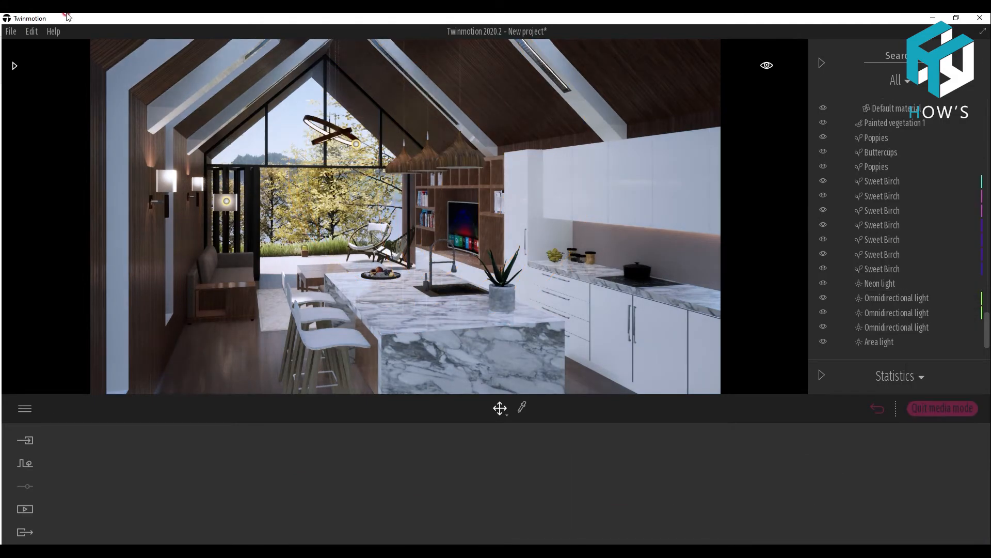
pyautogui.click(14, 65)
pyautogui.click(21, 79)
pyautogui.click(155, 199)
pyautogui.moveTo(155, 126); pyautogui.dragTo(606, 120)
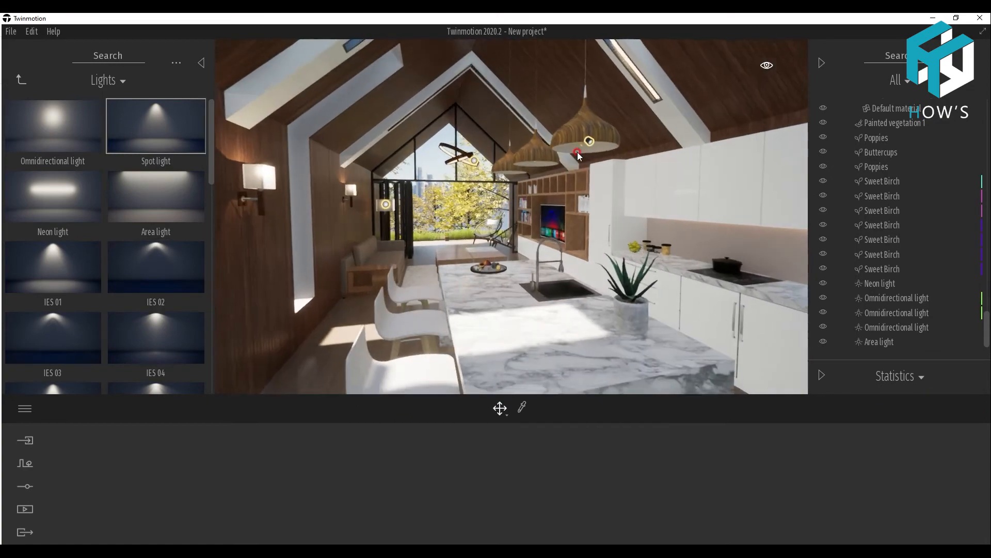
pyautogui.click(663, 59)
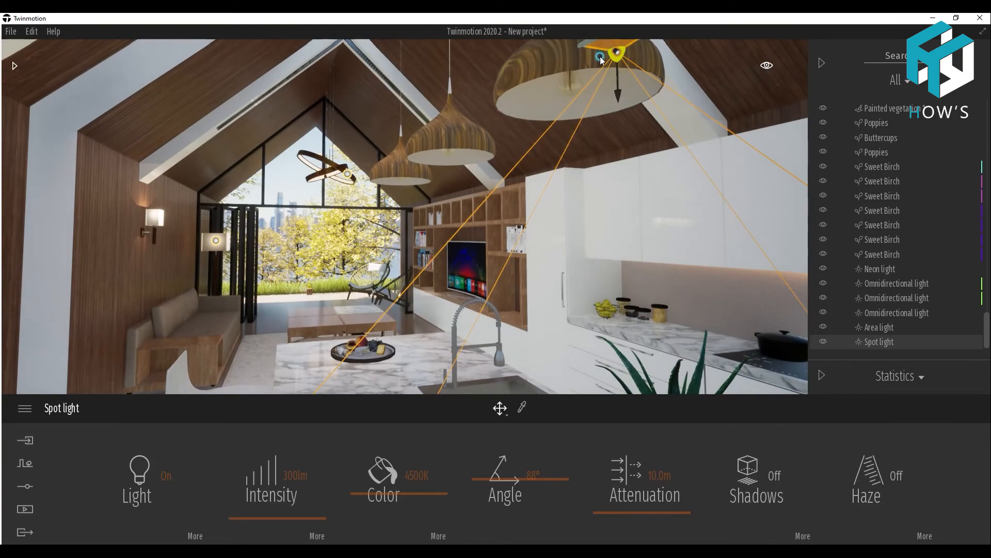
pyautogui.moveTo(603, 93); pyautogui.dragTo(566, 95)
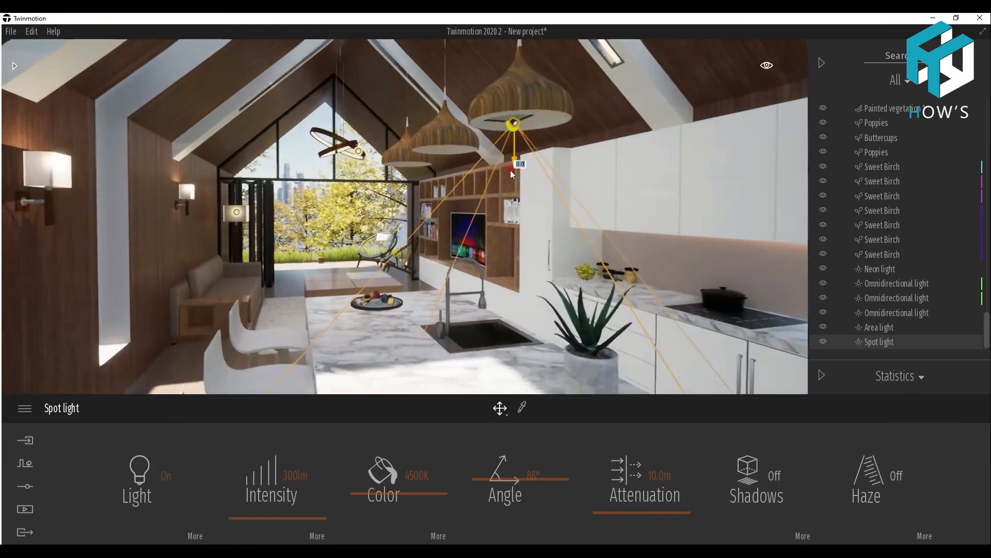
# Step: Set the spot light's attenuation to 3.0 m, turn its shadows on and raise its intensity to 4371 lm
pyautogui.click(651, 473)
pyautogui.click(745, 473)
pyautogui.moveTo(238, 517); pyautogui.dragTo(235, 472)
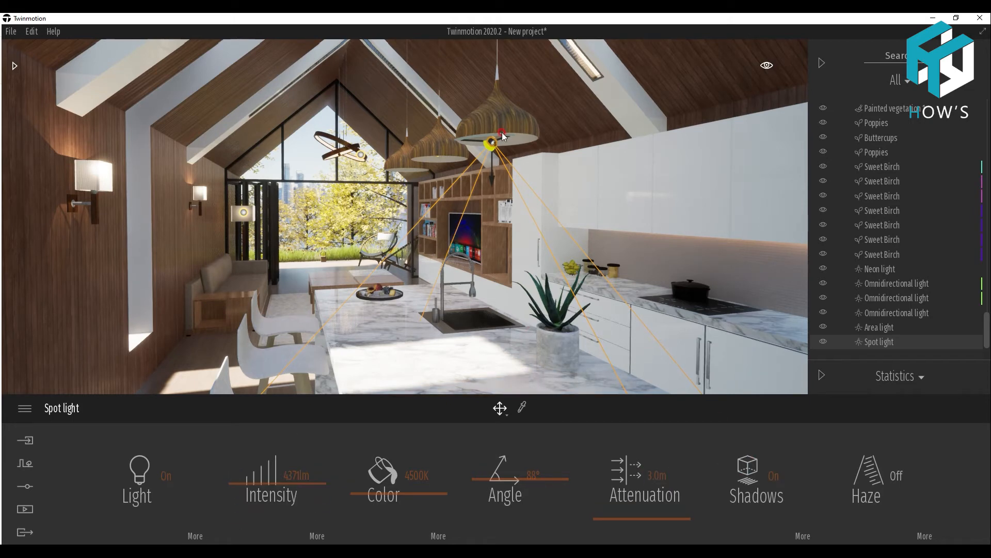
pyautogui.moveTo(507, 143); pyautogui.dragTo(456, 161)
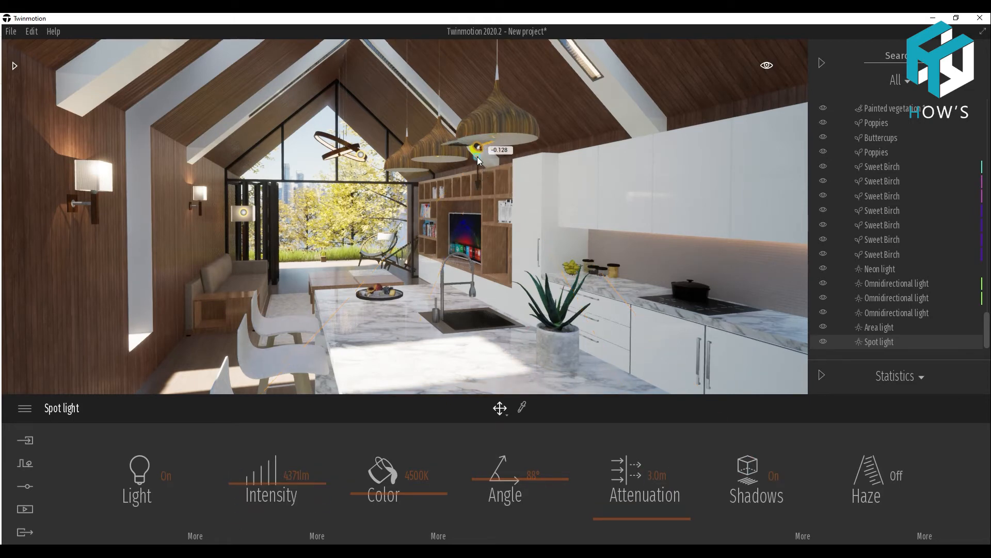
pyautogui.click(32, 31)
pyautogui.click(43, 46)
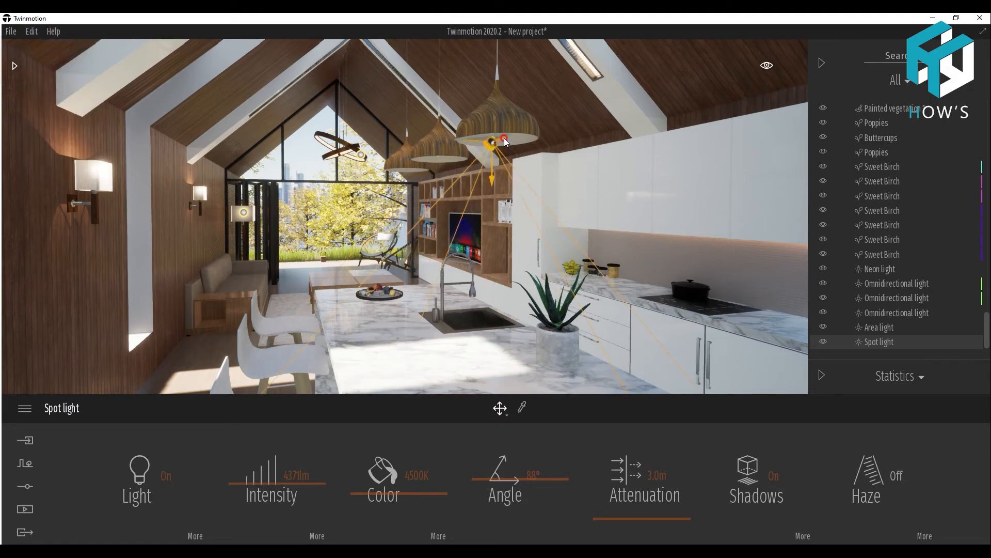
pyautogui.click(32, 31)
pyautogui.click(43, 47)
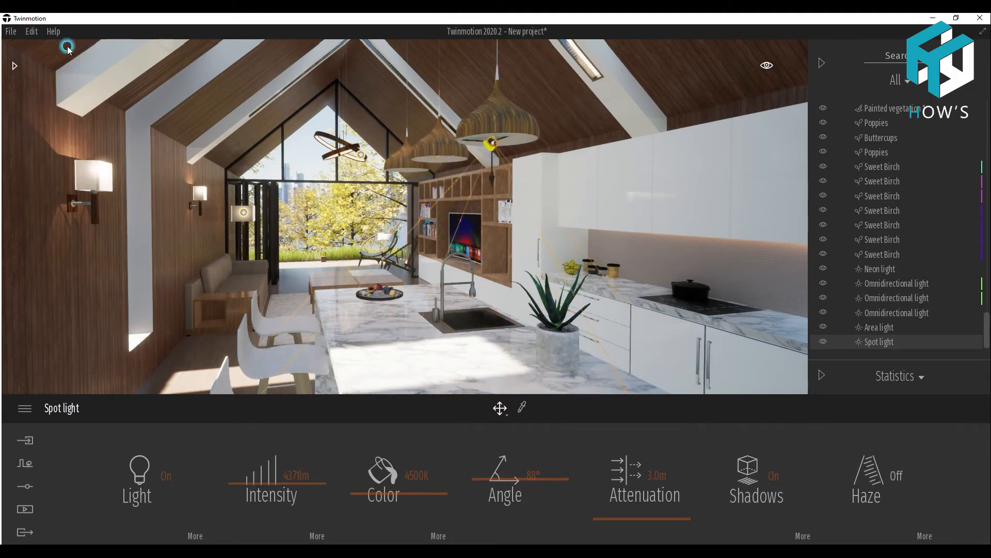
# Step: Copy the spot light along the pendant row as two instances spaced 0.62 m apart
pyautogui.moveTo(506, 142); pyautogui.dragTo(439, 163)
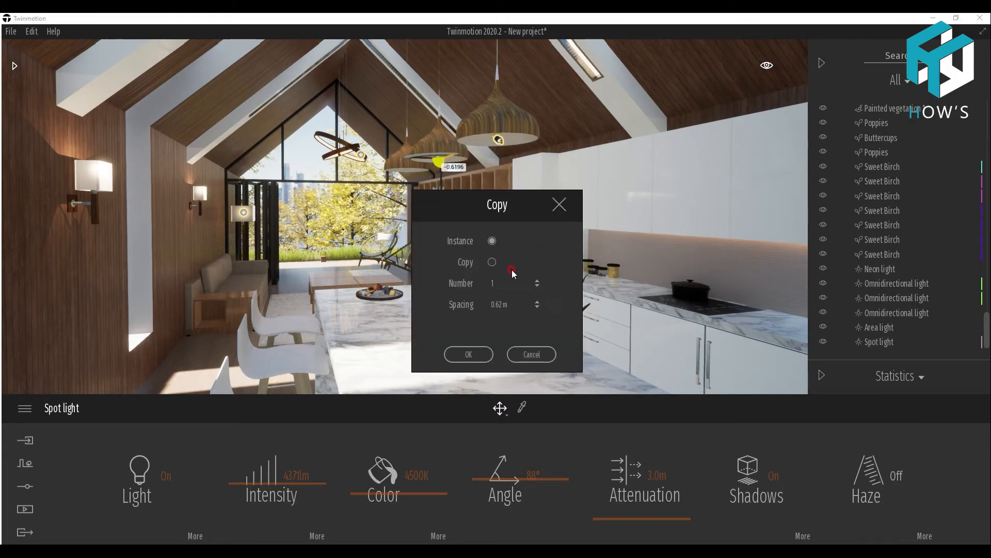
pyautogui.click(468, 354)
pyautogui.scroll(5, 535, 215)
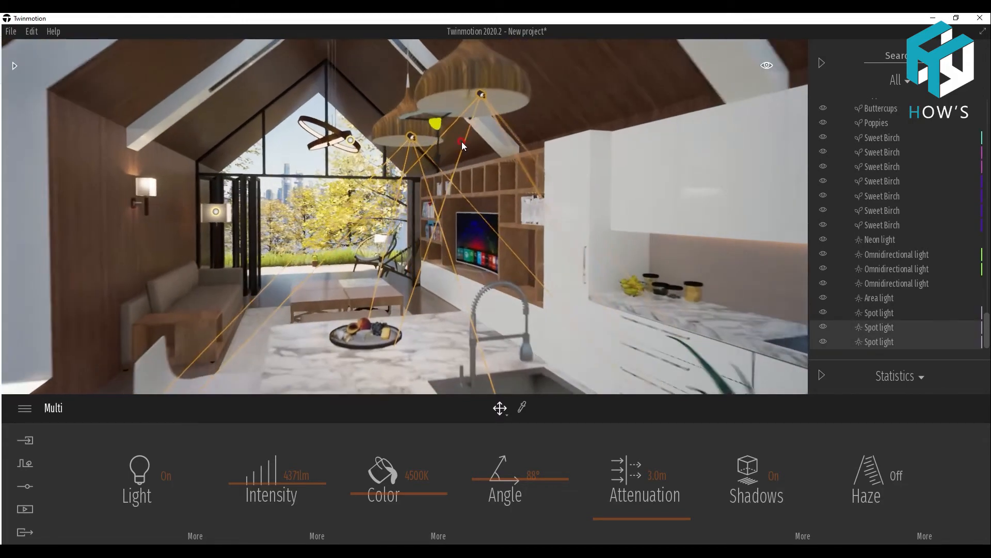
# Step: Nudge the two copied spot lights slightly to line them up under their pendant lamps
pyautogui.moveTo(438, 123); pyautogui.dragTo(440, 120)
pyautogui.scroll(-5, 440, 120)
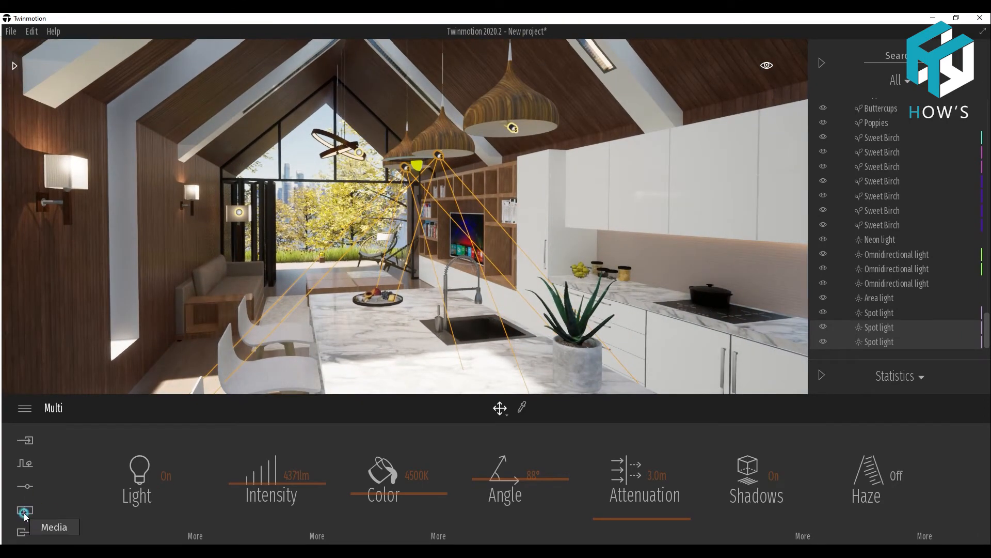
# Step: Open the camera settings of Image1, raise the lens flare to 94% and reduce the vignetting to 19%
pyautogui.click(25, 509)
pyautogui.click(228, 462)
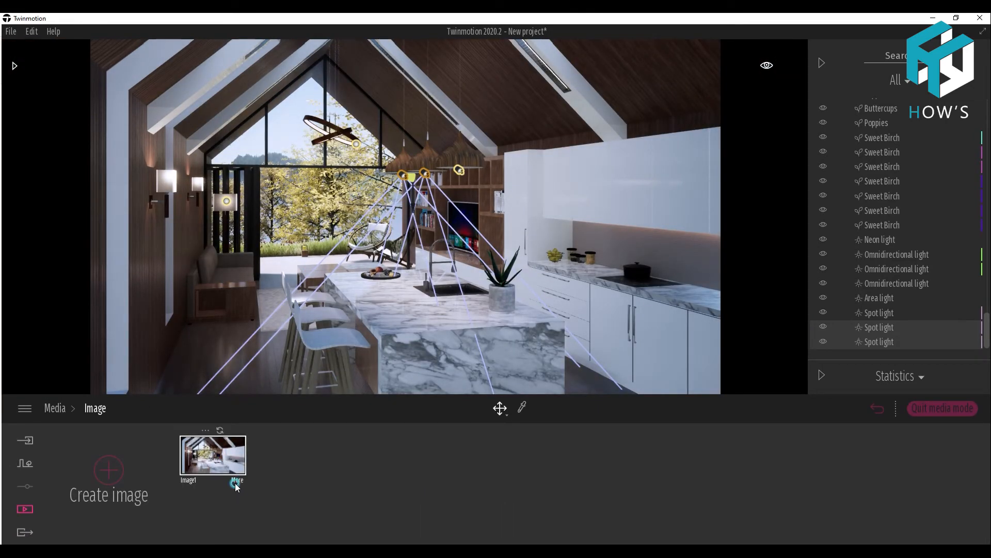
pyautogui.click(236, 484)
pyautogui.click(617, 472)
pyautogui.moveTo(674, 516); pyautogui.dragTo(696, 466)
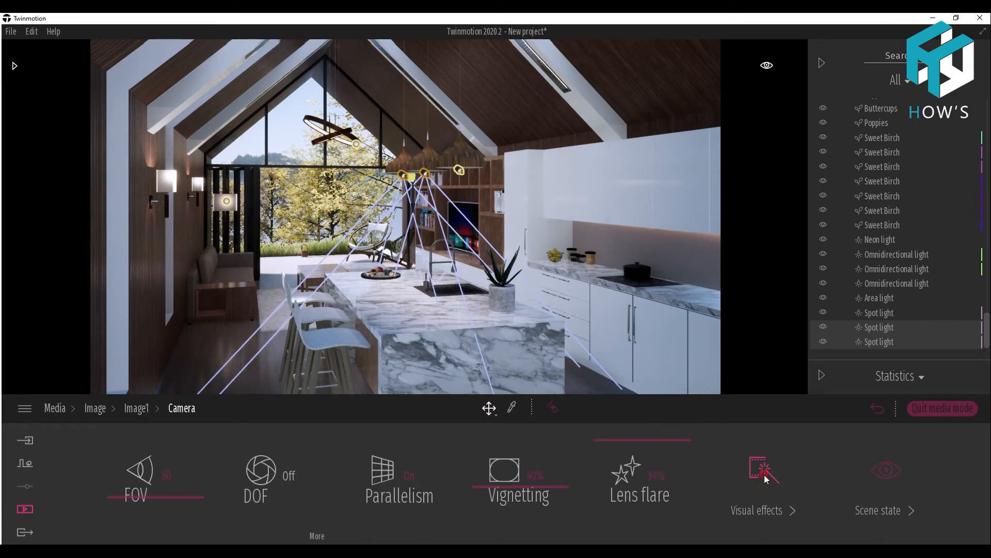
pyautogui.moveTo(519, 491); pyautogui.dragTo(488, 498)
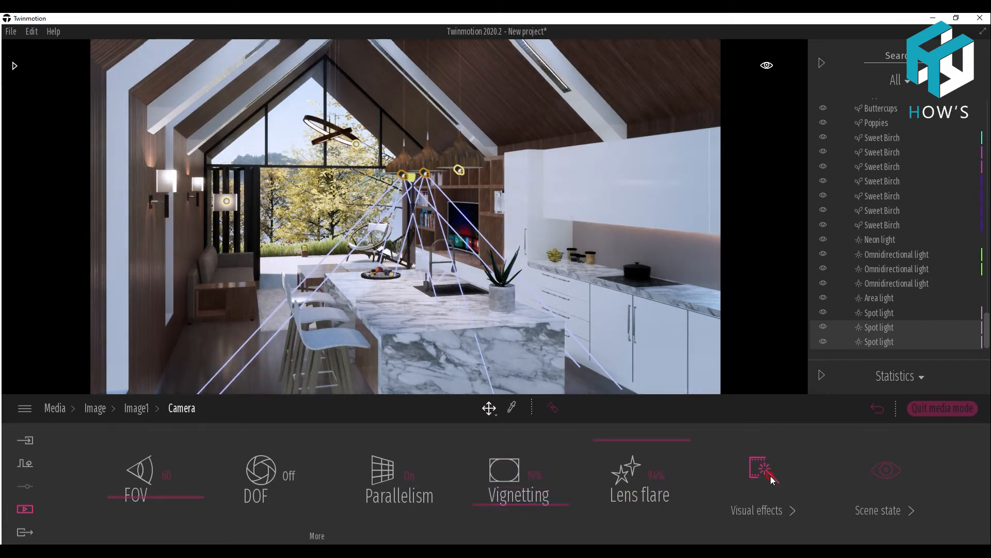
# Step: Adjust the contrast of Image1's Blue Tint color gradient to 67% and return to the camera settings
pyautogui.click(773, 481)
pyautogui.click(473, 500)
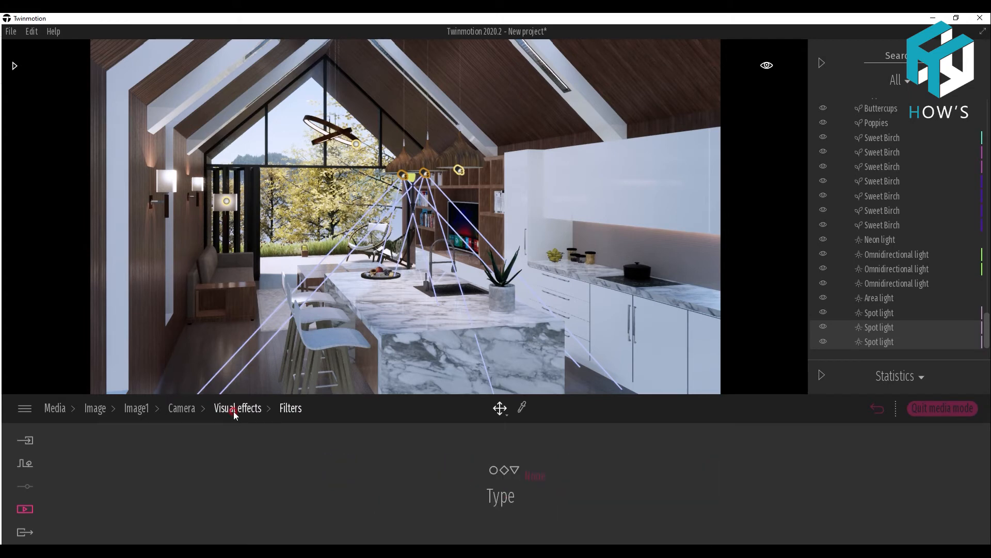
pyautogui.click(535, 475)
pyautogui.moveTo(488, 469); pyautogui.dragTo(476, 461)
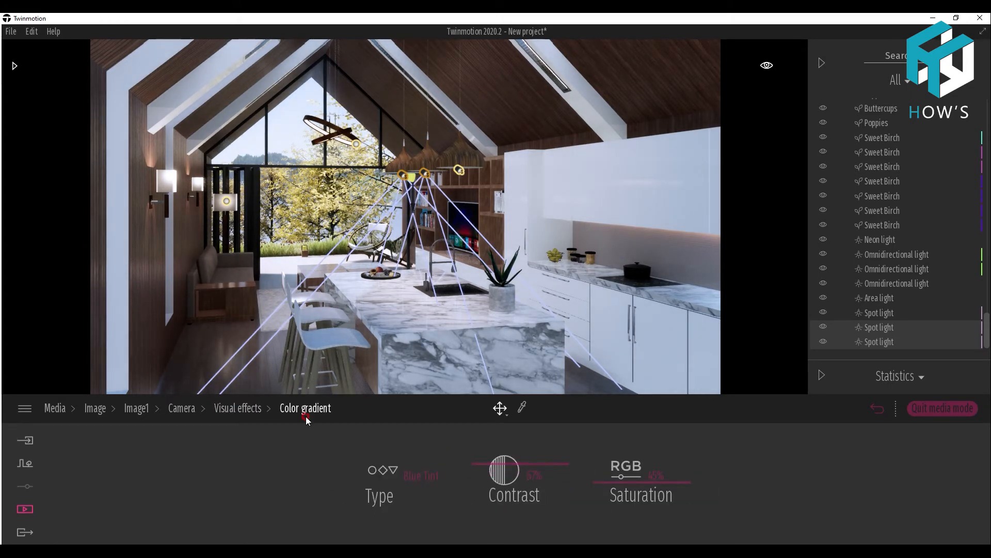
pyautogui.click(240, 408)
pyautogui.click(181, 408)
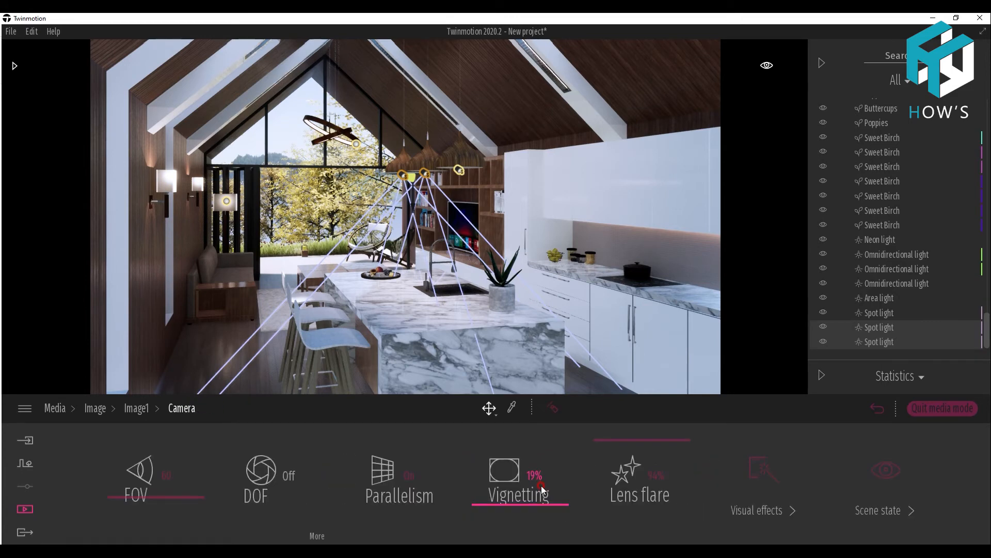
# Step: Raise the exposure in Image1's lighting settings slightly and set the GI distance to 68.57 m
pyautogui.click(133, 407)
pyautogui.click(539, 472)
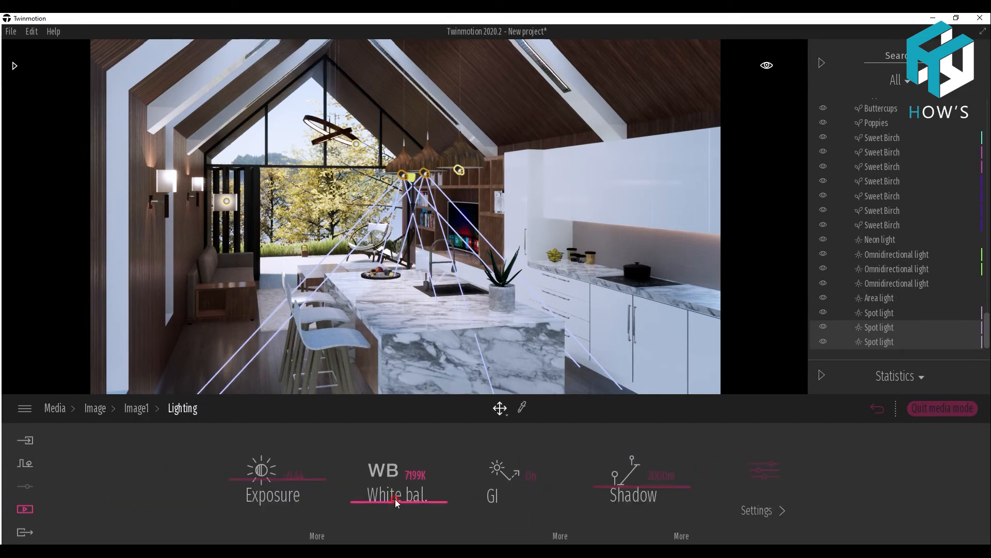
pyautogui.moveTo(235, 474); pyautogui.dragTo(235, 478)
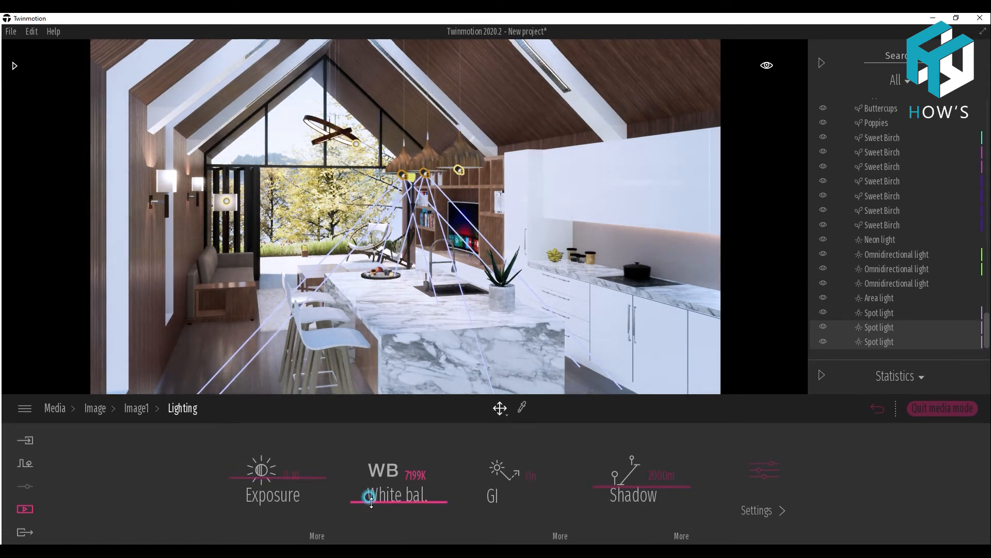
pyautogui.click(558, 535)
pyautogui.moveTo(540, 497); pyautogui.dragTo(539, 510)
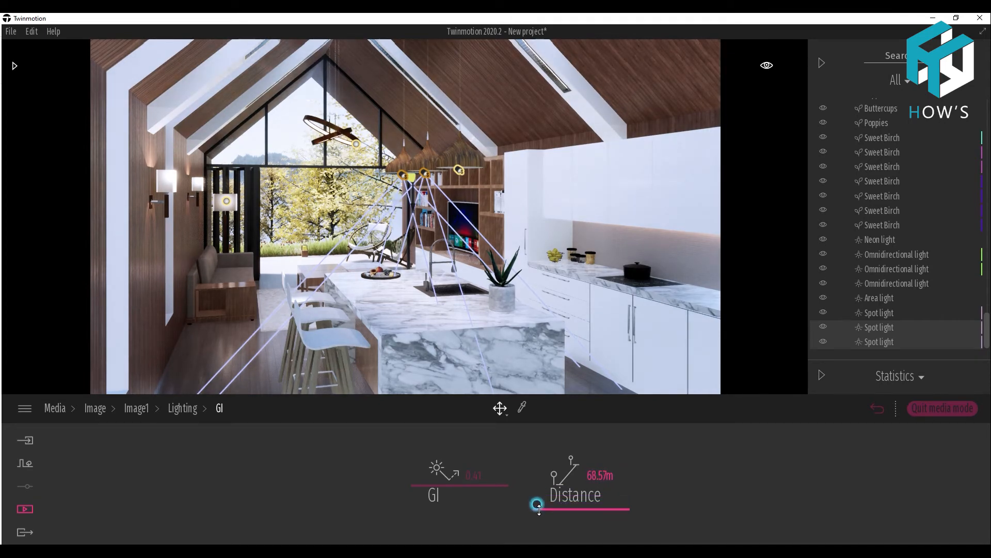
# Step: Find the shadow decals in the object library and place a Shadow square on the floor beside the sofa
pyautogui.click(14, 66)
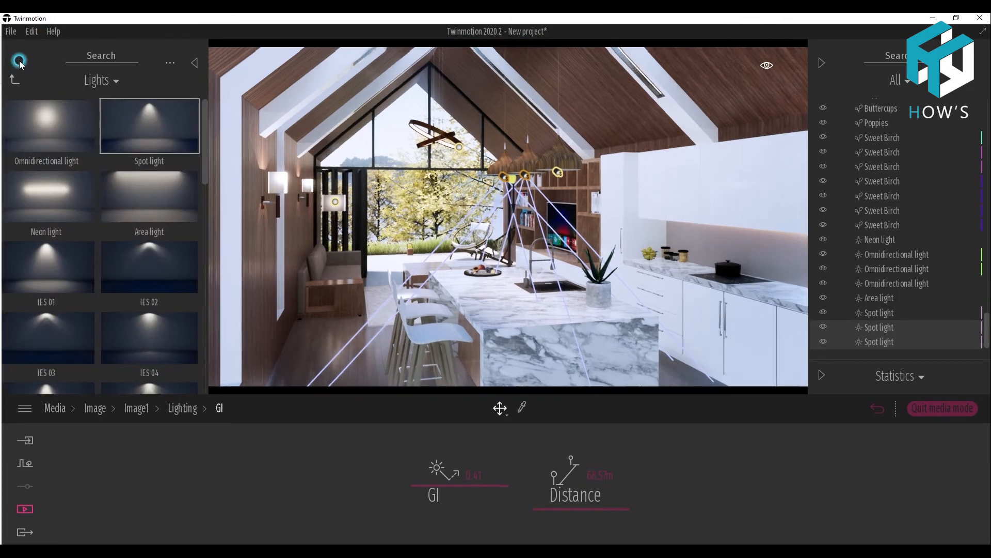
pyautogui.click(101, 80)
pyautogui.click(58, 349)
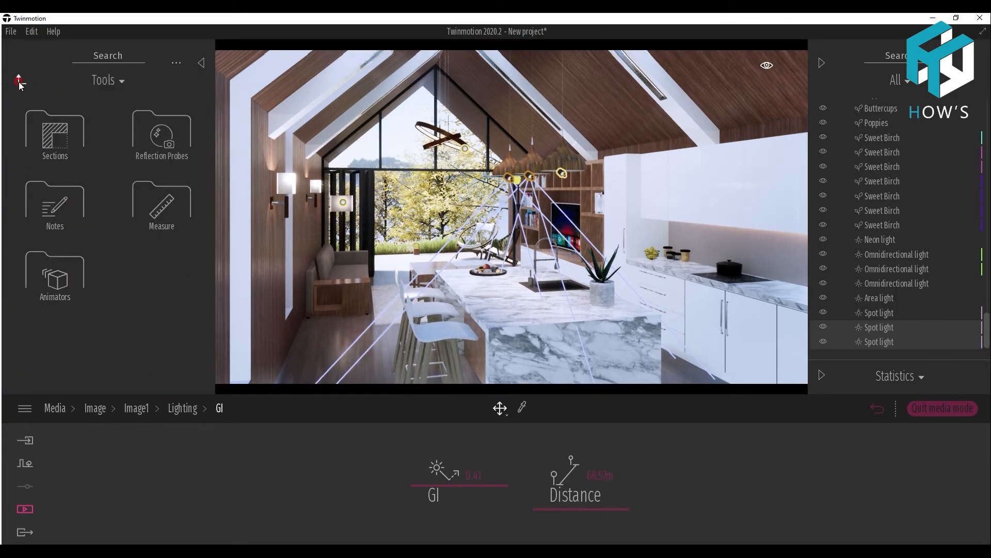
pyautogui.click(21, 83)
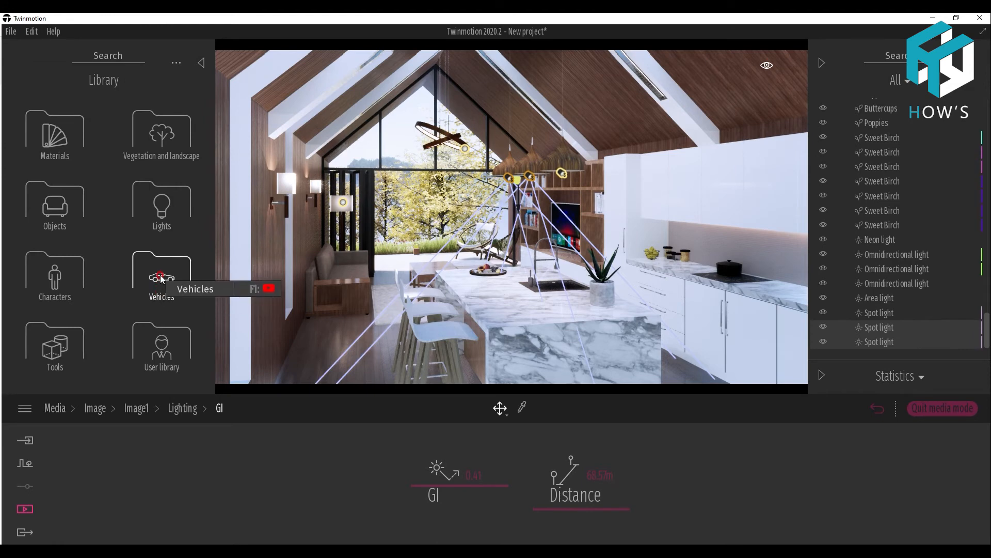
pyautogui.click(73, 214)
pyautogui.click(152, 216)
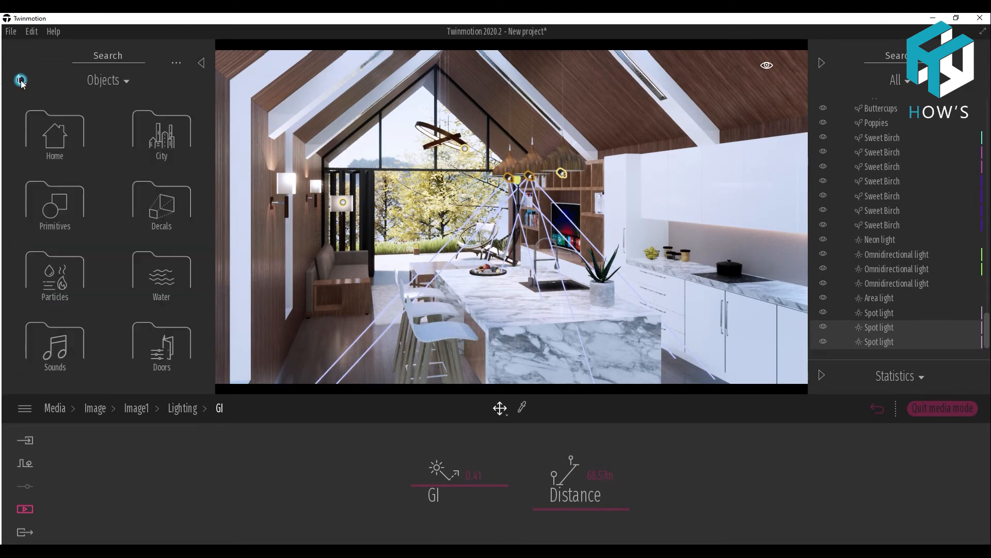
pyautogui.click(153, 216)
pyautogui.moveTo(211, 119); pyautogui.dragTo(207, 403)
pyautogui.moveTo(52, 351); pyautogui.dragTo(331, 325)
# Step: Quit media mode, align the Shadow square with the sofa's side table and set its opacity to 82% and size to 1.4
pyautogui.moveTo(331, 323); pyautogui.dragTo(472, 355, button='middle')
pyautogui.scroll(3, 449, 365)
pyautogui.click(961, 406)
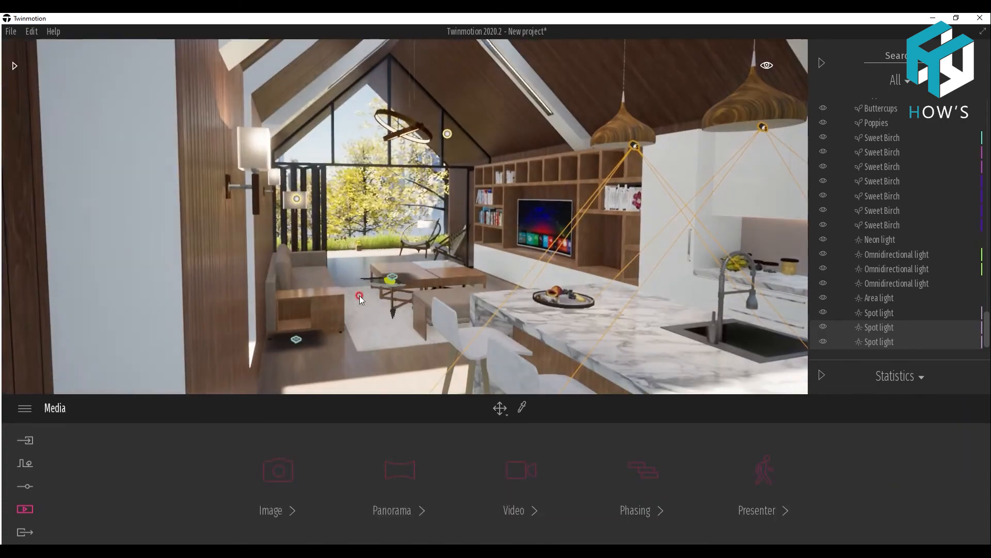
pyautogui.scroll(5, 282, 342)
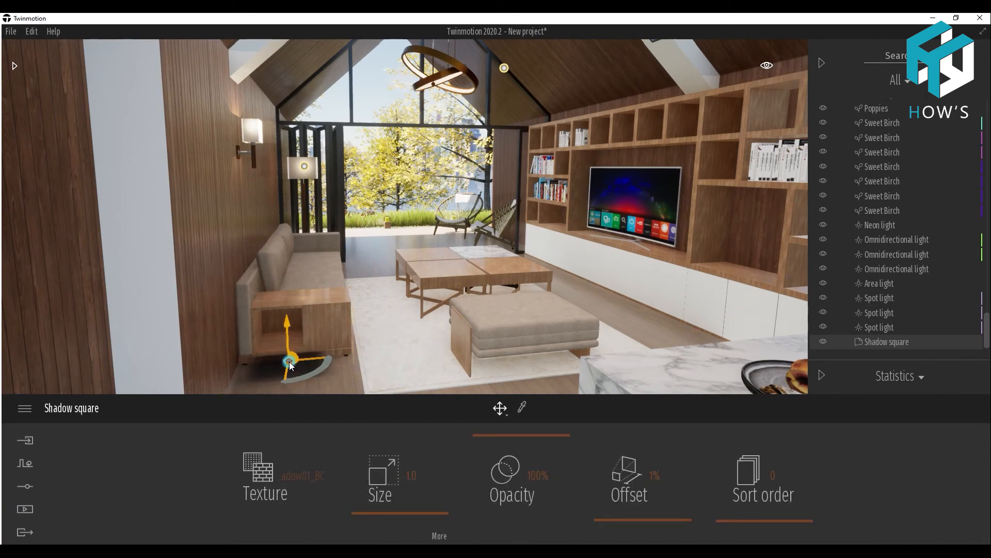
pyautogui.moveTo(499, 436); pyautogui.dragTo(498, 438)
pyautogui.click(363, 513)
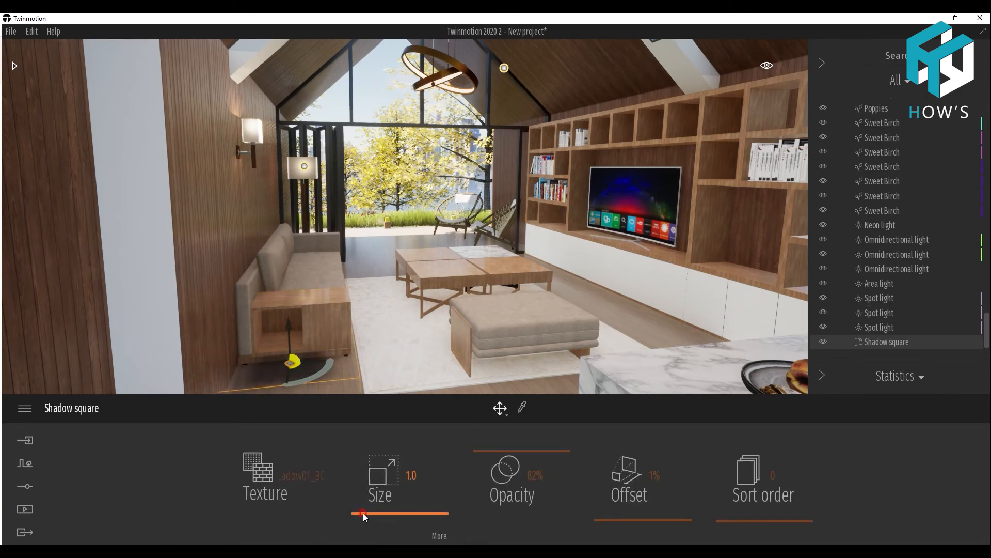
pyautogui.moveTo(355, 436); pyautogui.dragTo(421, 470)
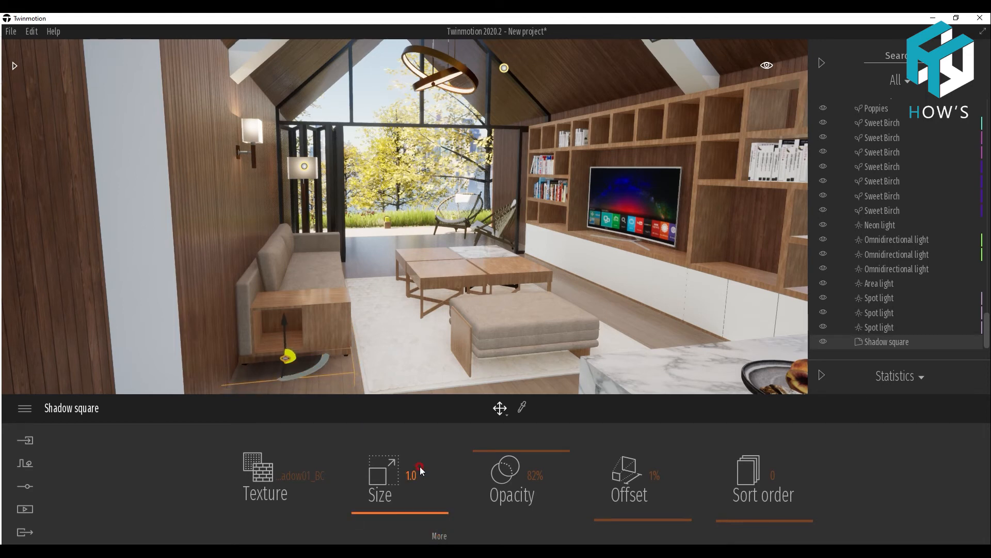
pyautogui.moveTo(383, 515); pyautogui.dragTo(381, 510)
pyautogui.click(295, 366)
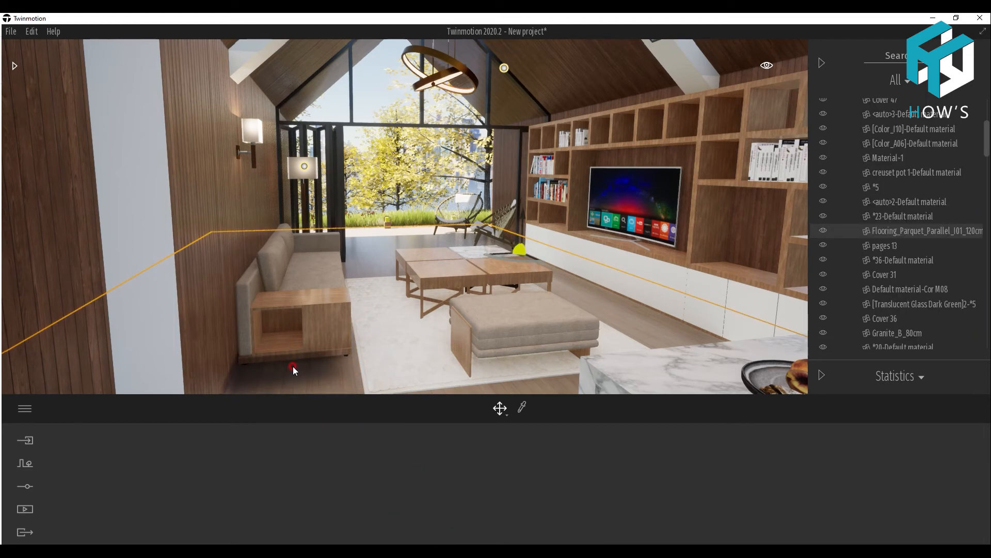
# Step: Copy the sofa's Shadow square as one instance spaced 1.54 m away, beside the ottoman
pyautogui.scroll(-10, 878, 289)
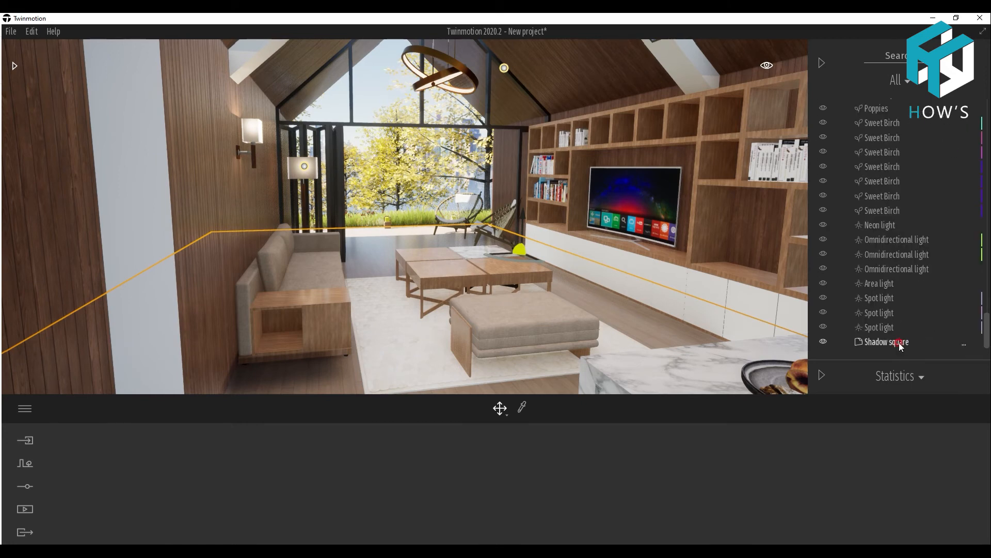
pyautogui.click(886, 342)
pyautogui.moveTo(316, 376); pyautogui.dragTo(560, 413)
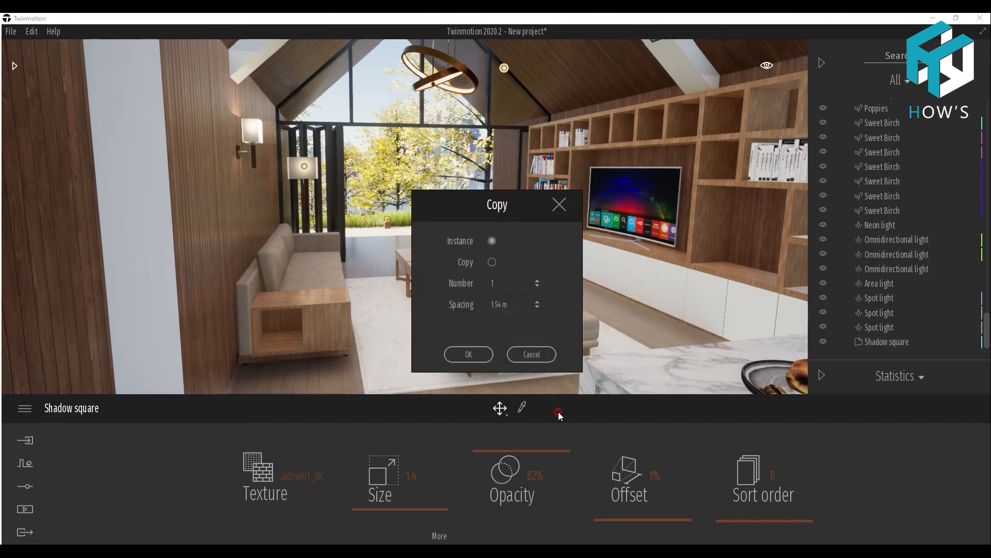
pyautogui.click(476, 349)
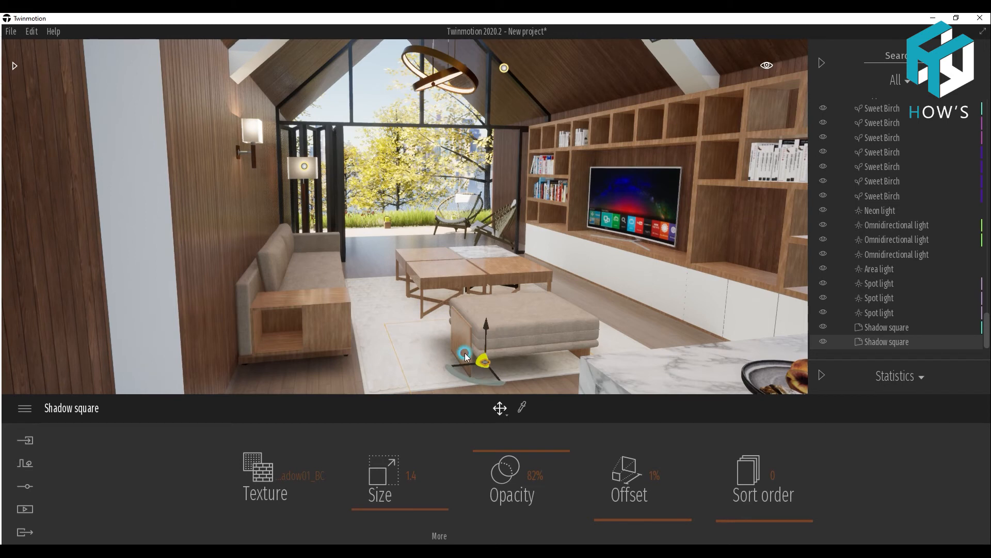
# Step: Set the copied shadow's length to 0.6 and width to 1.3, and move it under the ottoman
pyautogui.click(436, 509)
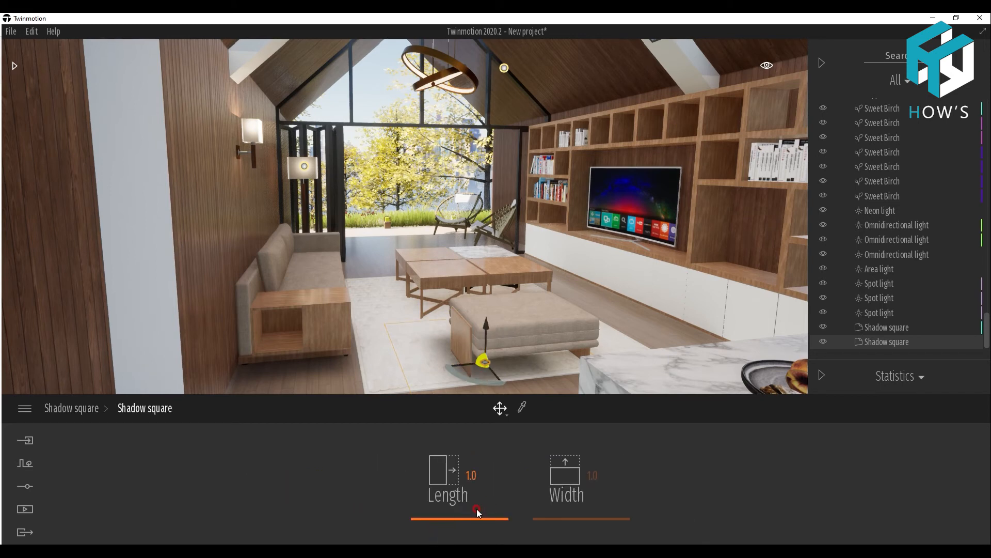
pyautogui.moveTo(471, 514); pyautogui.dragTo(467, 511)
pyautogui.moveTo(536, 517); pyautogui.dragTo(534, 514)
pyautogui.moveTo(483, 364); pyautogui.dragTo(504, 377)
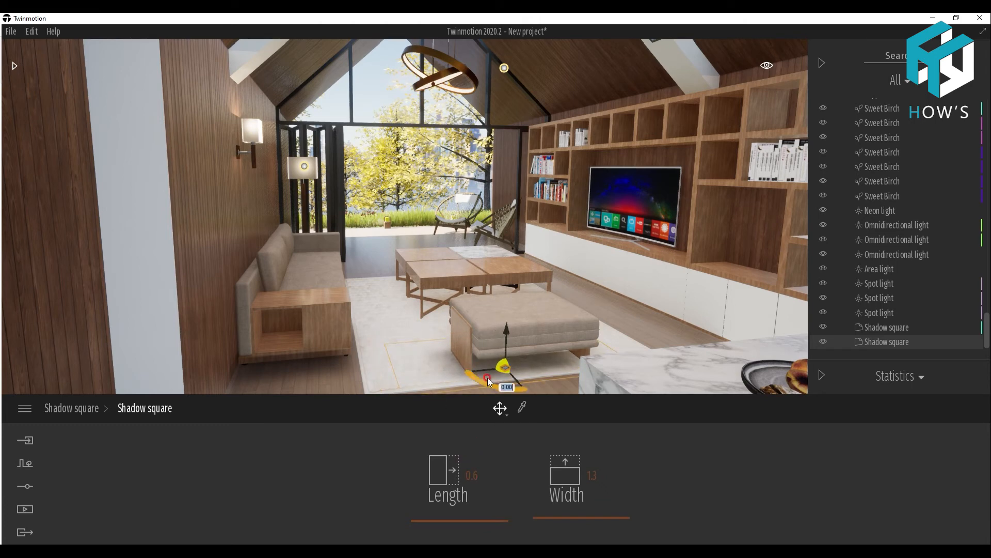
# Step: Copy the ottoman's shadow as an instance 1.32 m away to the coffee table, with size 1.8 and length 1.4
pyautogui.keyDown('shift'); pyautogui.moveTo(487, 373); pyautogui.dragTo(420, 316); pyautogui.keyUp('shift')
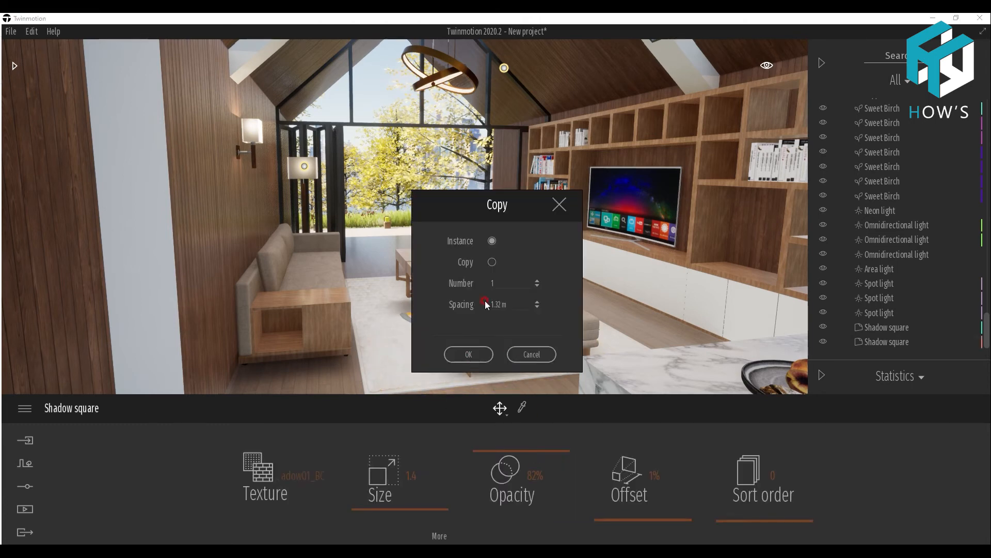
pyautogui.click(469, 354)
pyautogui.moveTo(390, 512); pyautogui.dragTo(389, 501)
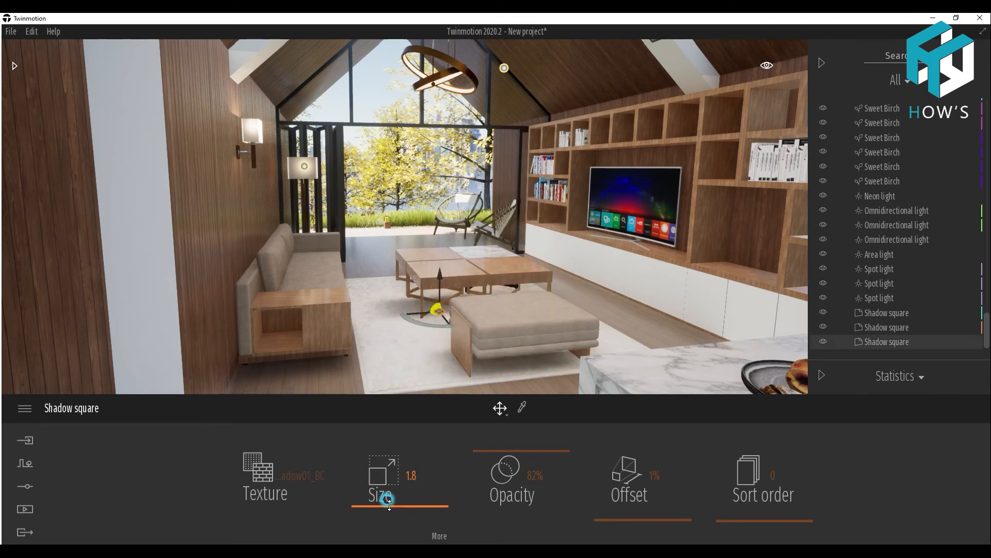
pyautogui.click(438, 534)
pyautogui.moveTo(465, 520); pyautogui.dragTo(464, 510)
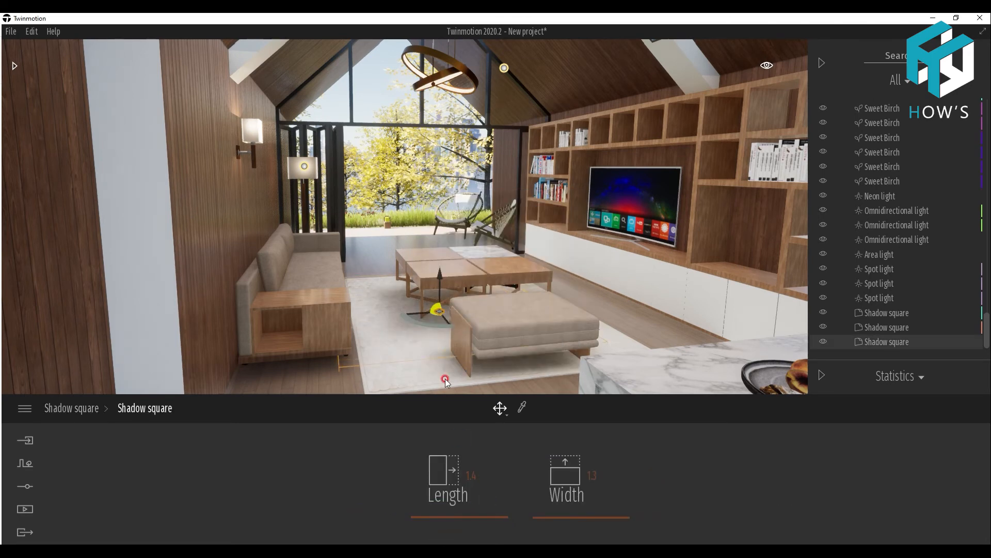
pyautogui.moveTo(443, 282); pyautogui.dragTo(442, 279)
# Step: Duplicate the sofa's Shadow square once with 2.53 m spacing, position it beneath the bar stools and lower its opacity slightly
pyautogui.click(286, 377)
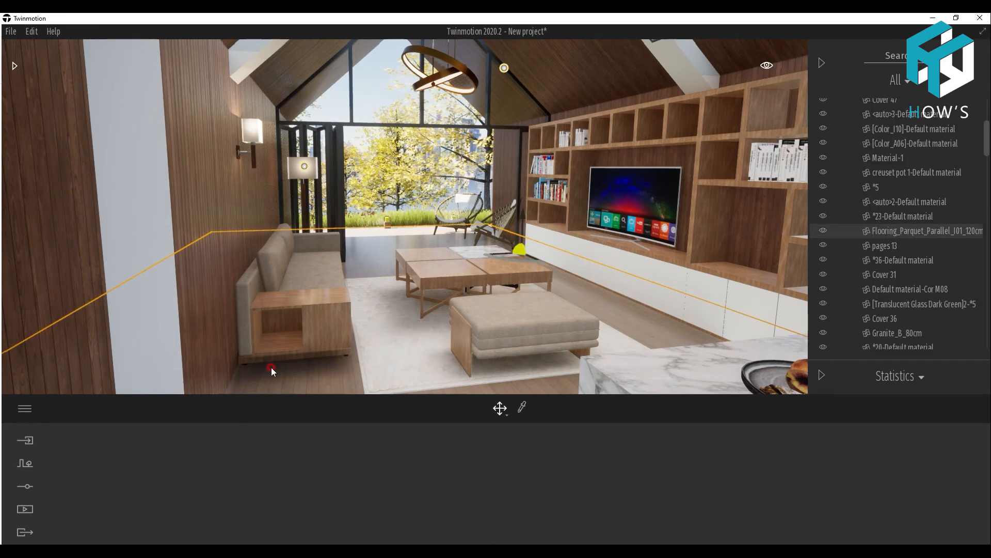
pyautogui.moveTo(987, 289); pyautogui.dragTo(981, 356)
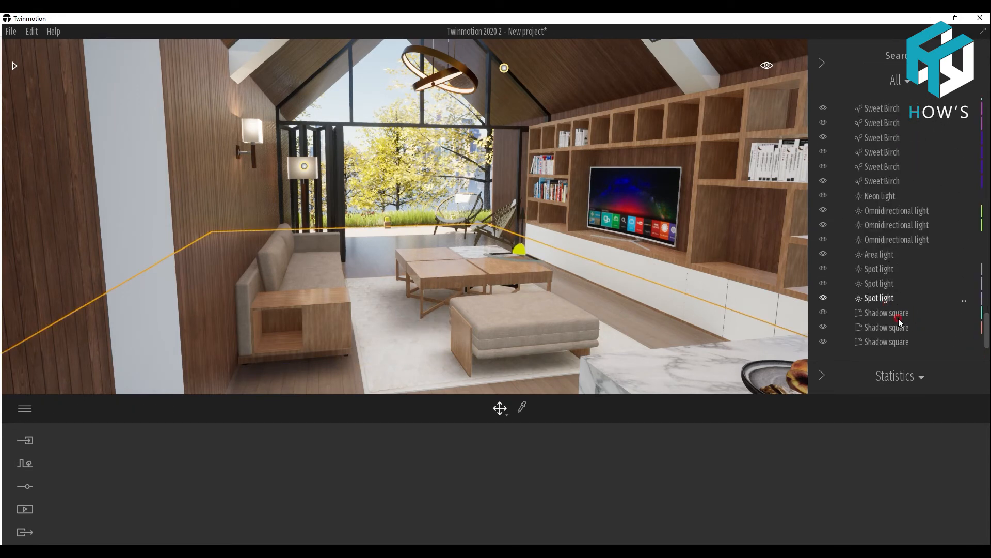
pyautogui.click(883, 313)
pyautogui.moveTo(299, 316); pyautogui.dragTo(300, 320)
pyautogui.press('s')
pyautogui.moveTo(310, 279)
pyautogui.mouseDown(button='right')
pyautogui.moveTo(348, 252)
pyautogui.moveTo(323, 278)
pyautogui.mouseUp(button='right')
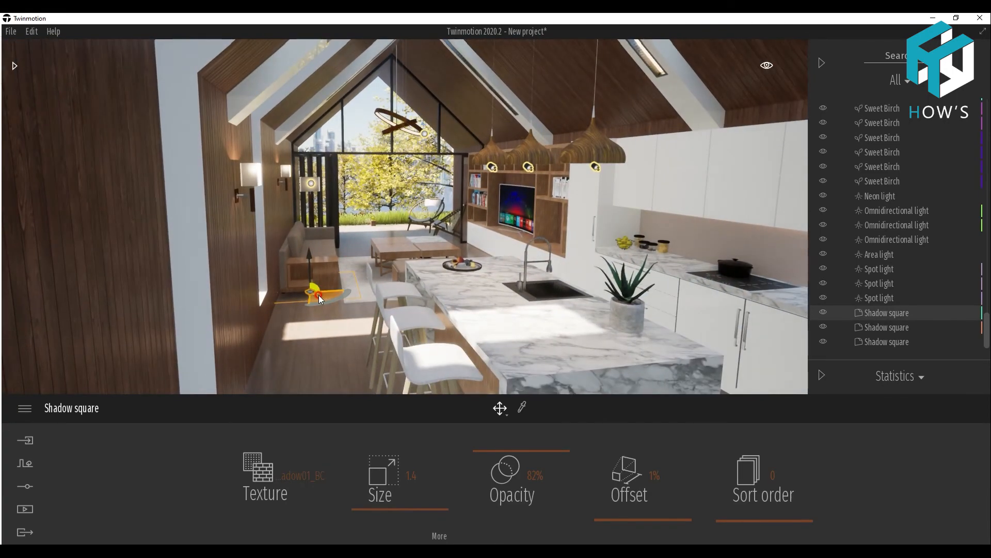
pyautogui.keyDown('shift'); pyautogui.moveTo(320, 299); pyautogui.dragTo(388, 359); pyautogui.keyUp('shift')
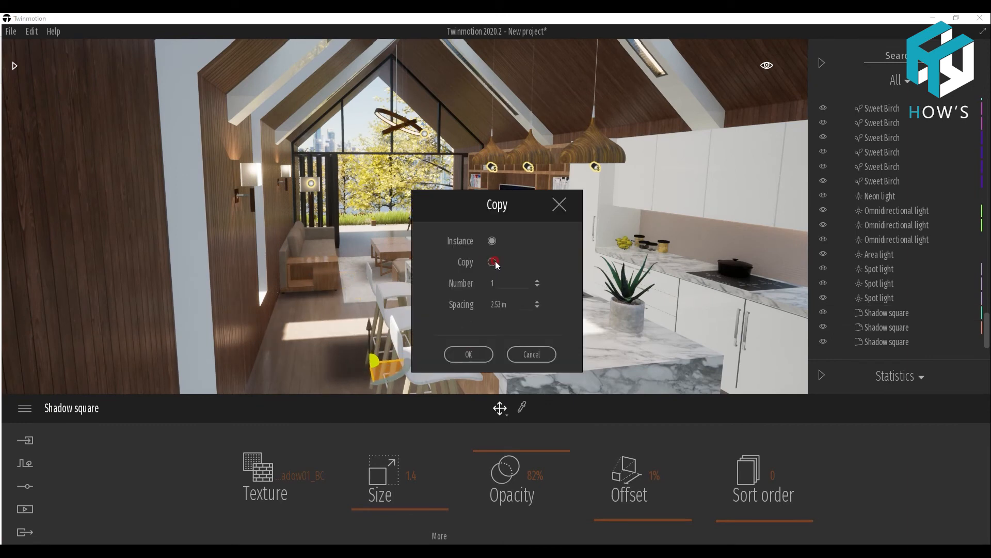
pyautogui.click(479, 355)
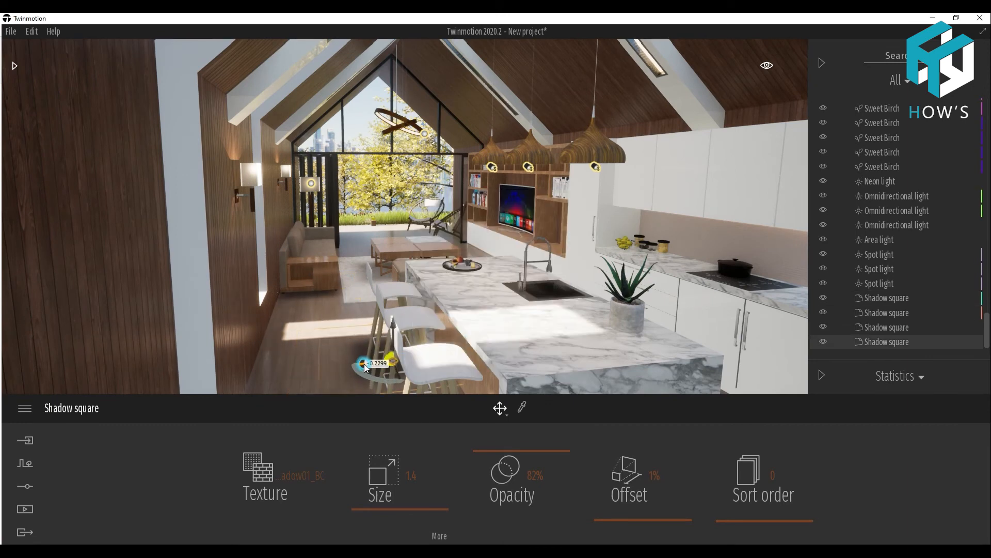
pyautogui.moveTo(502, 449); pyautogui.dragTo(503, 453)
# Step: Place a Shadow round decal on the marble island, reduce its size to 0.3 and position it by the plant pot
pyautogui.click(14, 66)
pyautogui.moveTo(156, 352); pyautogui.dragTo(686, 302)
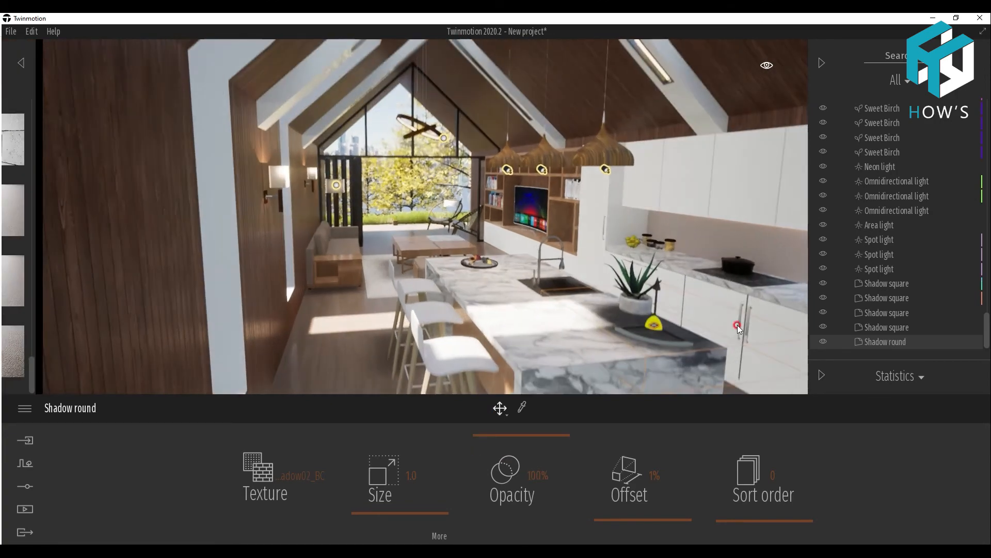
pyautogui.moveTo(417, 514); pyautogui.dragTo(417, 516)
pyautogui.moveTo(650, 289); pyautogui.dragTo(646, 302)
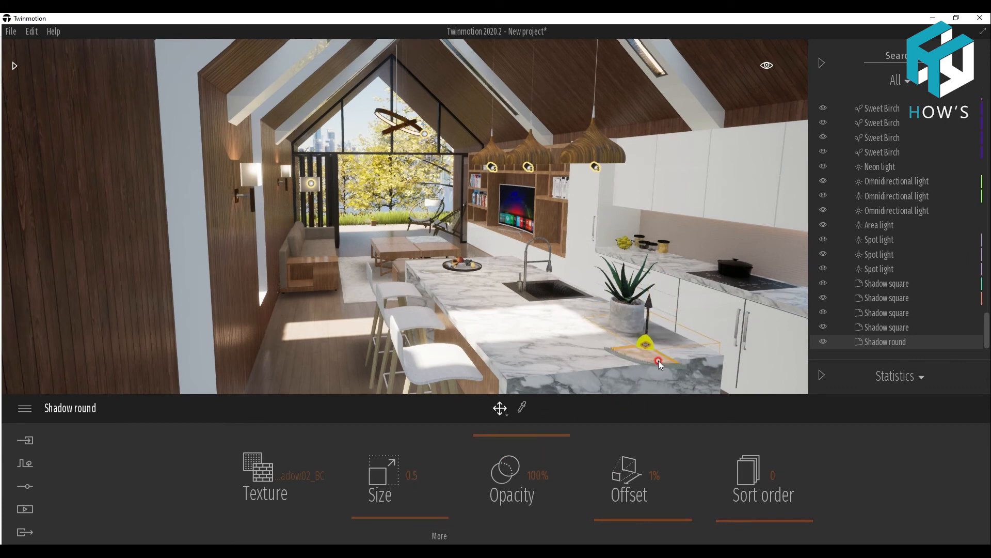
pyautogui.moveTo(406, 516); pyautogui.dragTo(402, 518)
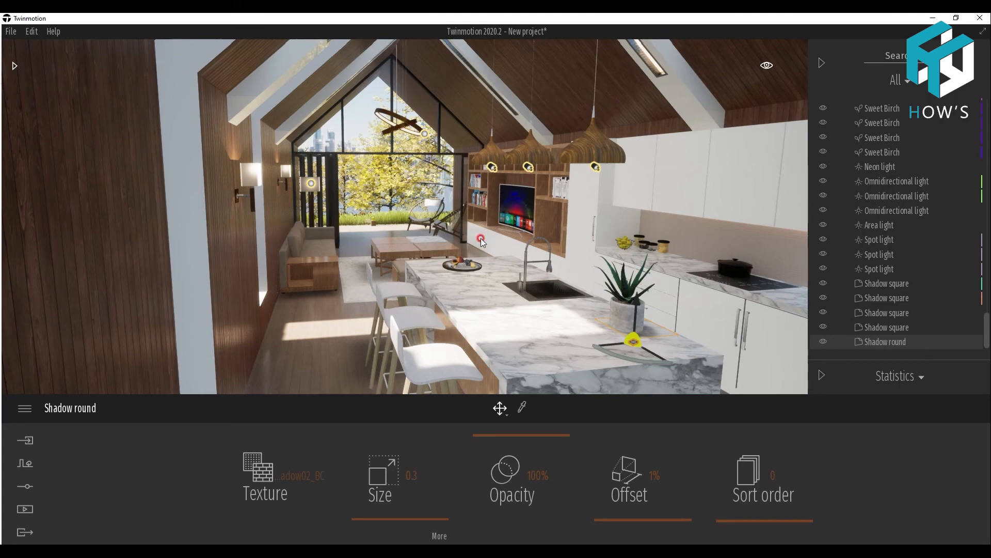
# Step: Open the saved Image1 view in the image media to check the scene with the added shadow decals
pyautogui.click(26, 509)
pyautogui.click(270, 474)
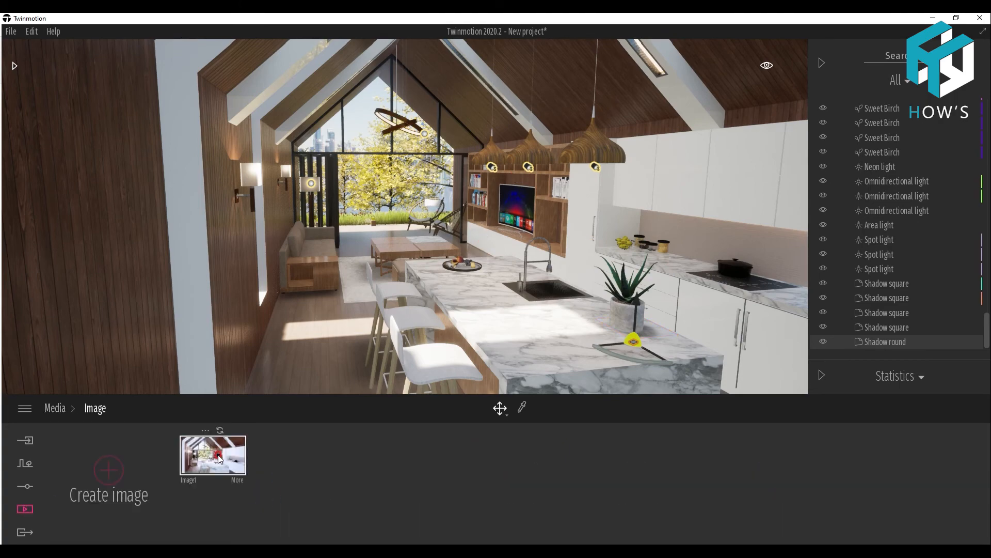
pyautogui.click(217, 448)
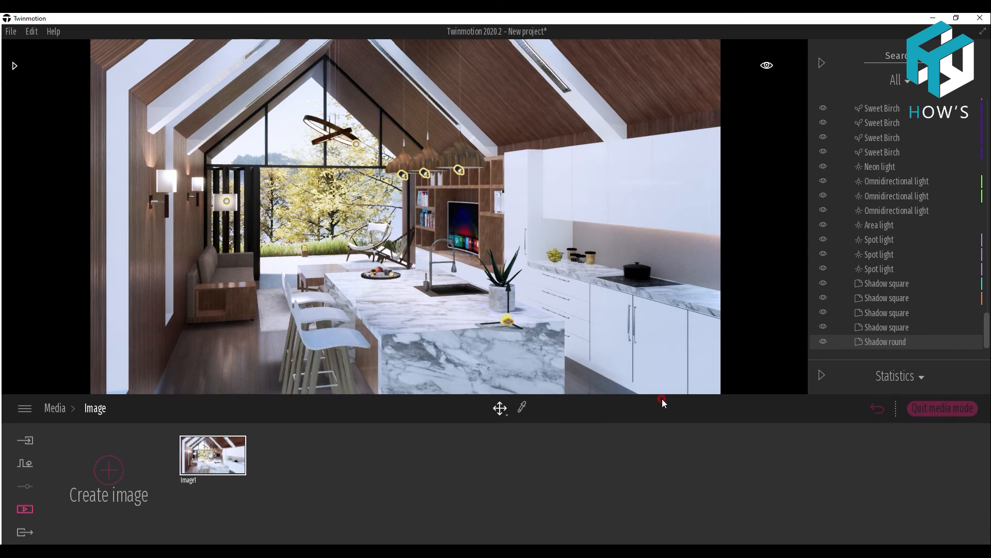
pyautogui.moveTo(209, 472)
# Step: Check the export settings and export Image1 to the IMAGE folder
pyautogui.click(25, 532)
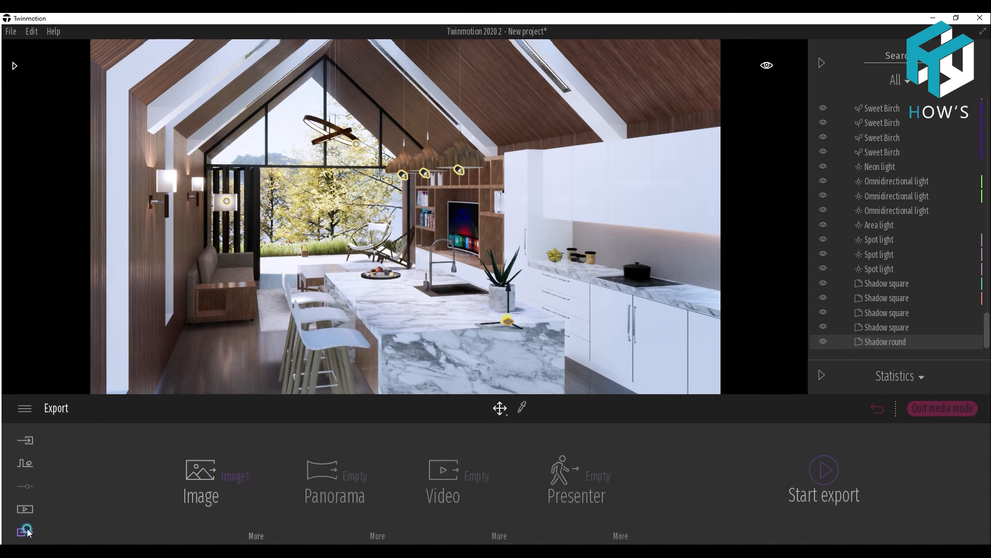
pyautogui.click(250, 536)
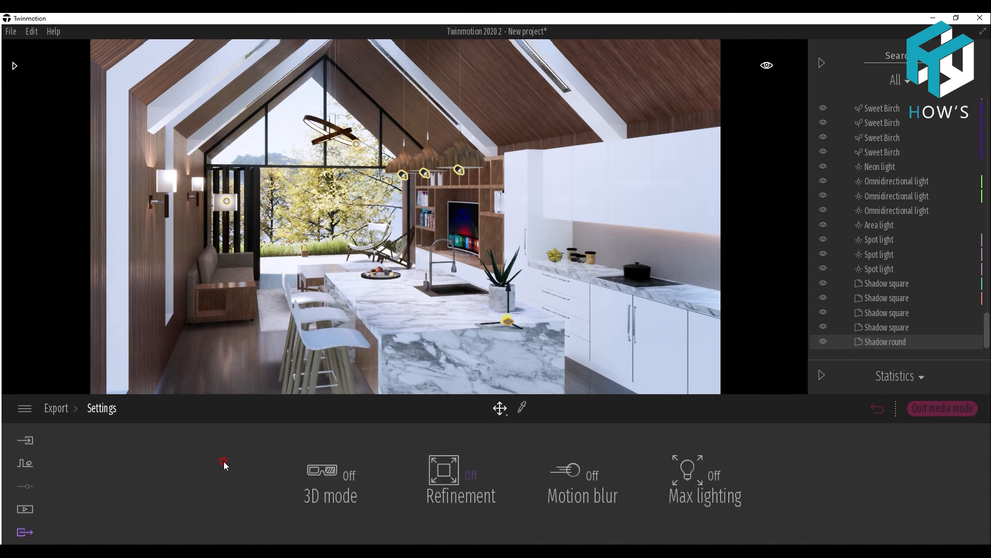
pyautogui.click(56, 408)
pyautogui.click(823, 471)
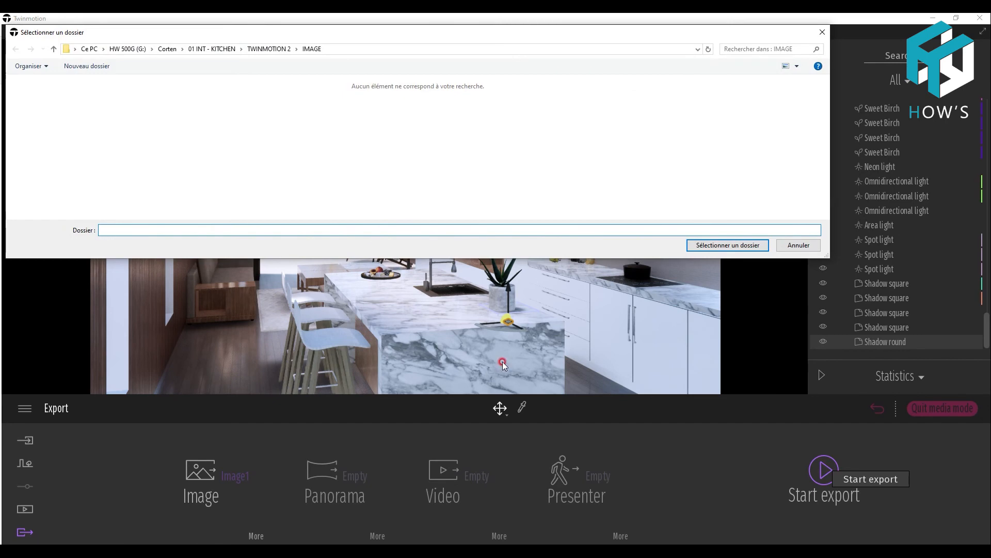
pyautogui.click(283, 50)
pyautogui.click(728, 245)
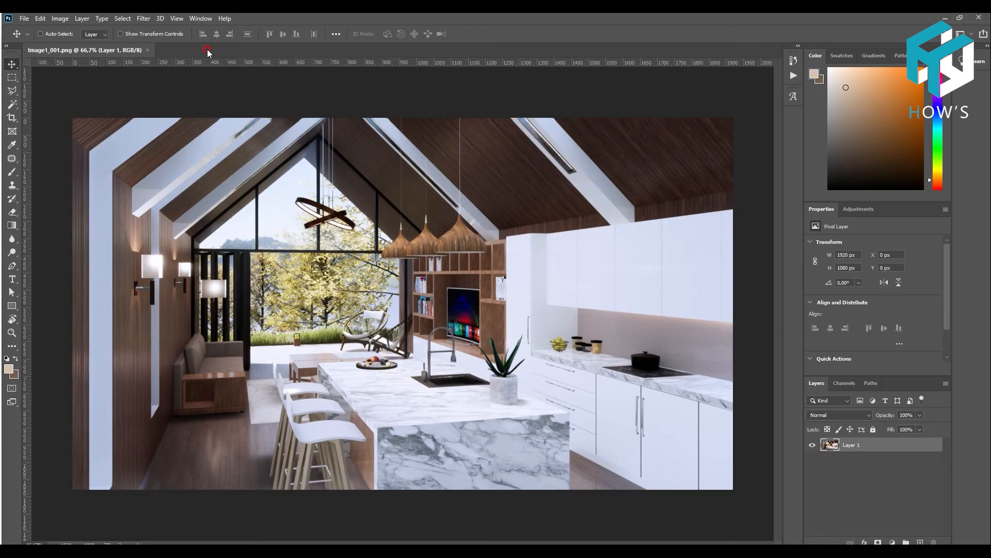
# Step: In Photoshop, open the Camera Raw filter on Image1_001.png and set exposure +0.50, contrast +13, highlights -82, shadows -4, whites -25 and blacks +20
pyautogui.click(144, 18)
pyautogui.click(202, 77)
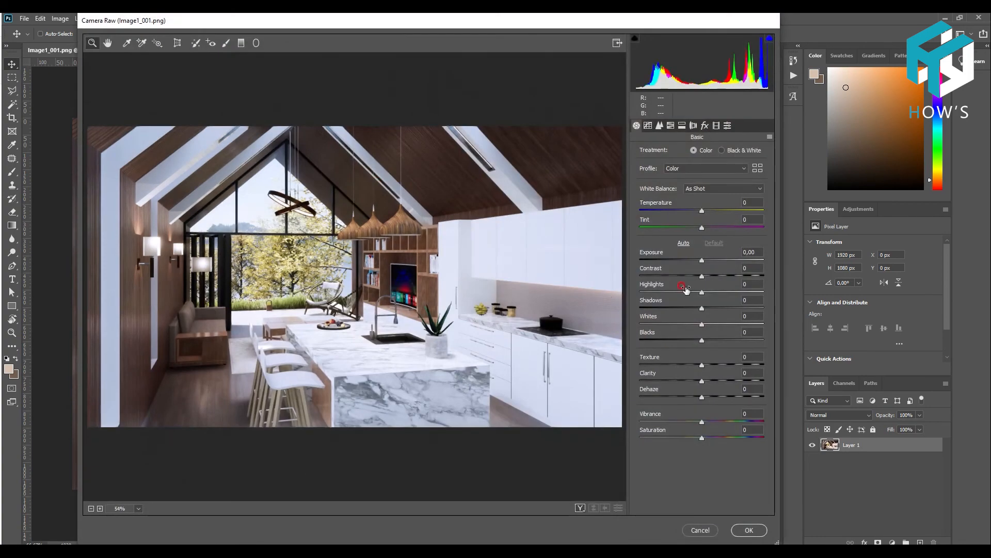
pyautogui.moveTo(702, 261); pyautogui.dragTo(710, 278)
pyautogui.moveTo(710, 293); pyautogui.dragTo(651, 301)
pyautogui.click(702, 309)
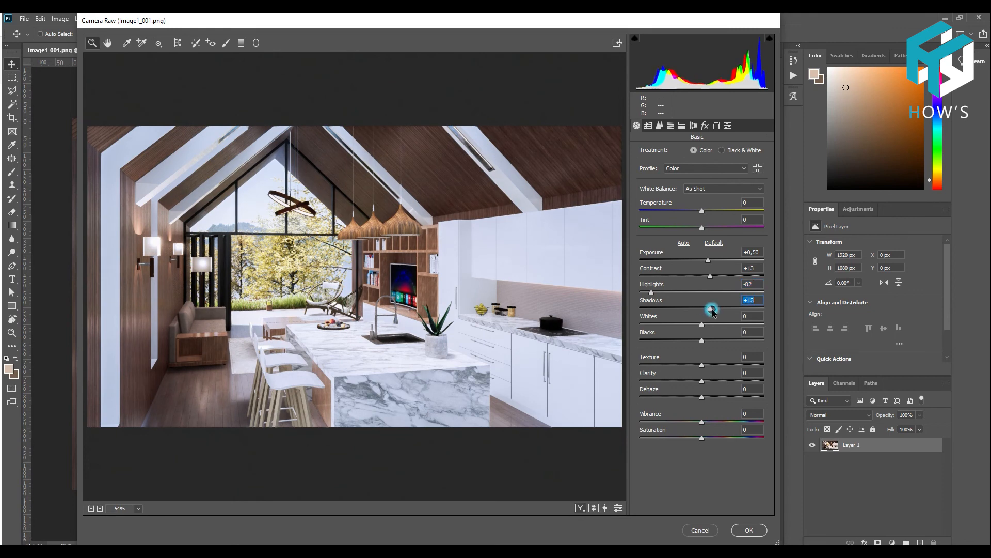
pyautogui.moveTo(703, 310); pyautogui.dragTo(714, 340)
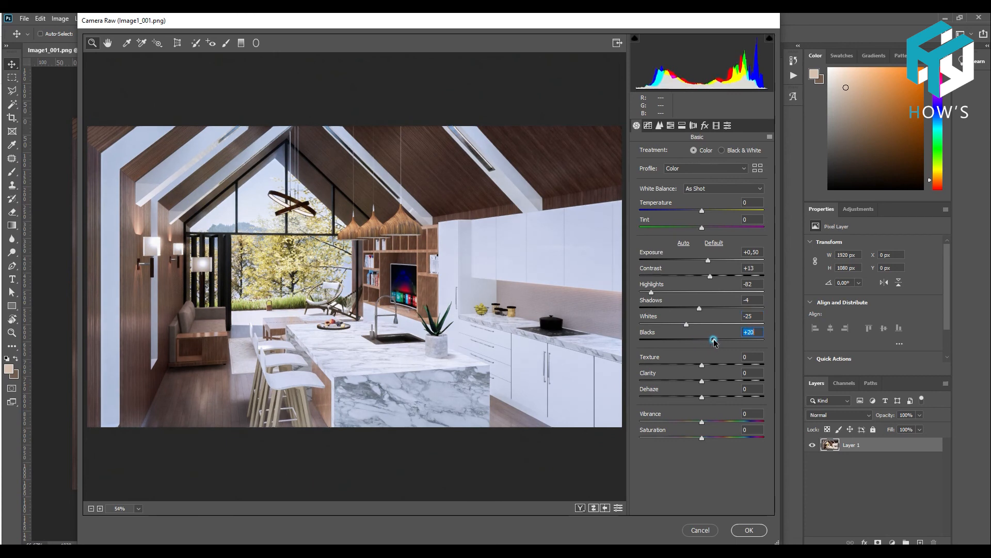
# Step: Lower the exposure to +0.15, set the temperature to -6 and apply the Camera Raw adjustments
pyautogui.click(703, 227)
pyautogui.moveTo(707, 264); pyautogui.dragTo(704, 265)
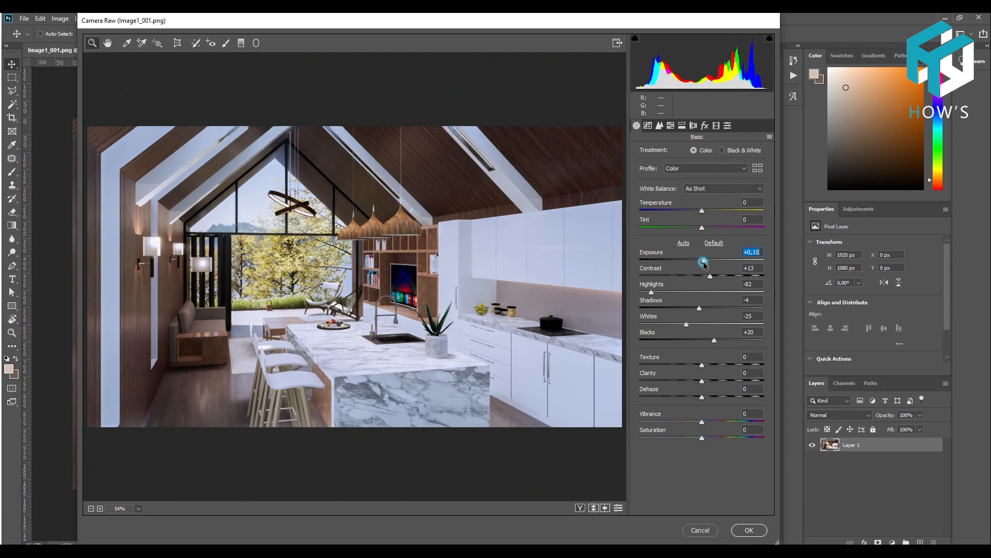
pyautogui.moveTo(702, 211); pyautogui.dragTo(701, 217)
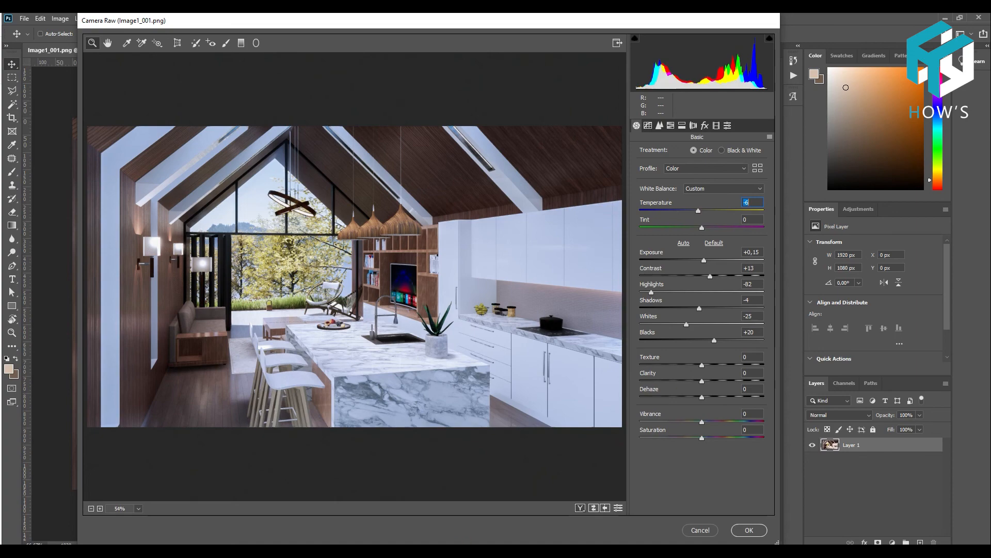
pyautogui.click(749, 530)
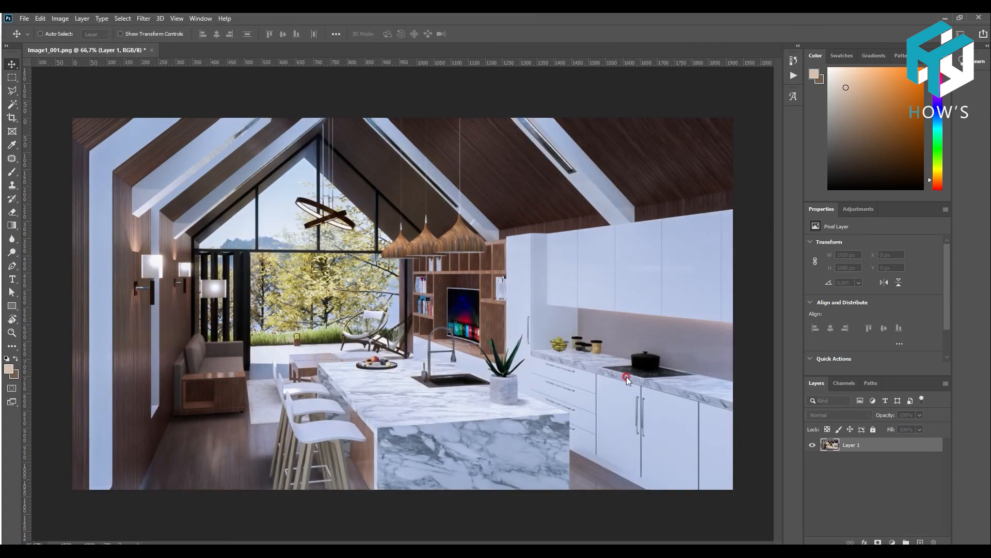
# Step: Save the edited render as a PNG copy named tW in the IMAGE folder
pyautogui.hotkey('ctrl', 'shift', 's')
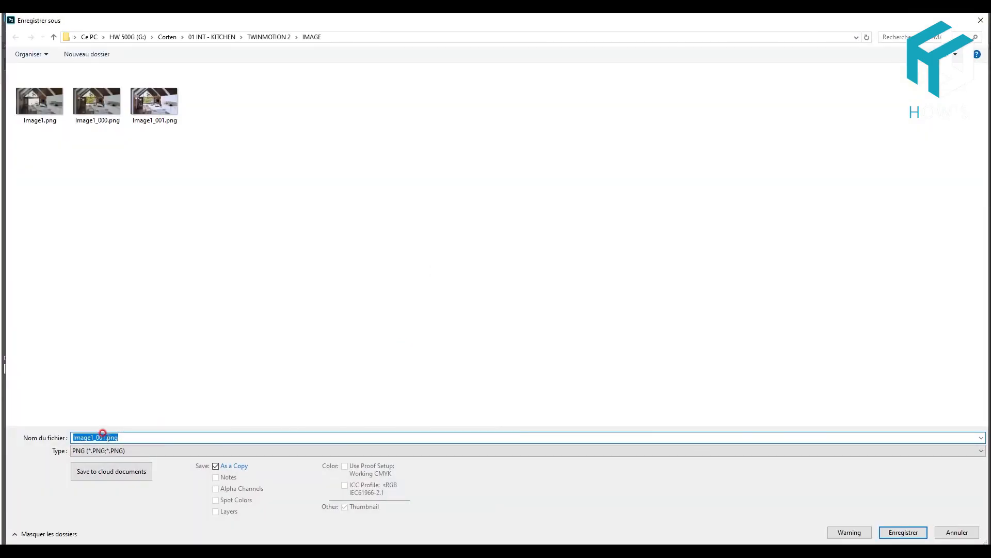
pyautogui.write('tW')
pyautogui.press('Return')
pyautogui.click(554, 172)
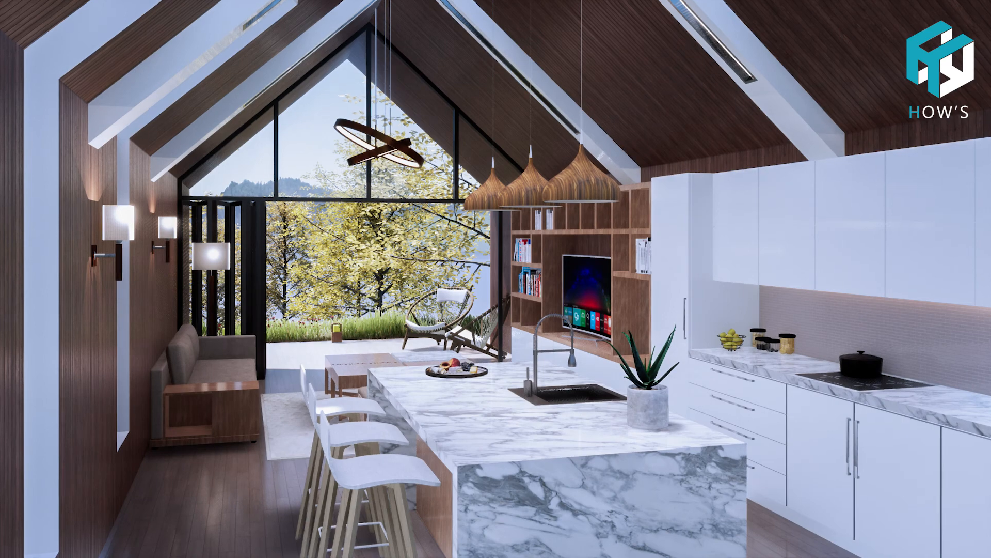